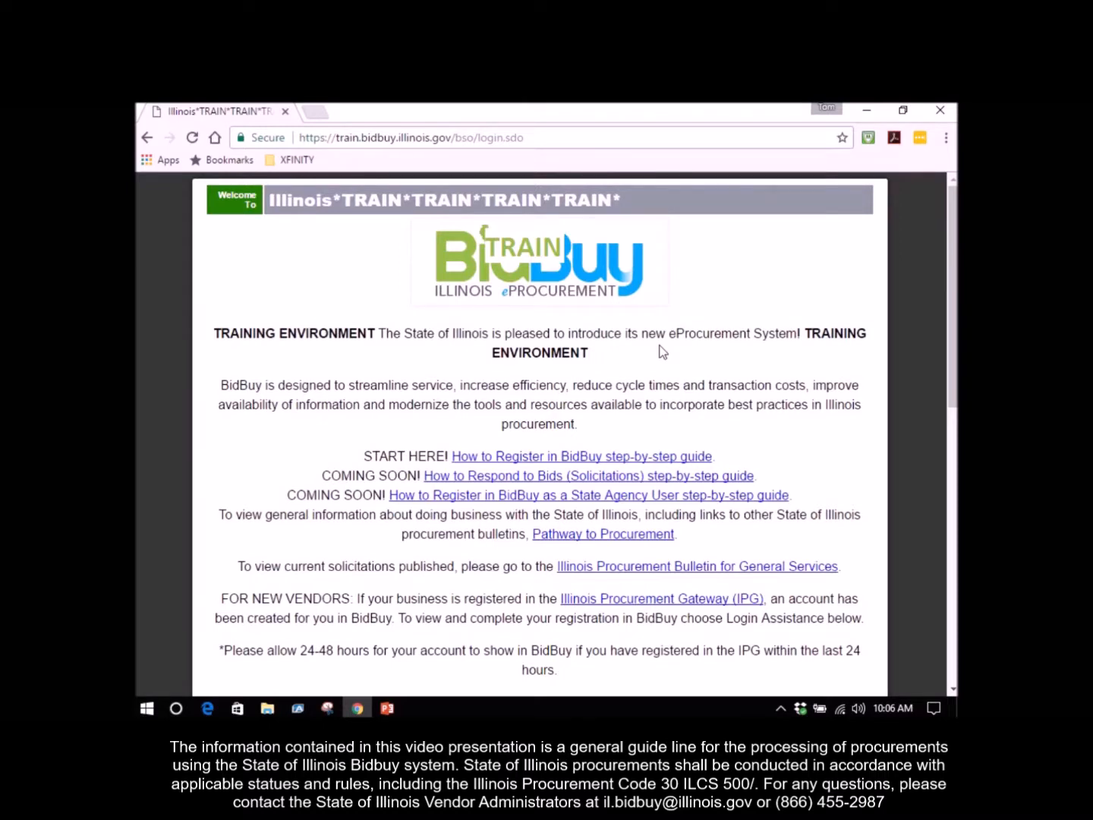
# Log in to the BidBuy training site with the vendor's login ID and account password.
pyautogui.scroll(-8, 662, 350)
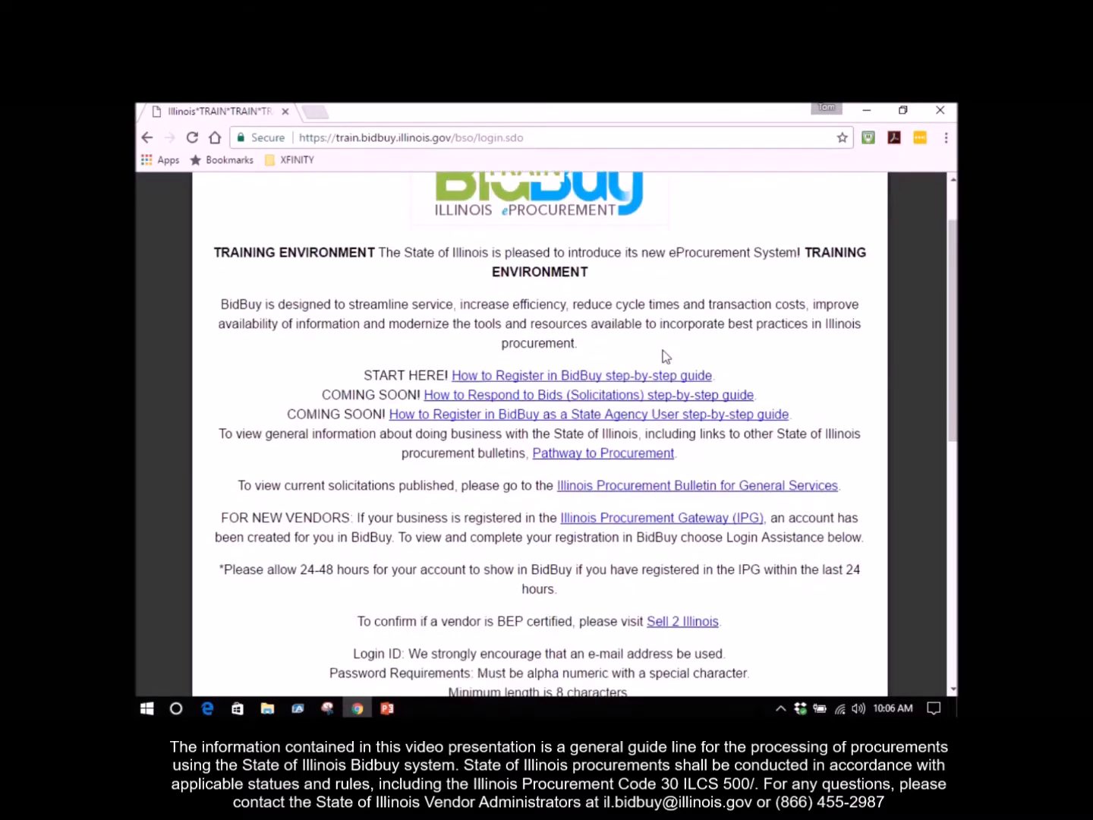
pyautogui.click(510, 453)
pyautogui.write('tbrady12')
pyautogui.press('Tab')
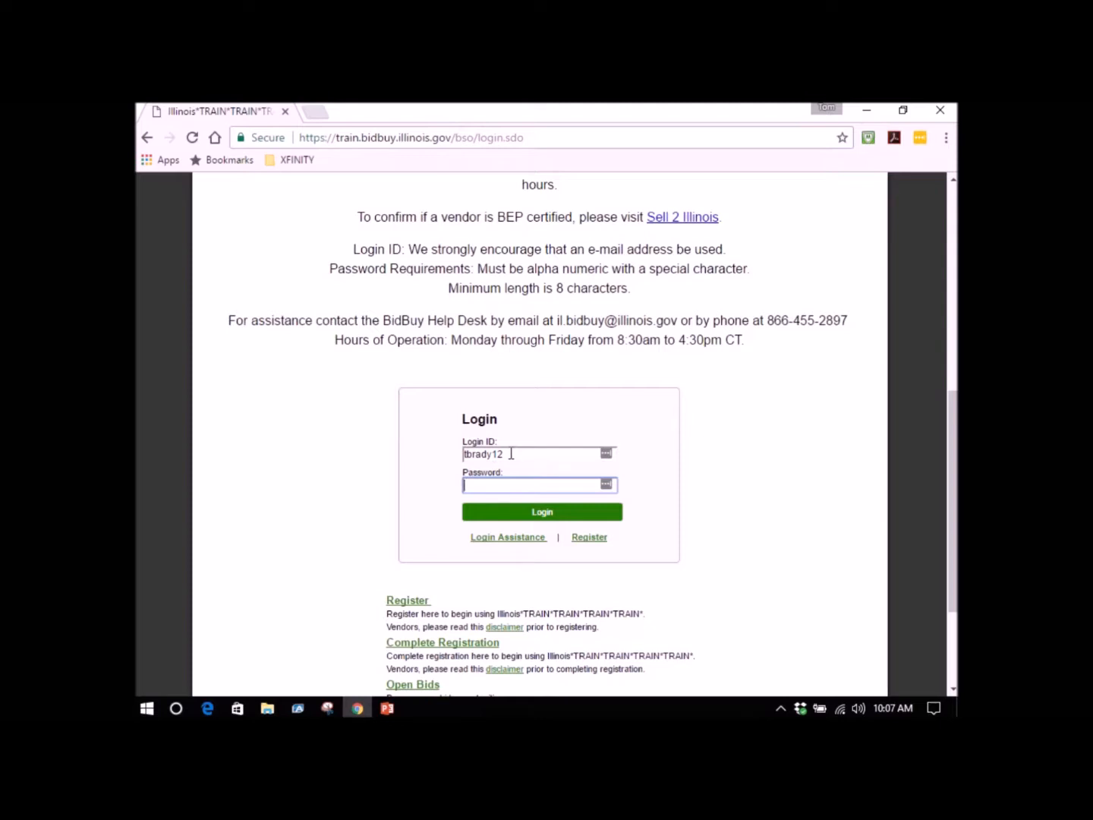
pyautogui.write('••••••••••')
pyautogui.press('Return')
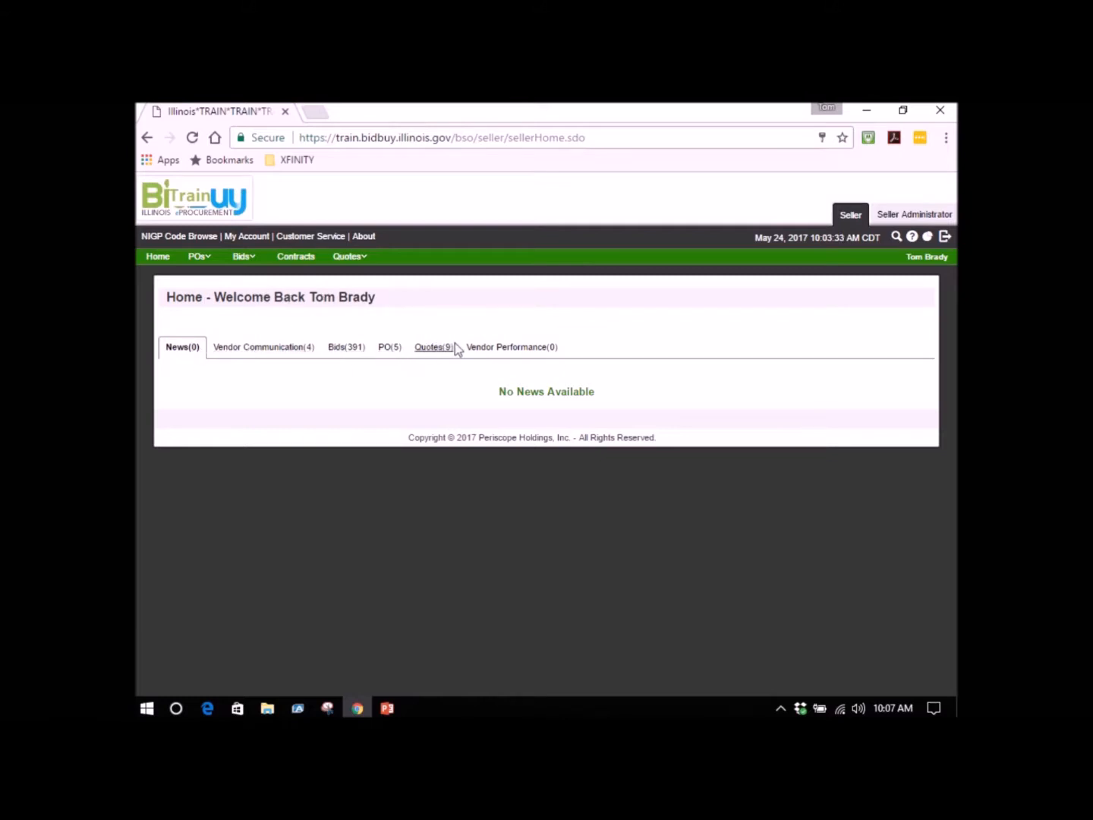
# Examine the unacknowledged, open and rolling enrollment bids in the bid list, and open the Department of Human Services rolling enrollment bid.
pyautogui.click(340, 351)
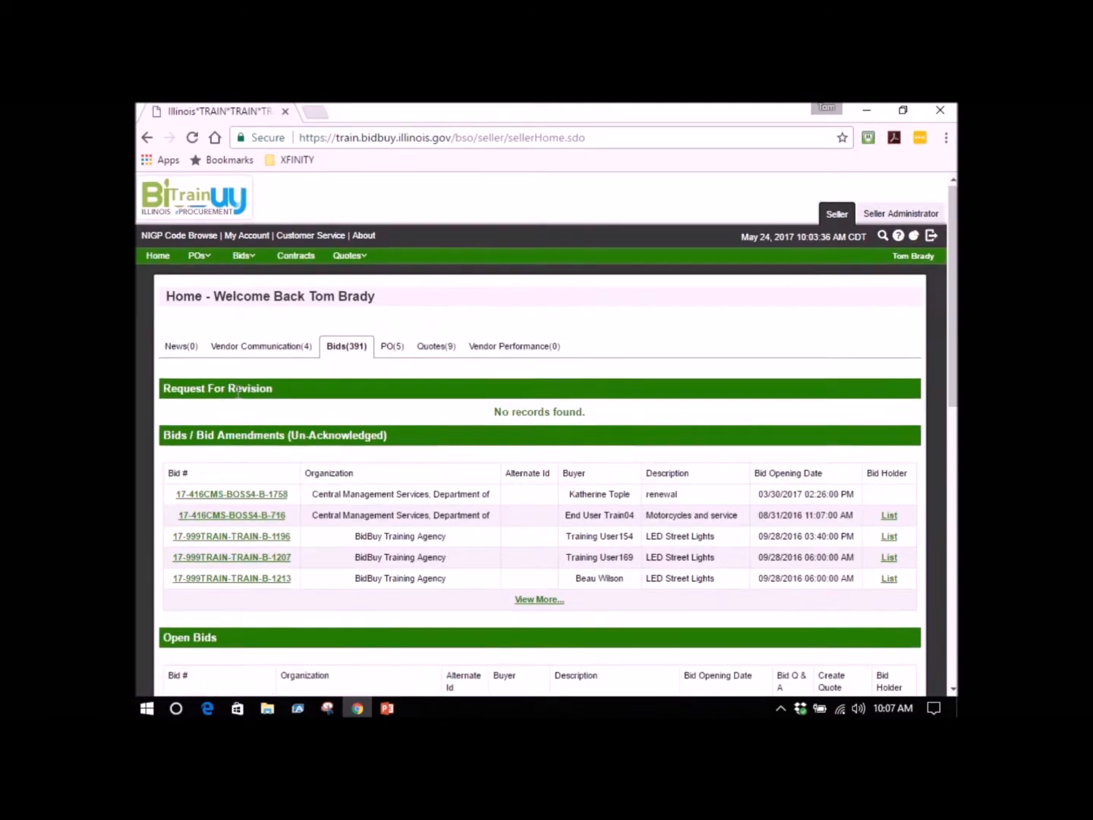
pyautogui.scroll(-1, 238, 391)
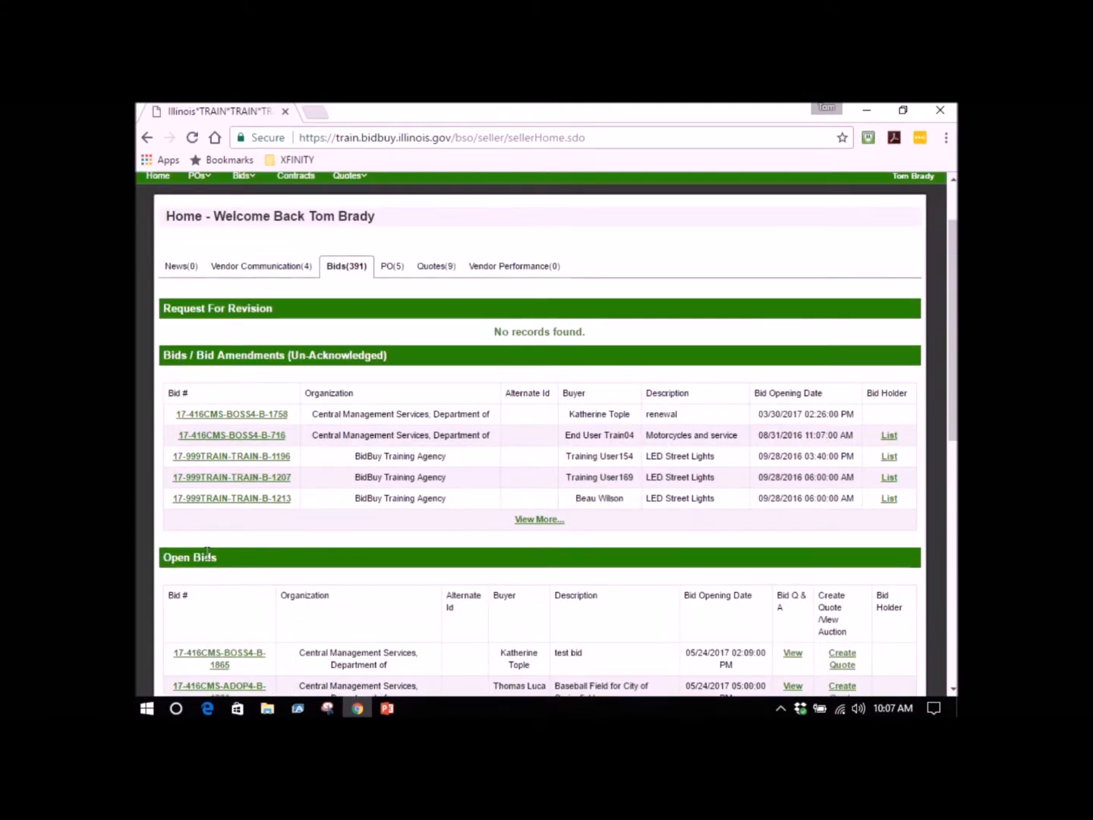
pyautogui.scroll(-3, 207, 557)
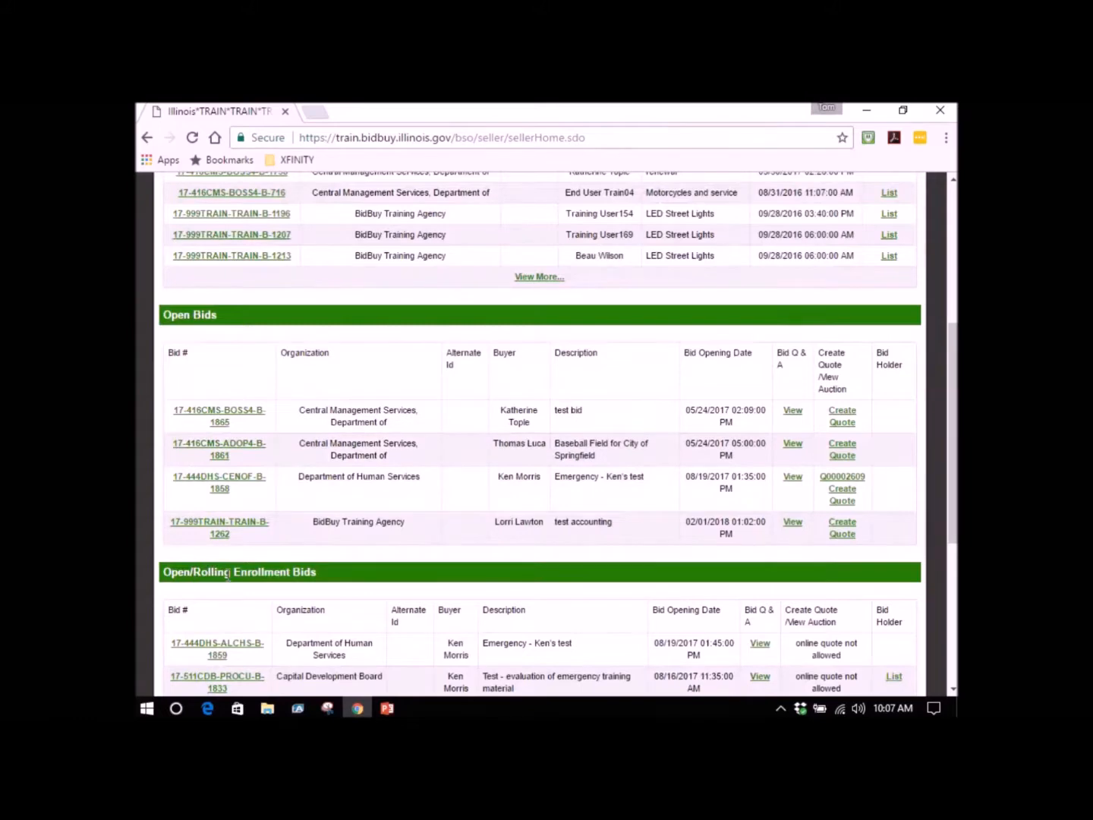
pyautogui.scroll(2, 222, 579)
pyautogui.scroll(-1, 224, 580)
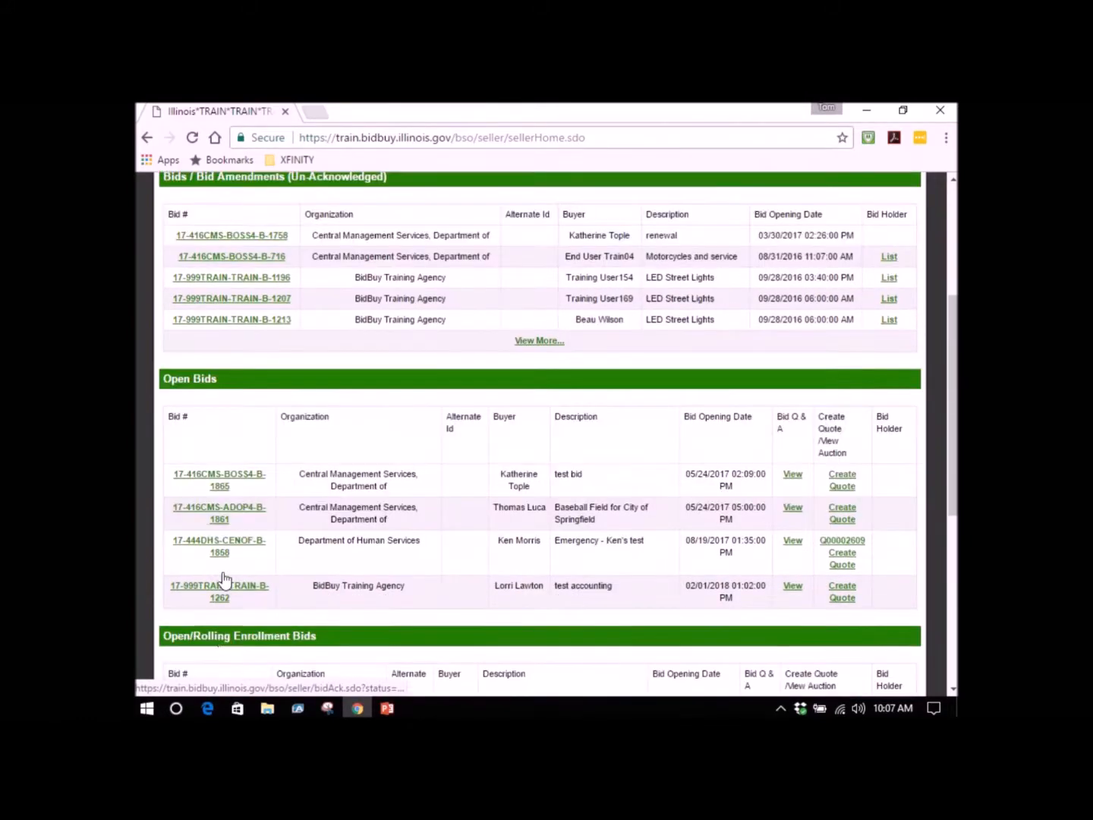
pyautogui.scroll(-1, 223, 578)
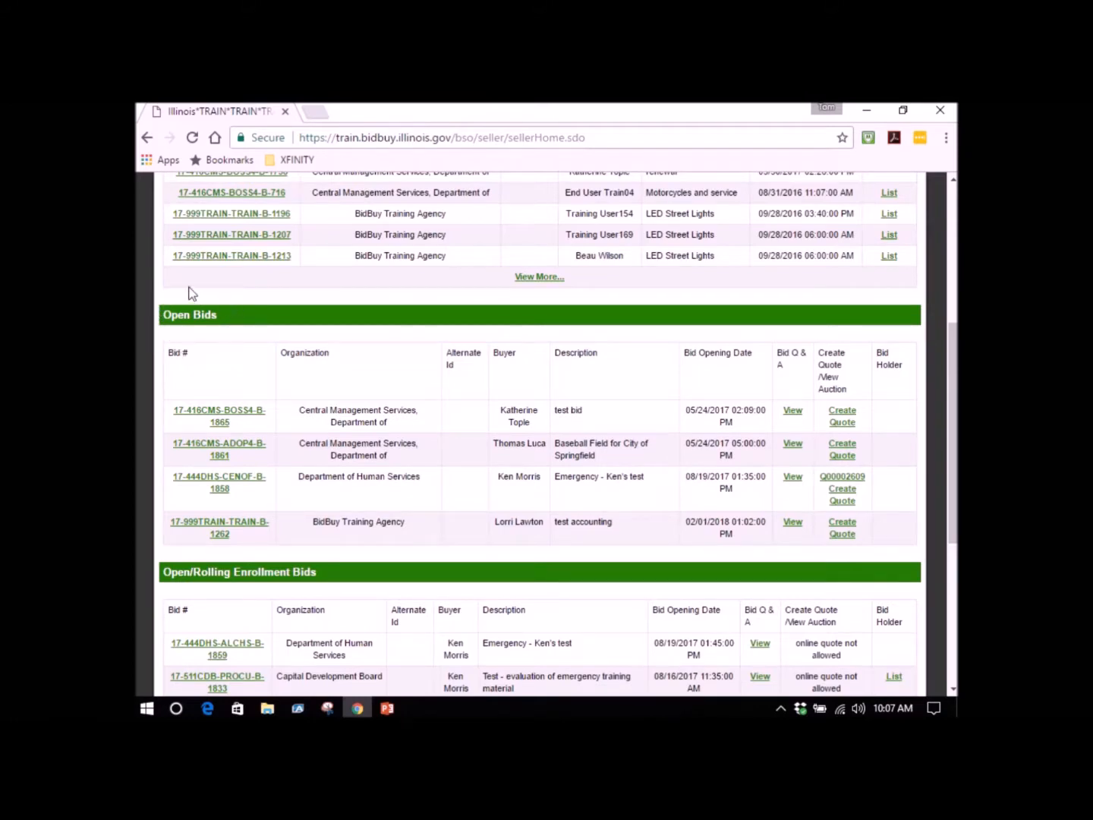
pyautogui.scroll(-1, 203, 418)
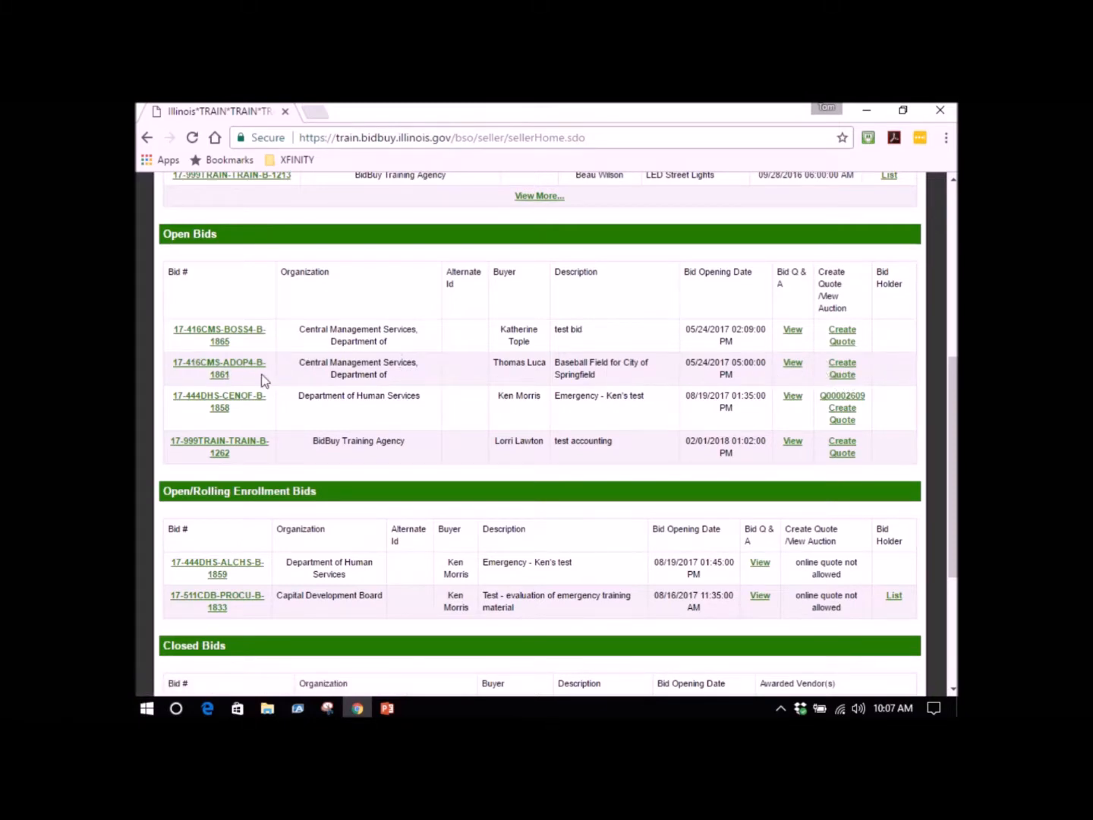
pyautogui.click(219, 570)
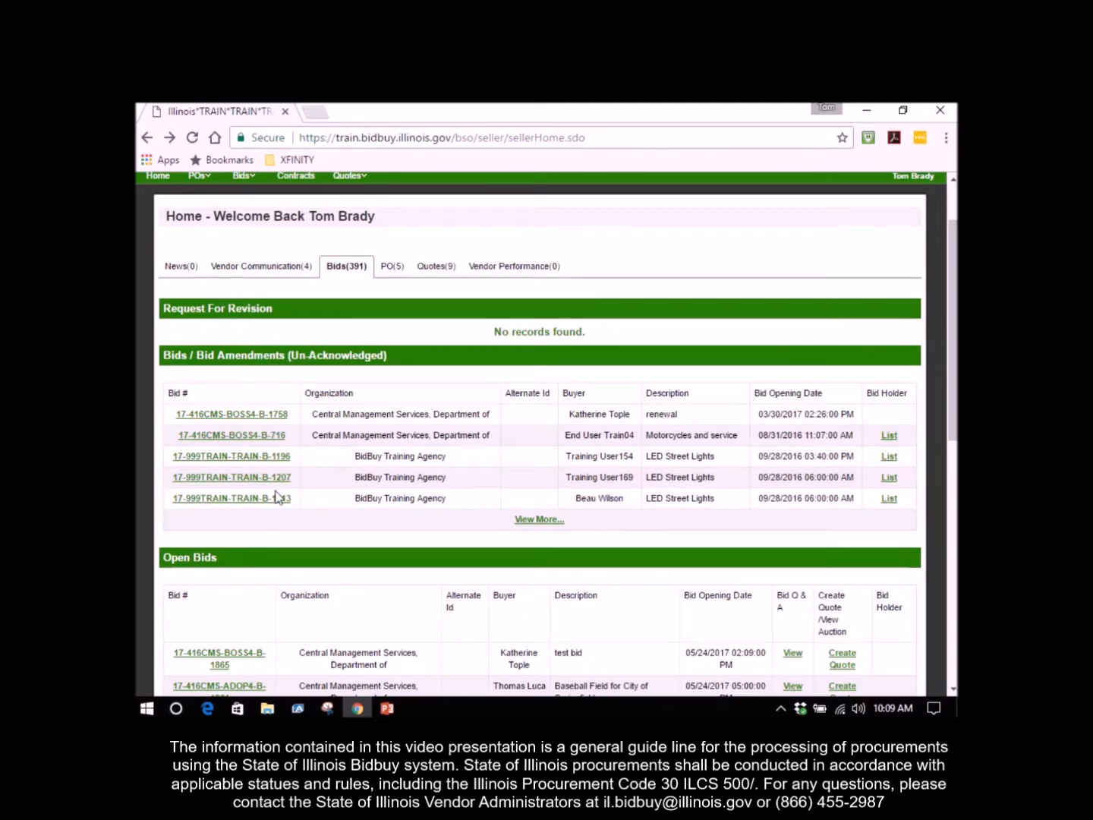
# Review the header, attachments, questions and items of the open bid "Baseball Field for City of Springfield" and return to the bid list.
pyautogui.scroll(-1, 277, 498)
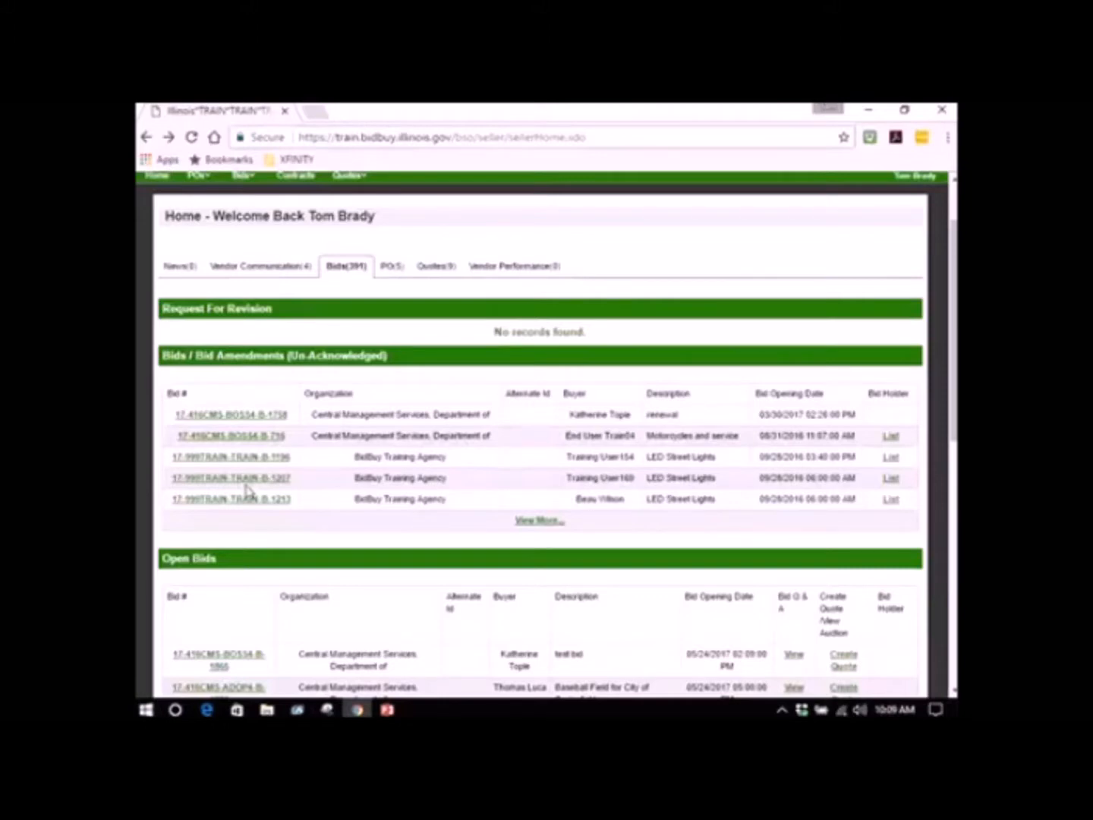
pyautogui.scroll(-3, 303, 441)
pyautogui.scroll(3, 304, 439)
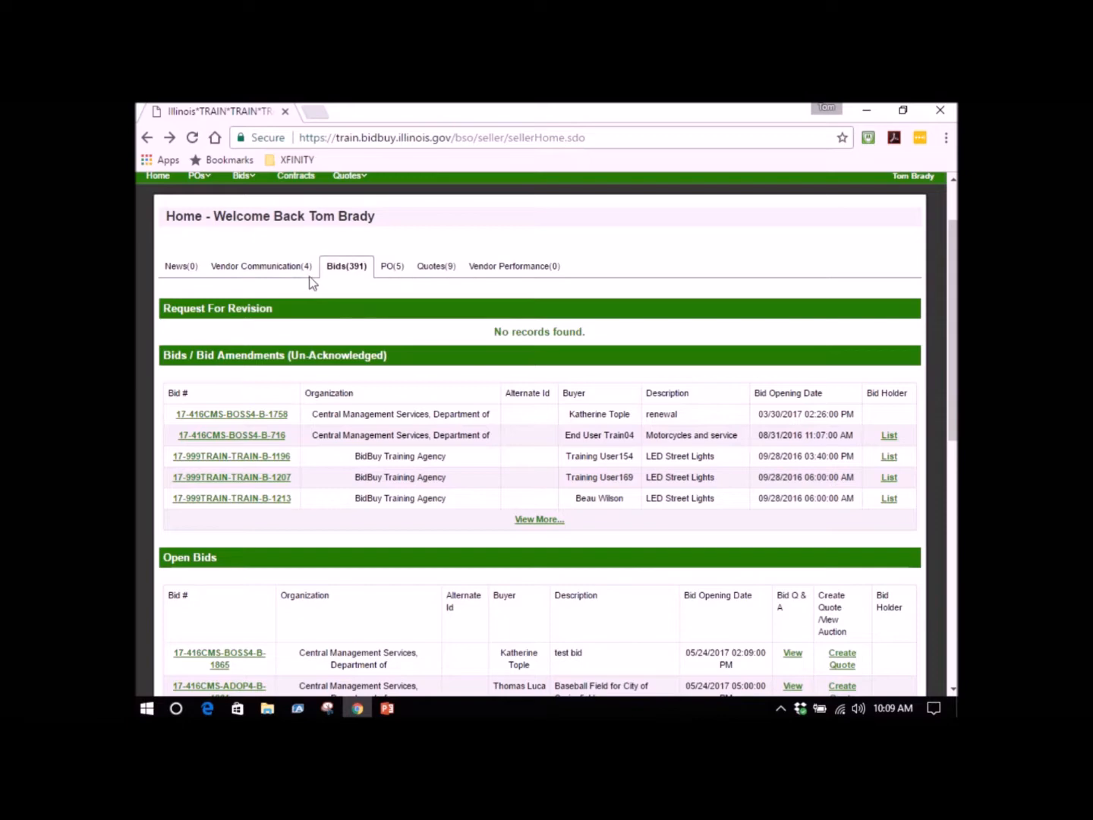
pyautogui.scroll(-5, 342, 299)
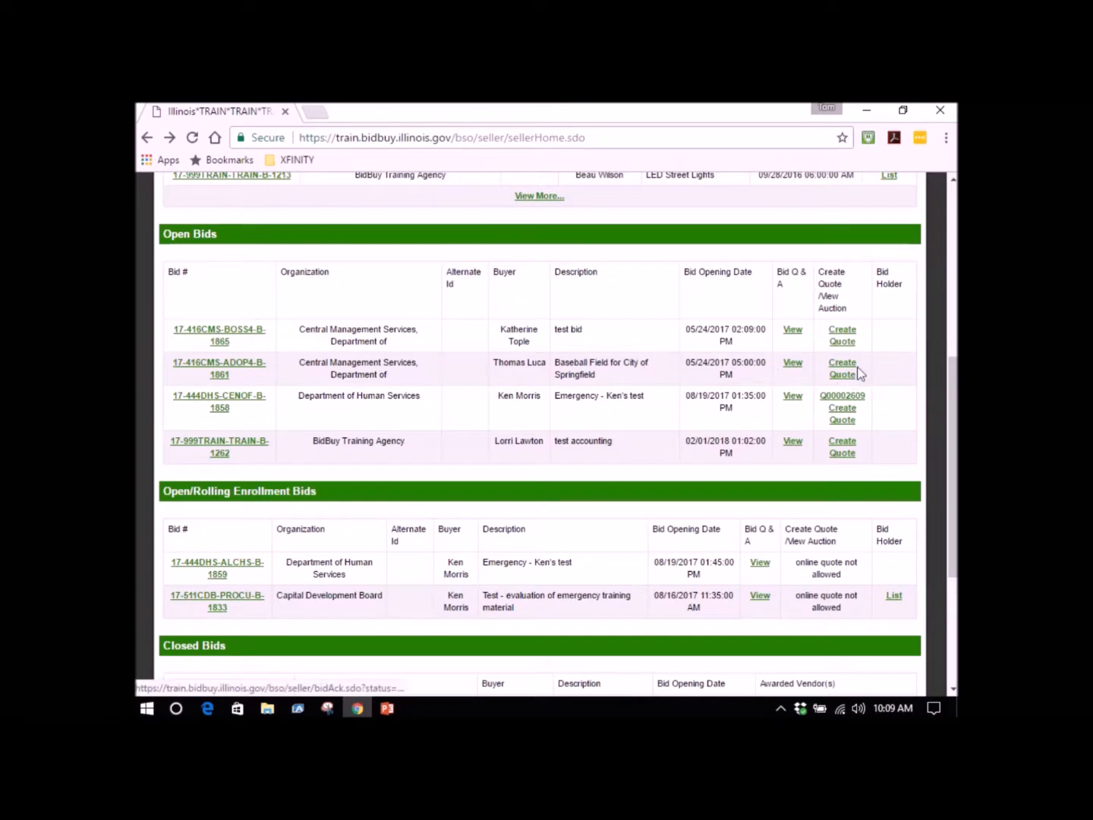
pyautogui.click(227, 366)
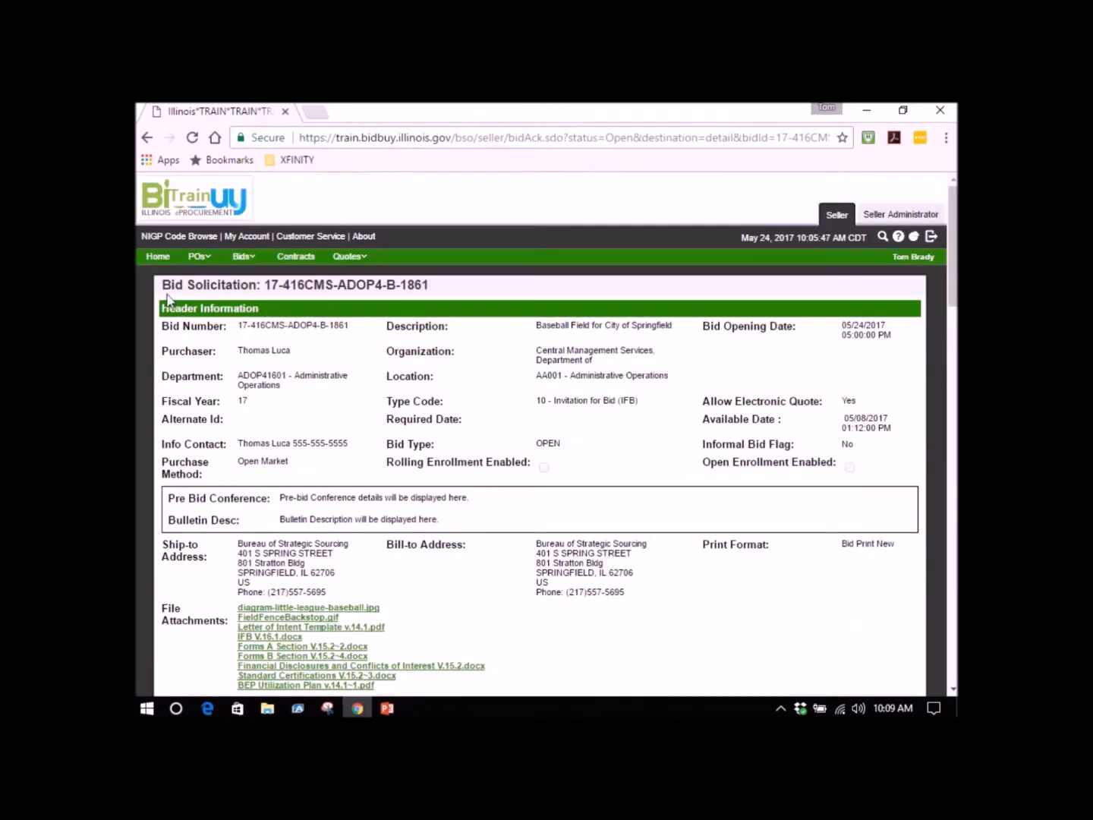
pyautogui.scroll(-7, 196, 311)
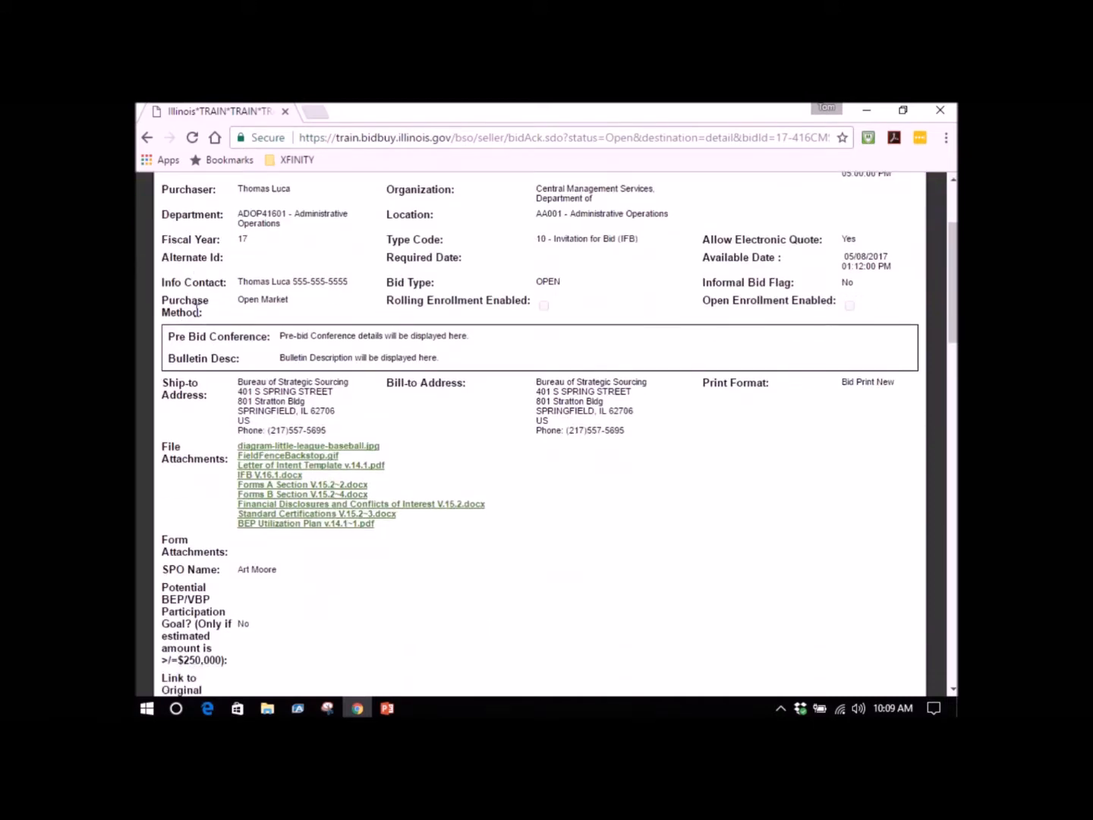
pyautogui.scroll(-5, 205, 319)
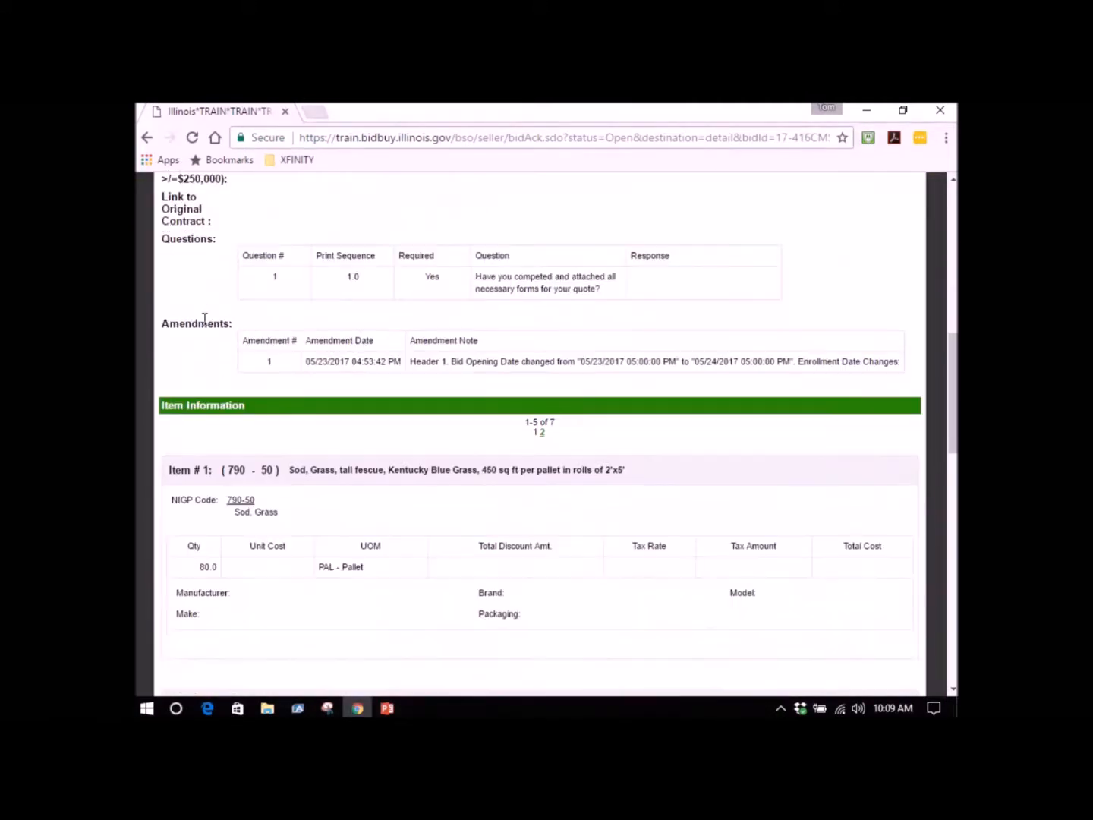
pyautogui.scroll(-5, 205, 324)
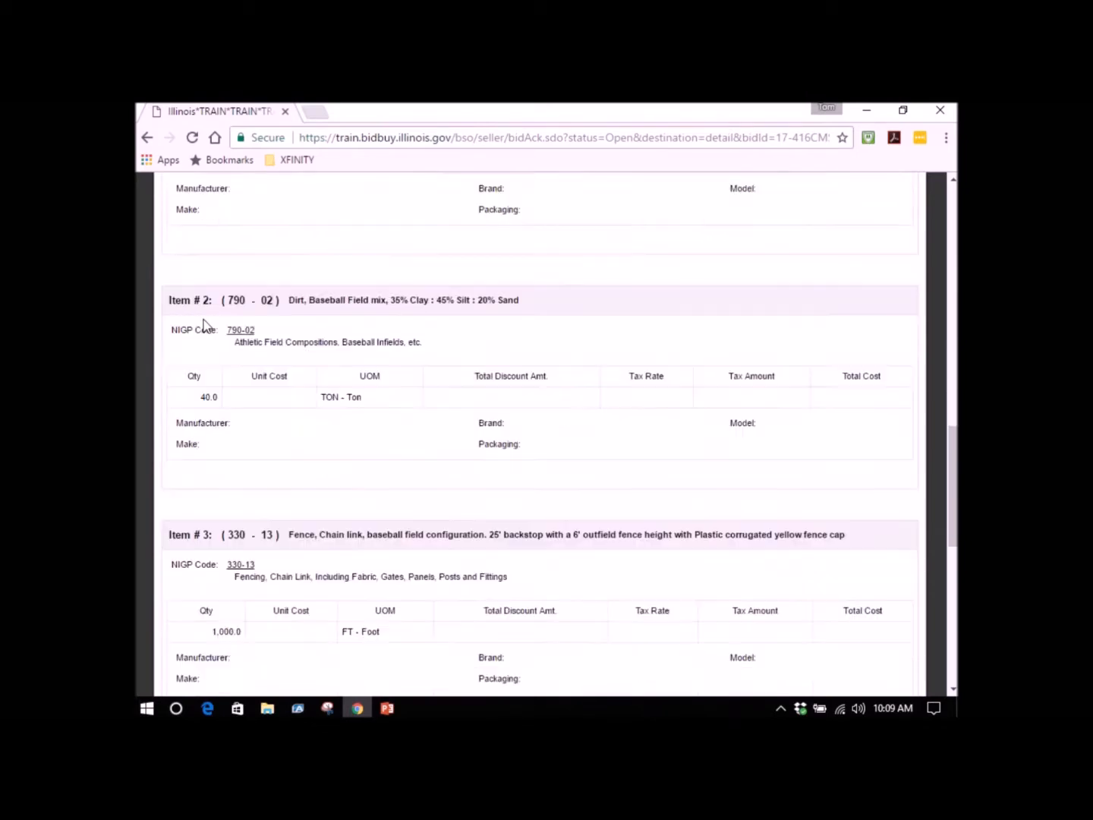
pyautogui.scroll(-5, 205, 326)
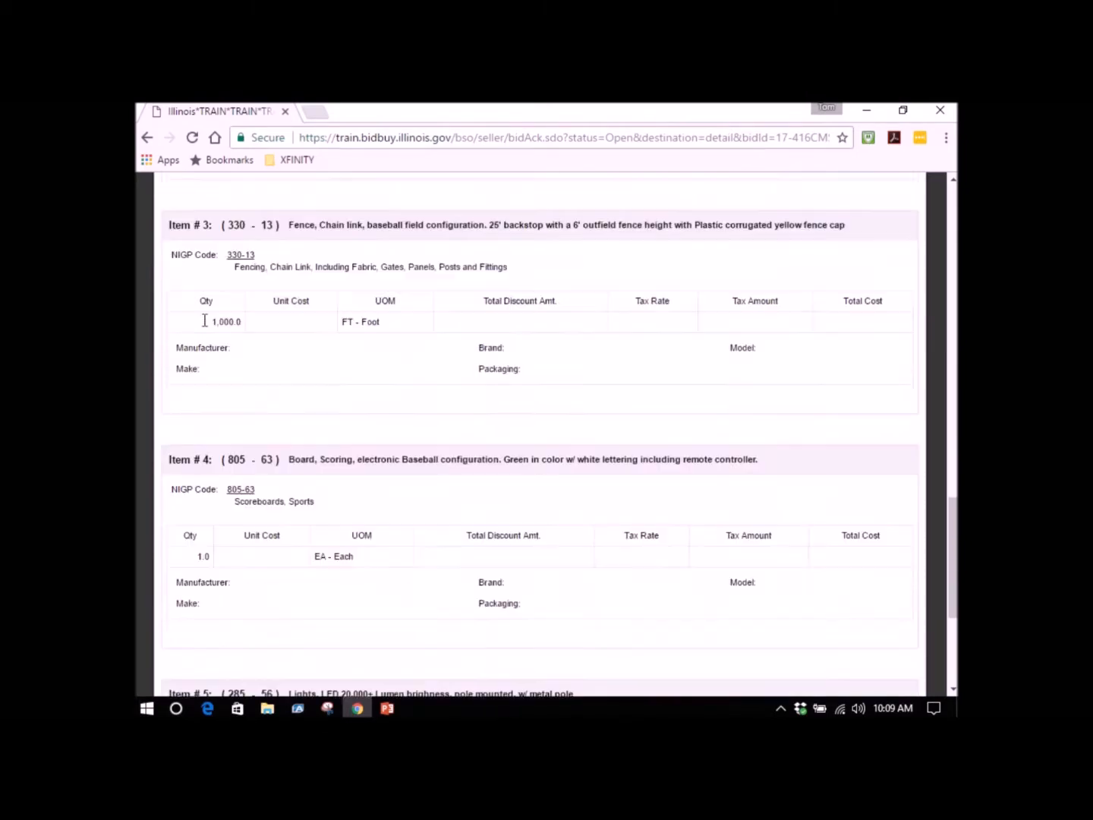
pyautogui.scroll(-1, 205, 327)
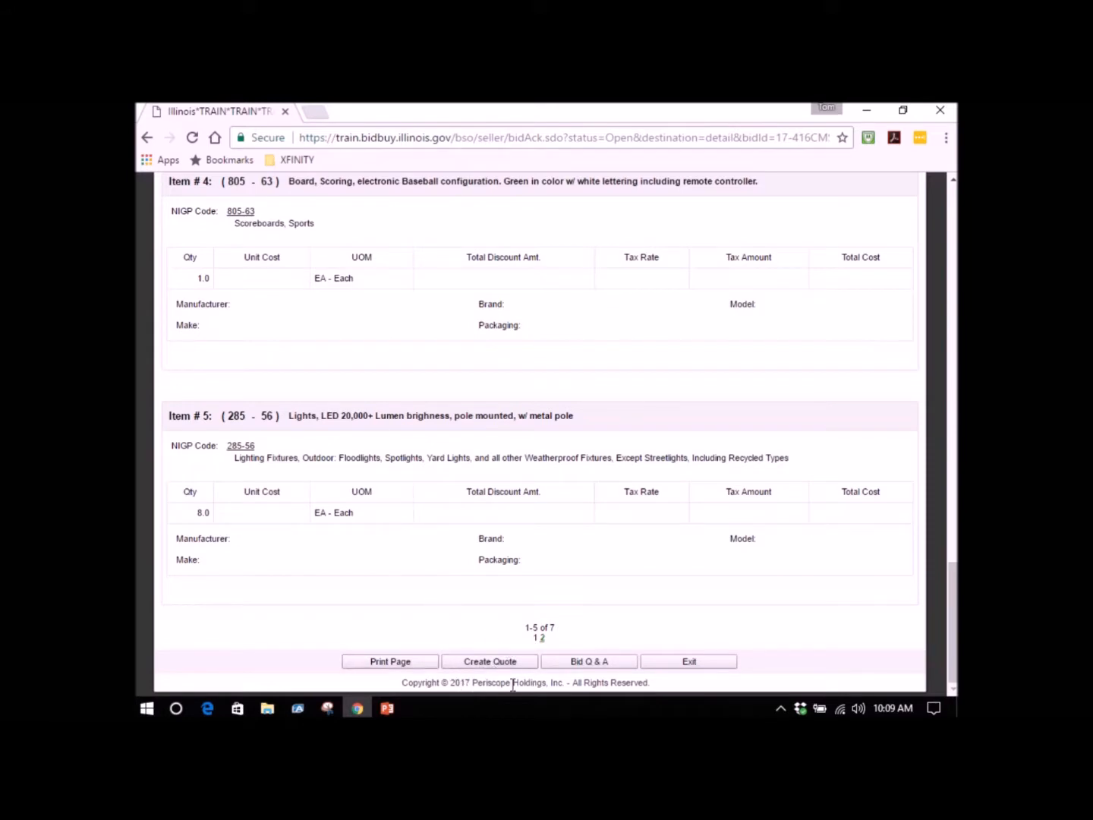
pyautogui.hotkey('alt', 'Left')
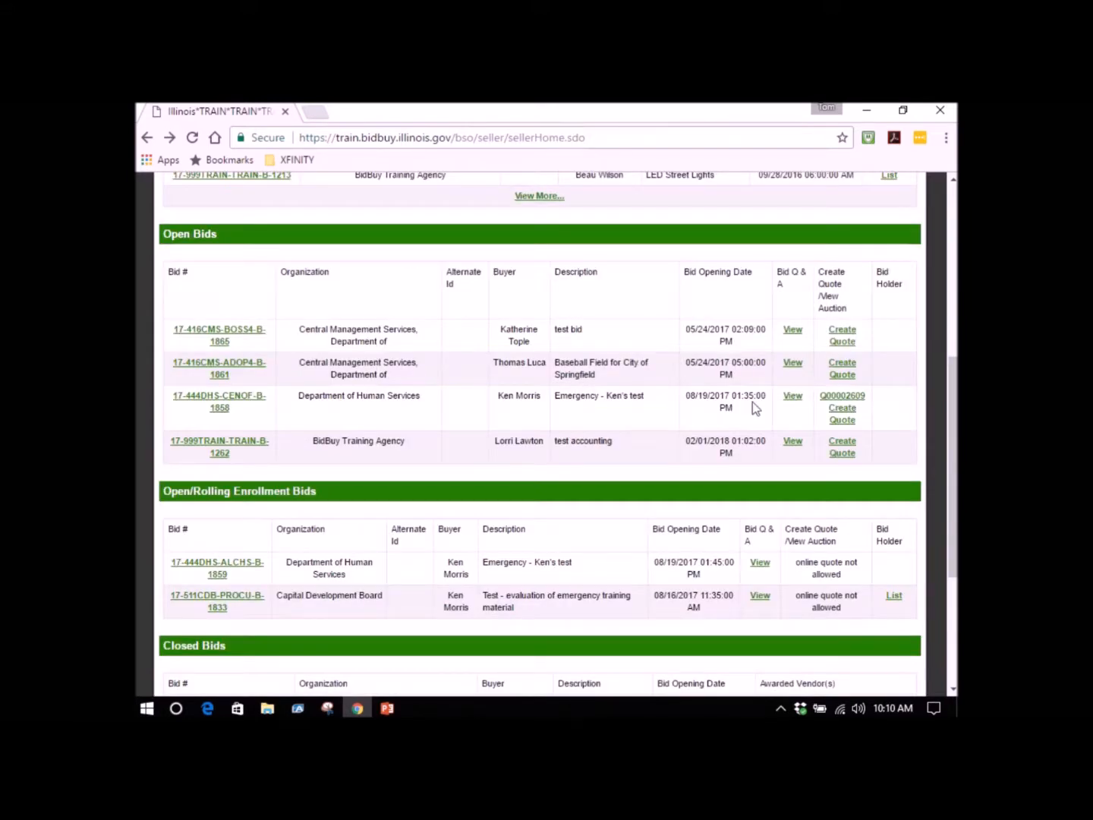
# Create a quote for the Baseball Field bid, adding the vendor's company name before its description and "May 2017" at the end.
pyautogui.click(839, 368)
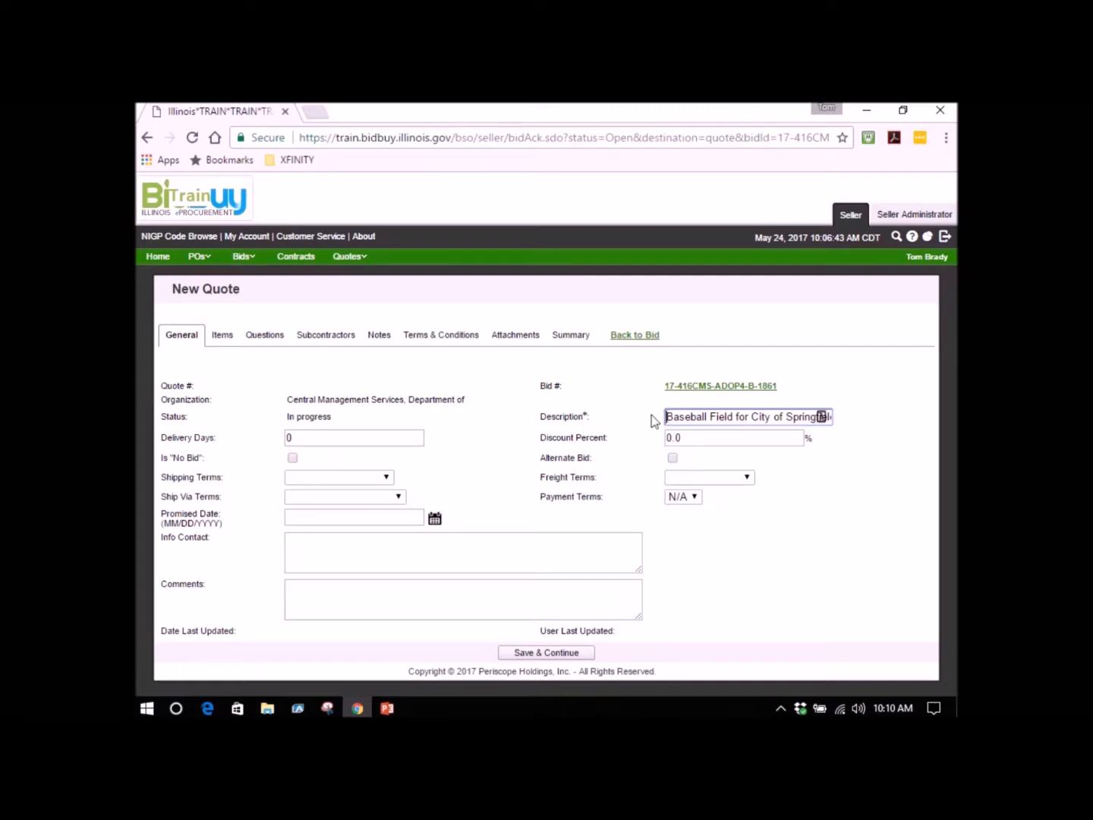
pyautogui.write('Tom Brady ')
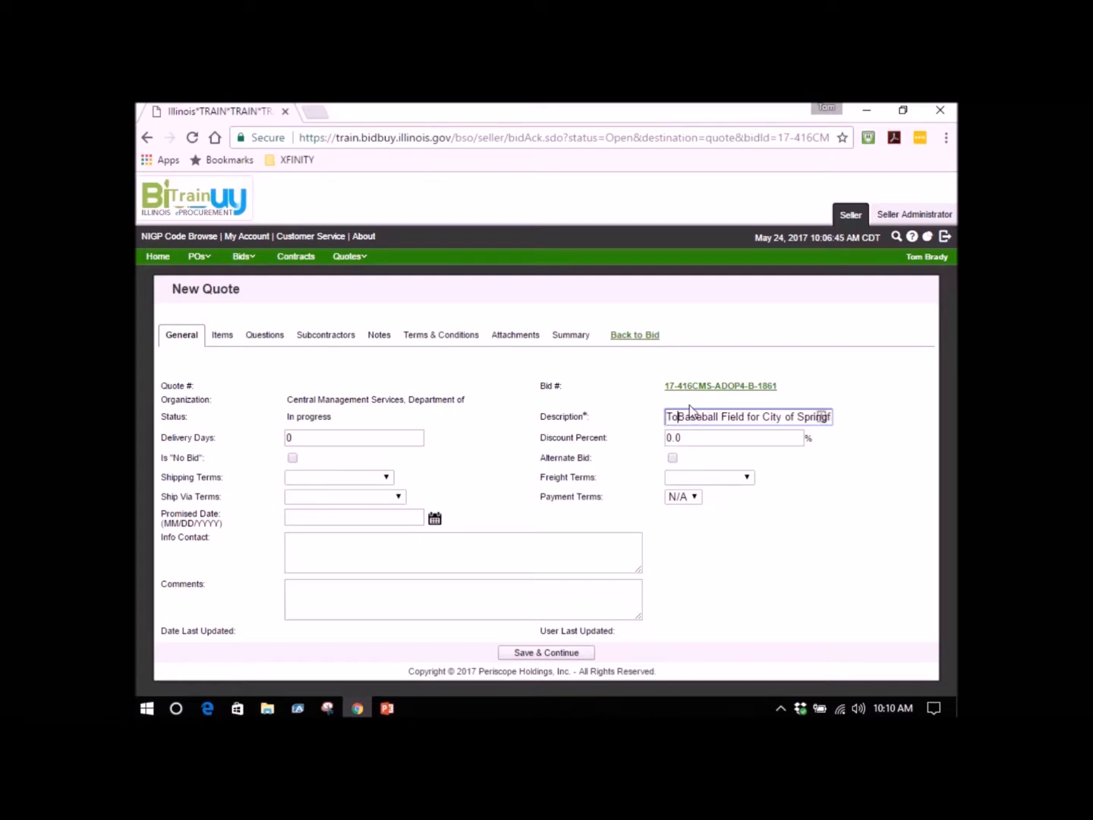
pyautogui.write('& Company Baseball Fi')
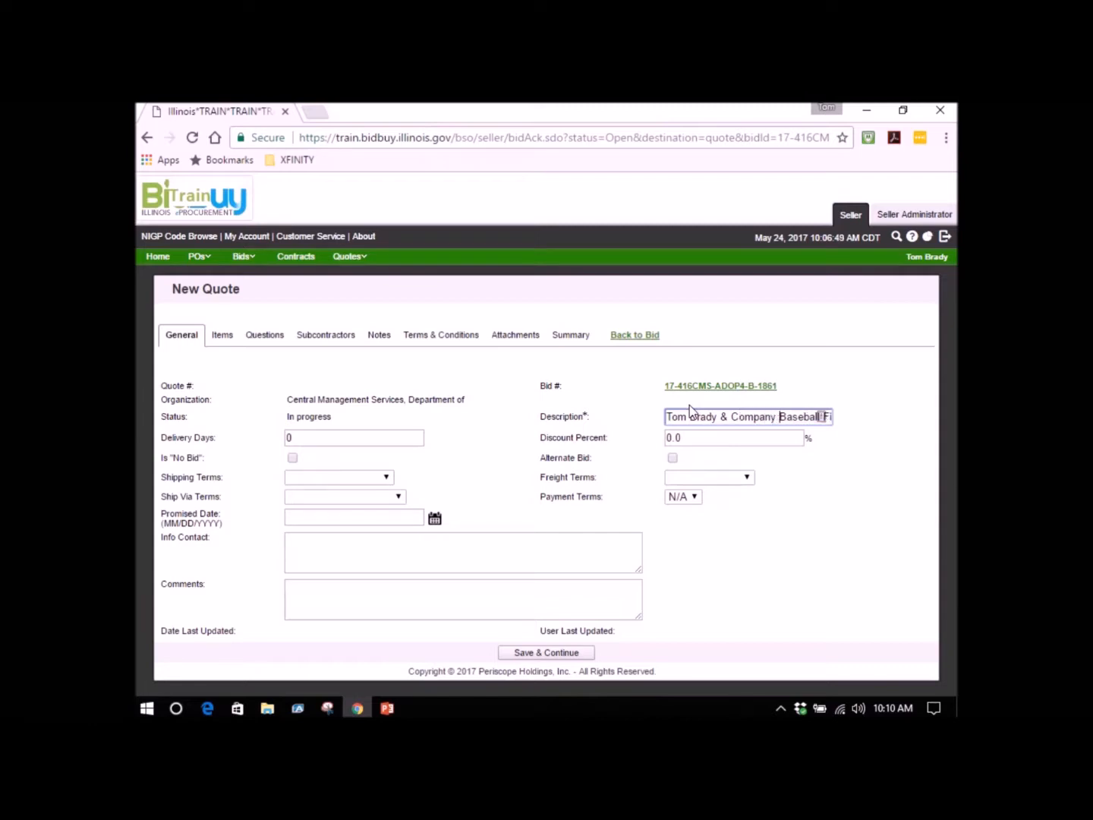
pyautogui.press('Right')
pyautogui.press('Right')
pyautogui.press('Right')
pyautogui.press('Right')
pyautogui.press('Right')
pyautogui.press('Right')
pyautogui.press('Right')
pyautogui.press('Right')
pyautogui.press('Right')
pyautogui.press('Right')
pyautogui.press('Right')
pyautogui.press('Right')
pyautogui.press('Right')
pyautogui.press('Right')
pyautogui.press('Right')
pyautogui.press('Right')
pyautogui.press('Right')
pyautogui.press('Right')
pyautogui.press('Right')
pyautogui.press('Right')
pyautogui.press('Right')
pyautogui.press('Right')
pyautogui.press('Right')
pyautogui.press('Right')
pyautogui.press('Right')
pyautogui.press('Right')
pyautogui.press('Right')
pyautogui.press('Right')
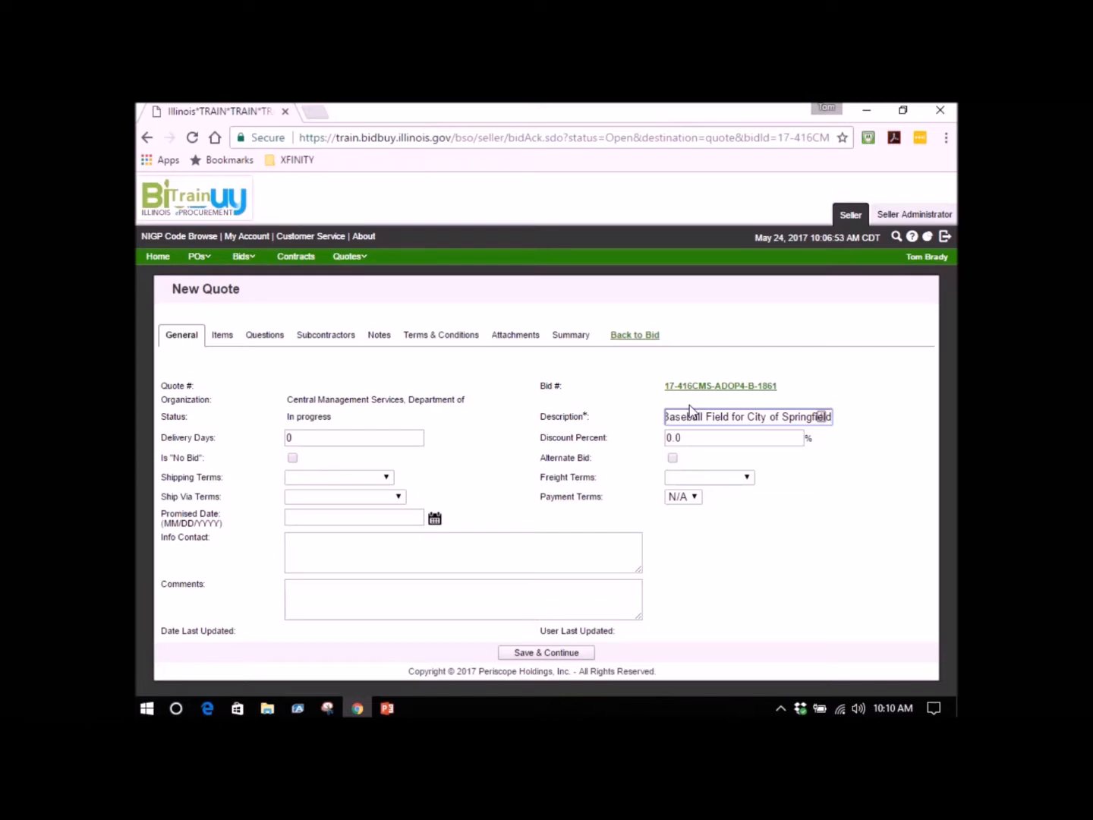
pyautogui.write('May 2017')
pyautogui.click(689, 434)
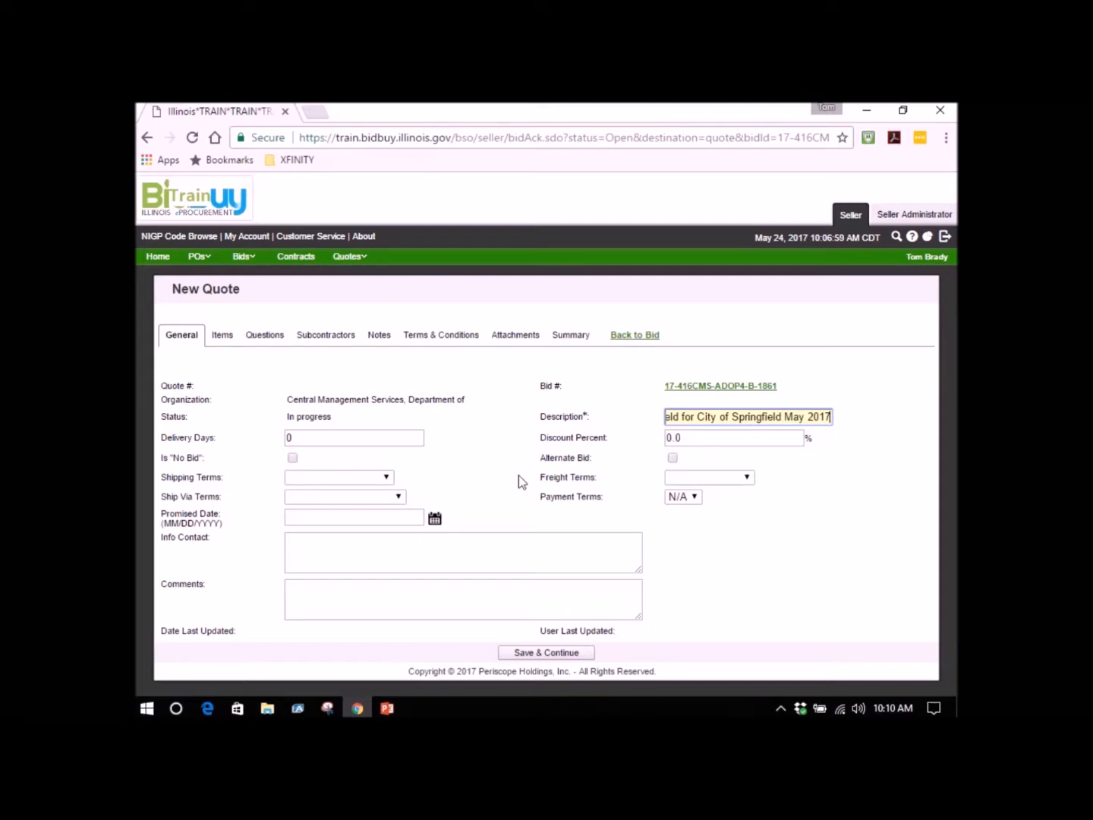
# Enter the contact's full name and phone number as the quote's info contact and save the general information.
pyautogui.click(406, 554)
pyautogui.write('Tom Bra')
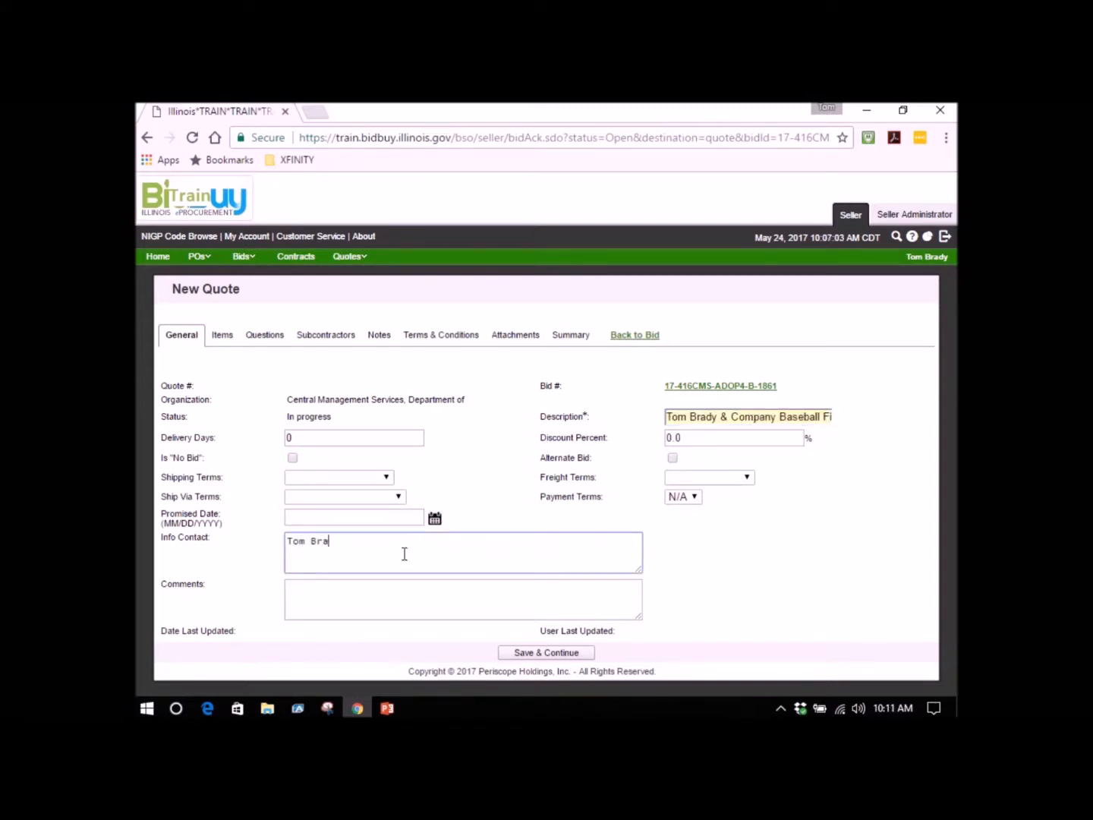
pyautogui.write('dy 555-555-5555')
pyautogui.click(551, 654)
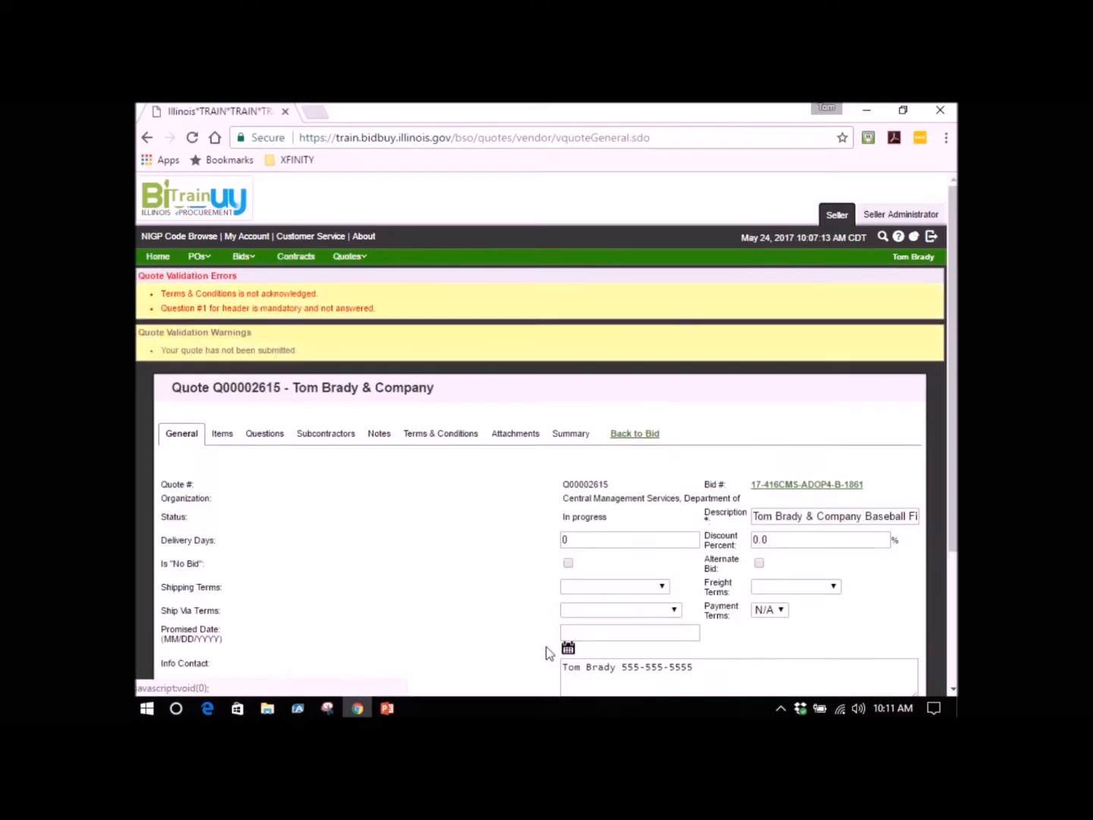
# Look over the quote's line items and open the details of item 1, the Kentucky Blue Grass sod.
pyautogui.scroll(-1, 506, 593)
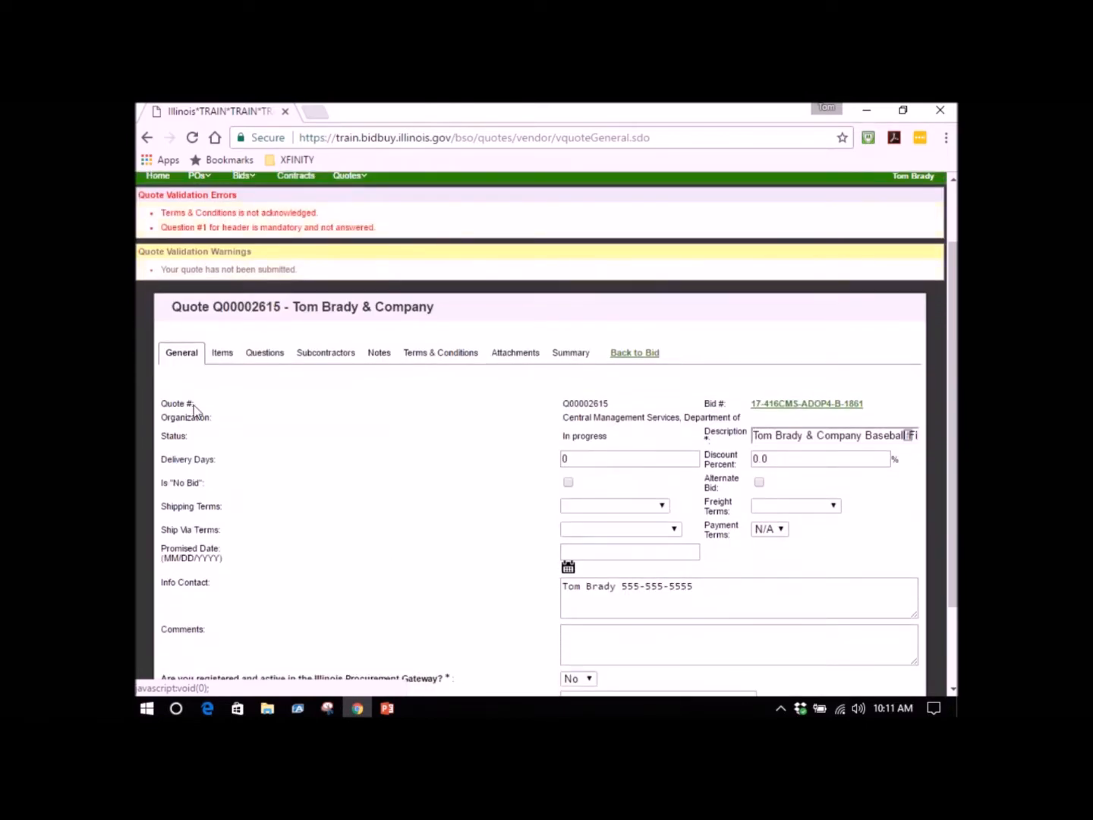
pyautogui.click(228, 359)
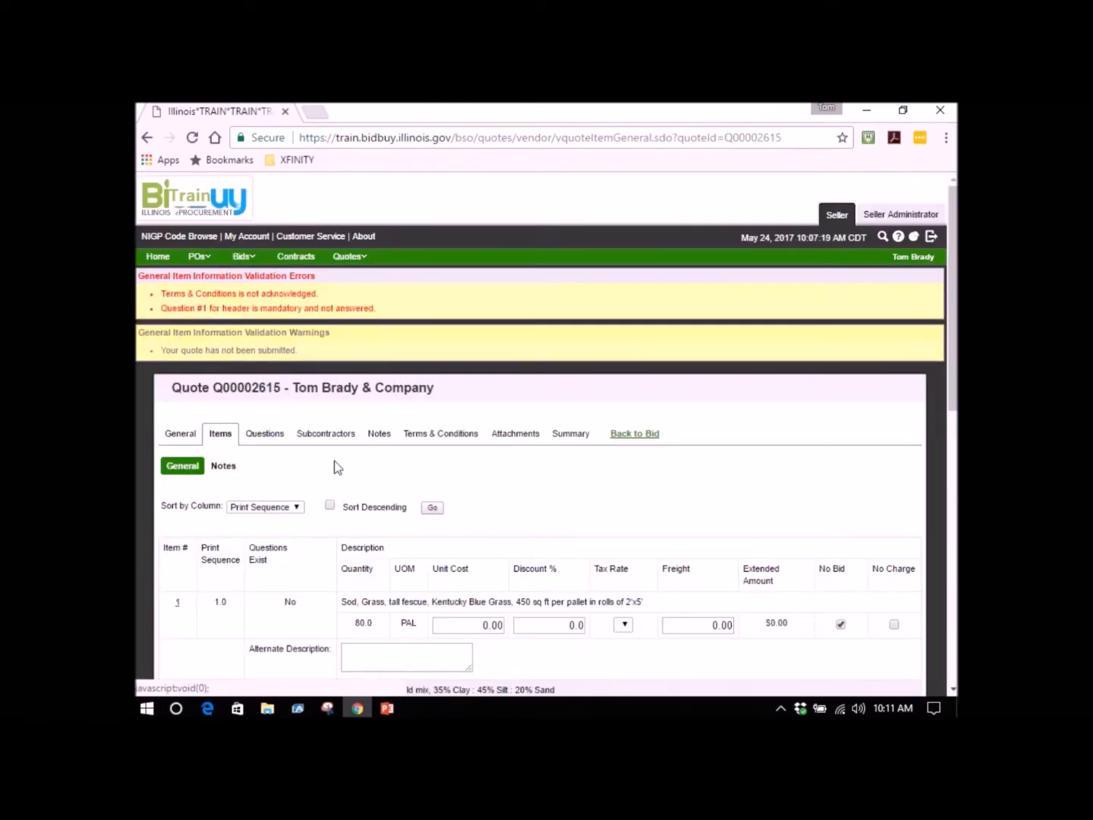
pyautogui.scroll(-1, 338, 466)
pyautogui.scroll(-1, 339, 466)
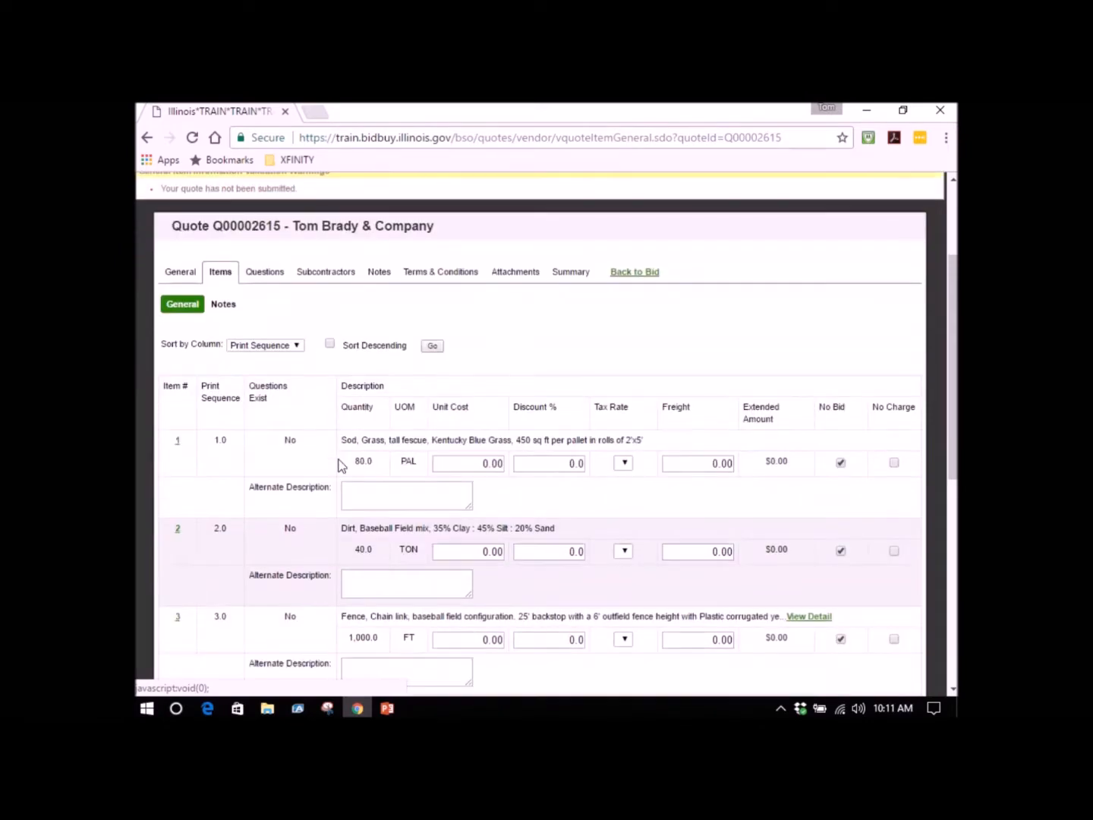
pyautogui.scroll(-1, 340, 466)
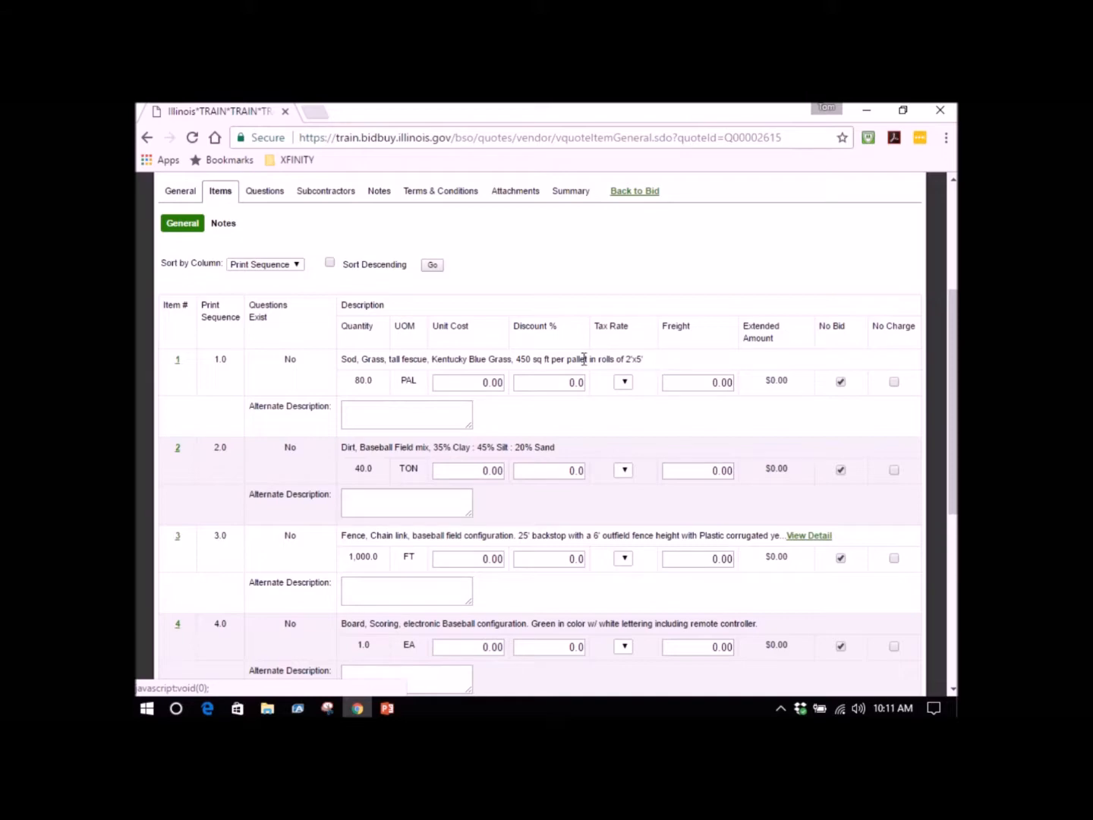
pyautogui.scroll(-2, 361, 411)
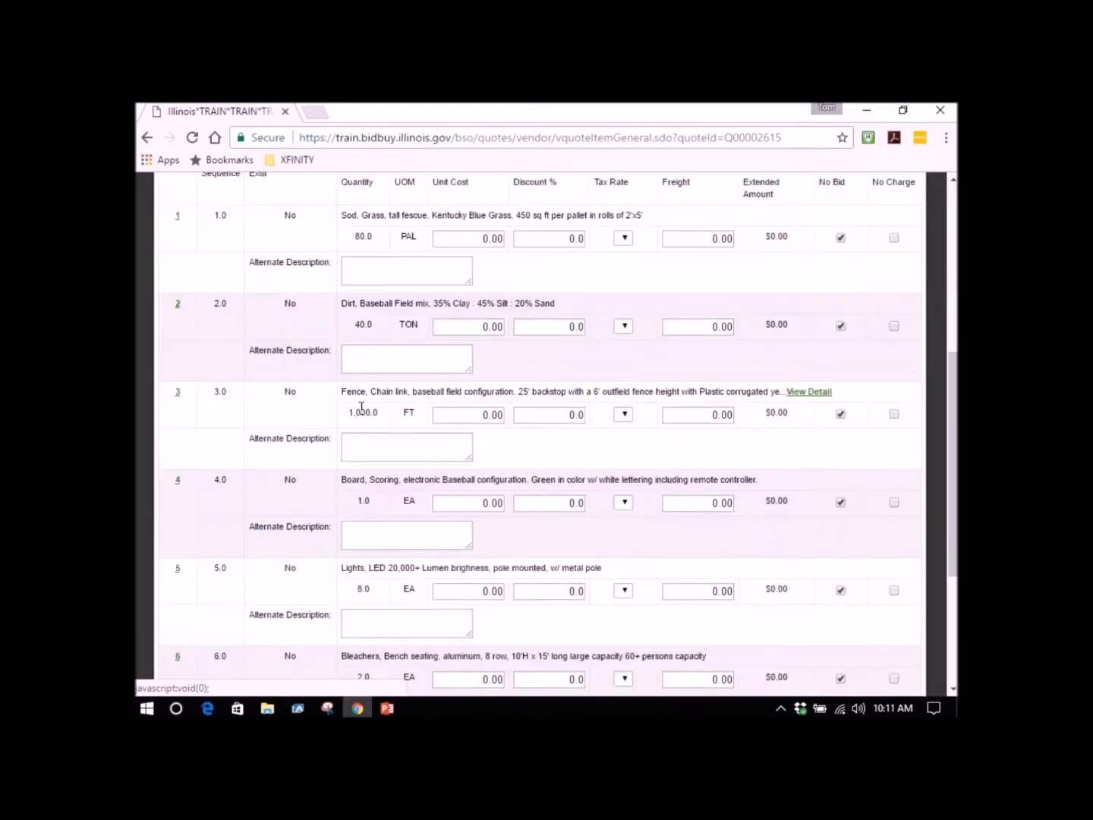
pyautogui.scroll(1, 266, 344)
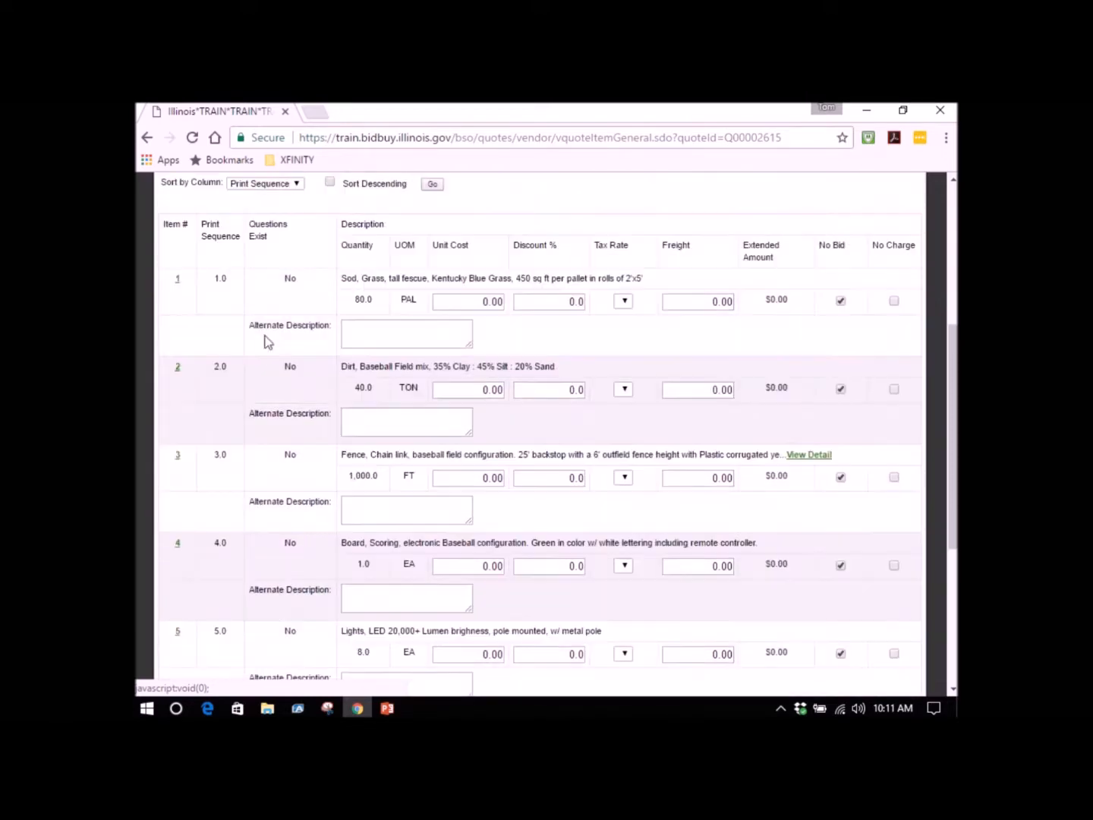
pyautogui.click(179, 284)
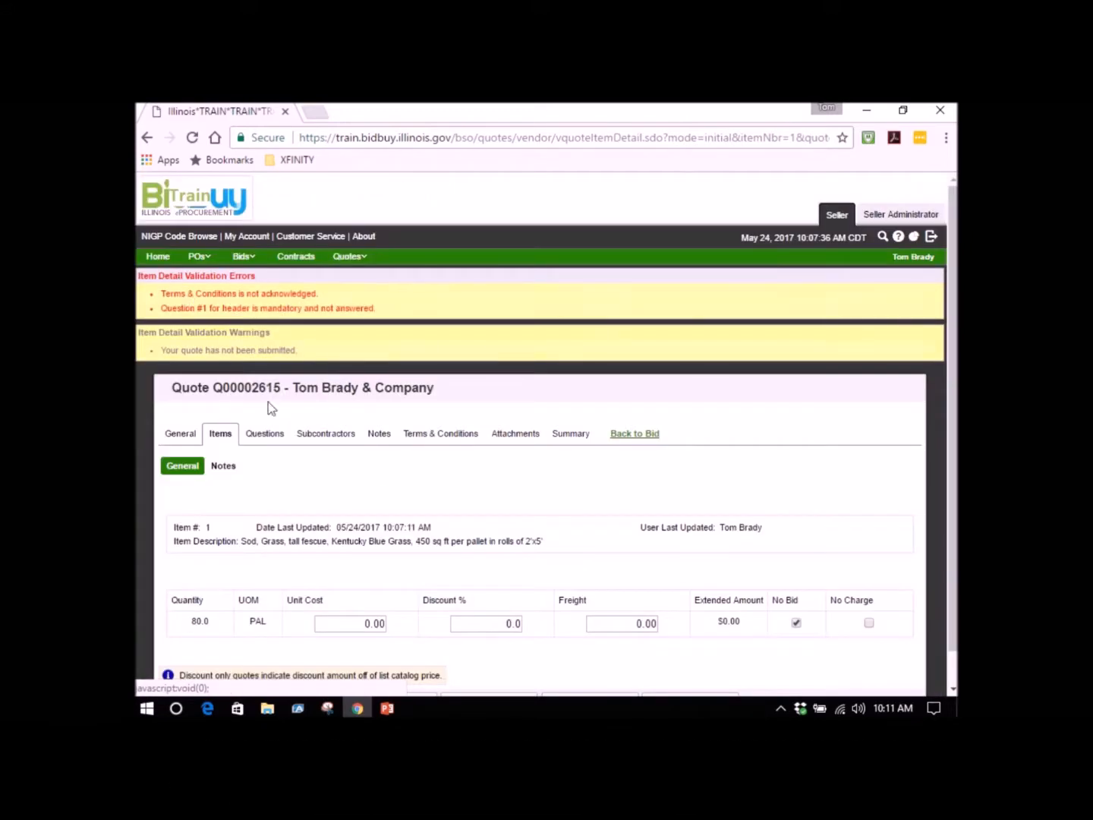
pyautogui.scroll(-1, 387, 495)
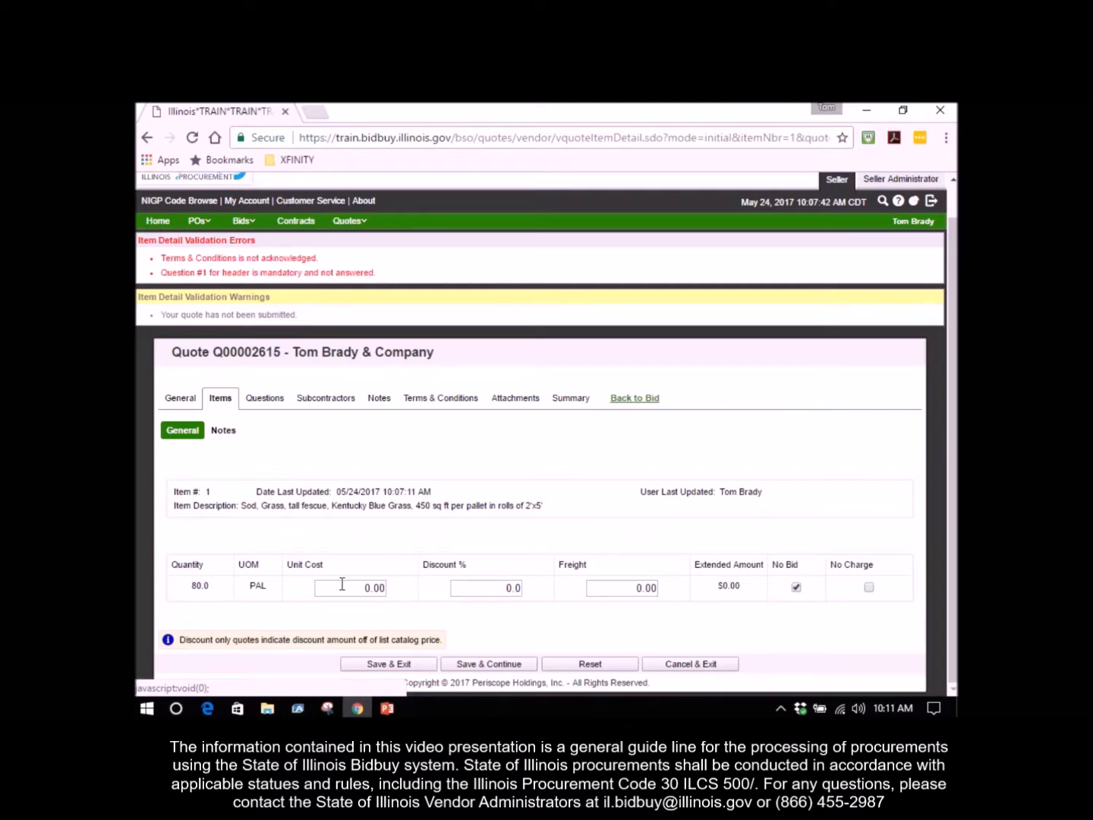
# Leave the item 1 details without saving and set the Kentucky Blue Grass sod's unit cost to 500 in the item list.
pyautogui.click(657, 663)
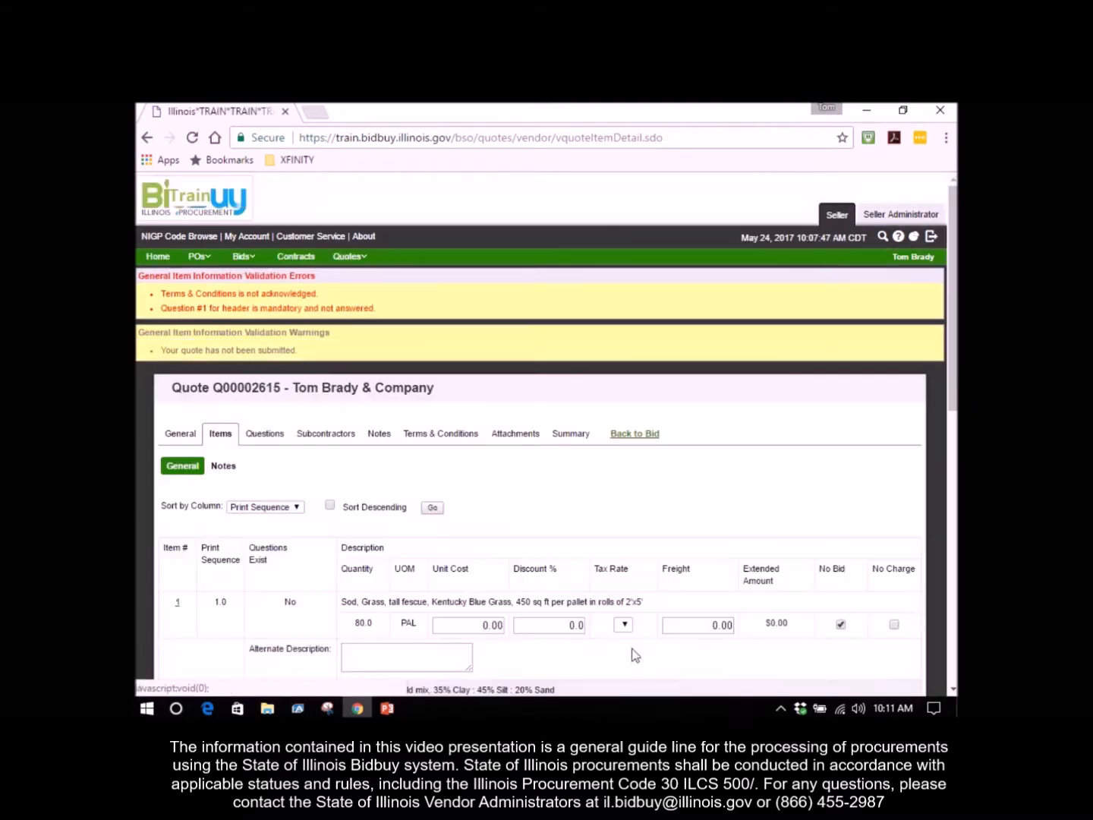
pyautogui.scroll(-3, 357, 565)
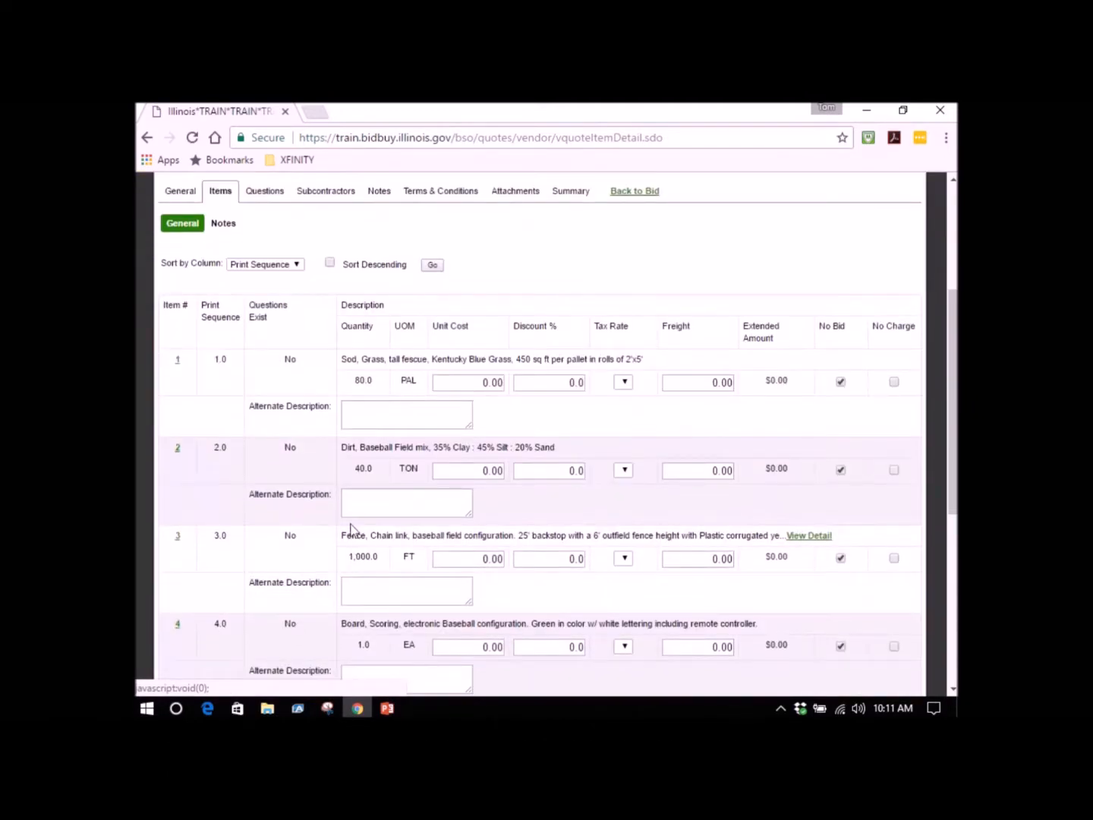
pyautogui.click(468, 379)
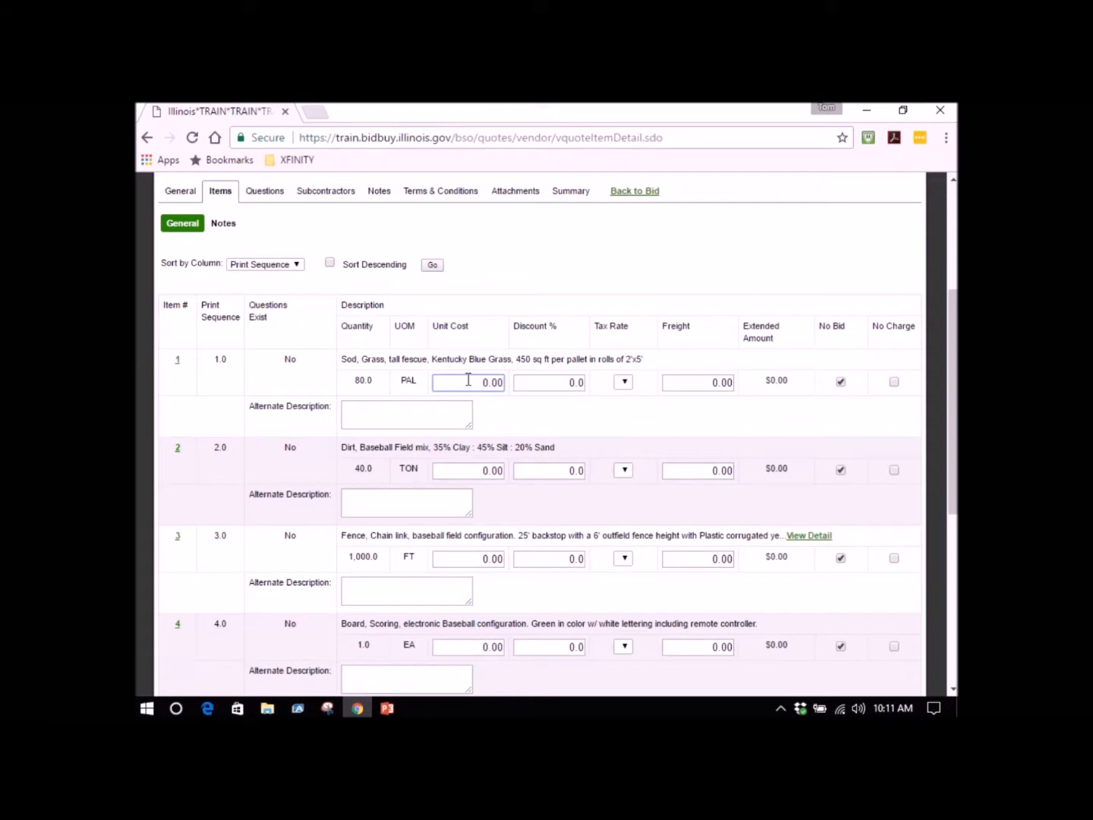
pyautogui.write('50')
pyautogui.press('Tab')
pyautogui.press('Tab')
pyautogui.press('Tab')
pyautogui.press('Tab')
pyautogui.press('Tab')
pyautogui.press('Tab')
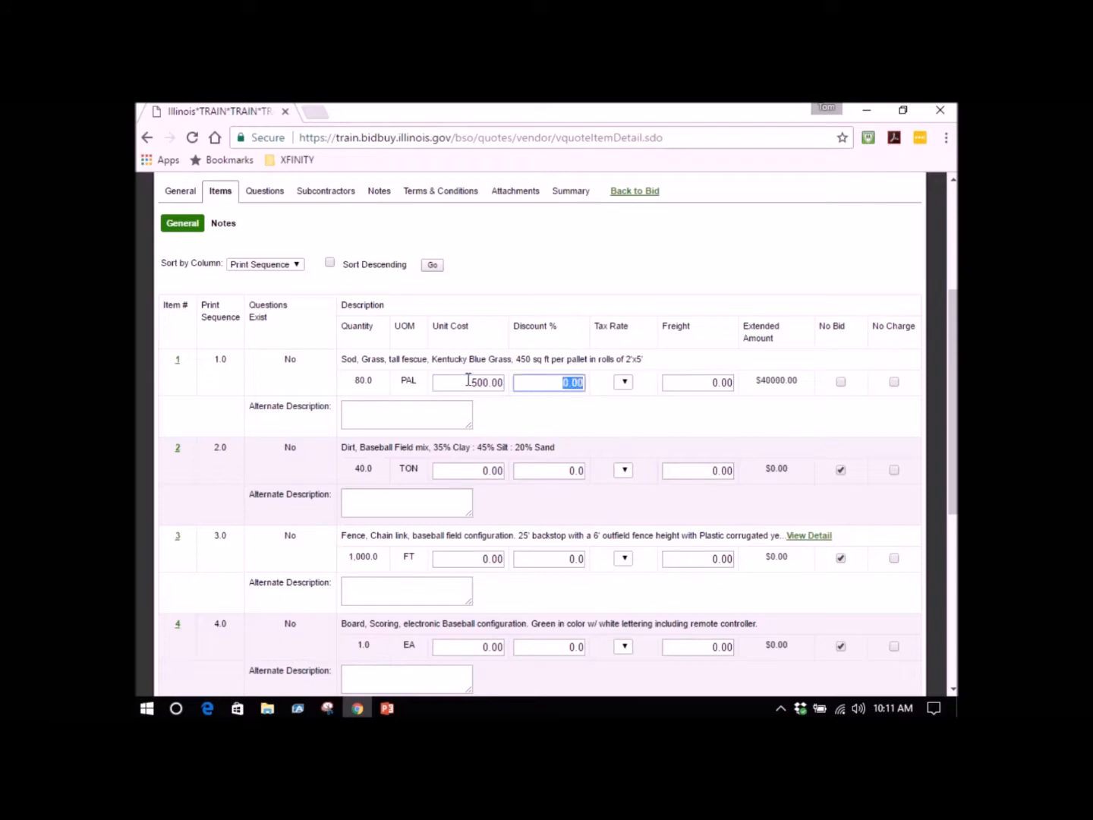
# Set the unit cost of the baseball field dirt to 125 and of the chain link fence to 15.
pyautogui.write('125')
pyautogui.press('Tab')
pyautogui.press('Tab')
pyautogui.press('Tab')
pyautogui.press('Tab')
pyautogui.press('Tab')
pyautogui.press('Tab')
pyautogui.write('15')
pyautogui.press('Tab')
pyautogui.press('Tab')
pyautogui.press('Tab')
pyautogui.press('Tab')
pyautogui.press('Tab')
pyautogui.press('Tab')
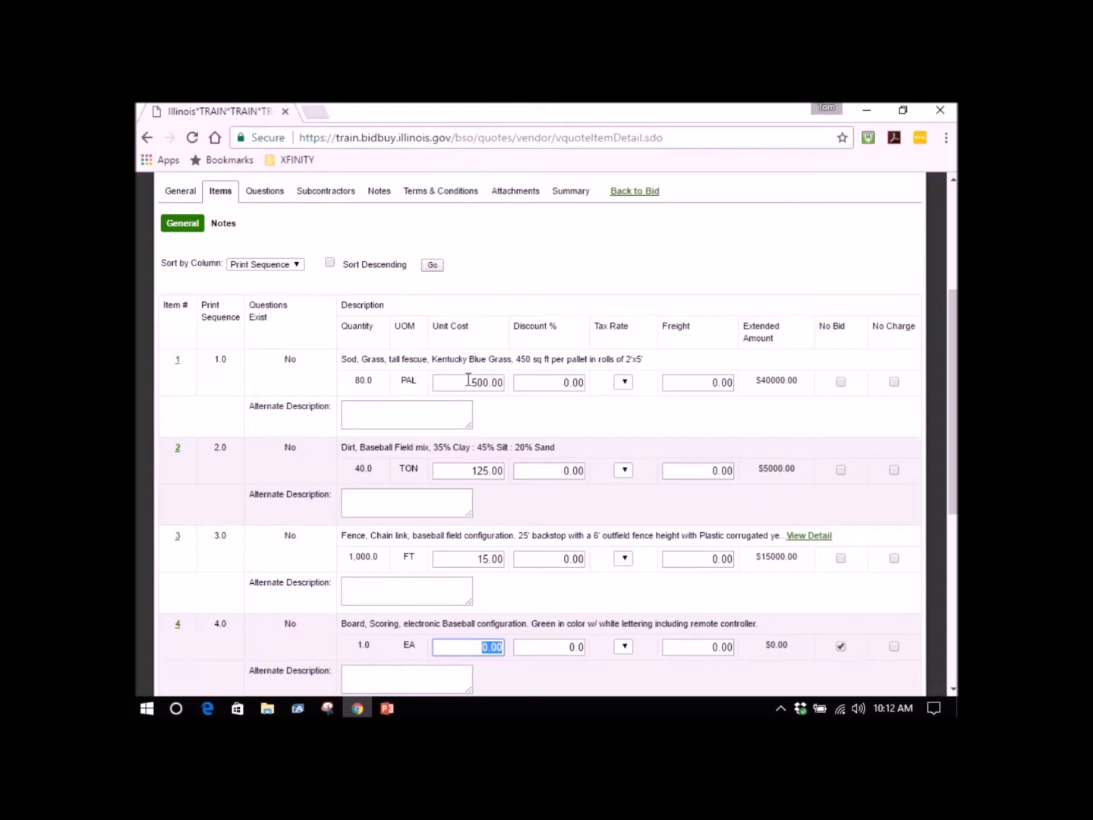
# Set the unit cost of the electronic baseball scoring board, item 4, to 5000.
pyautogui.write('5000')
pyautogui.press('Tab')
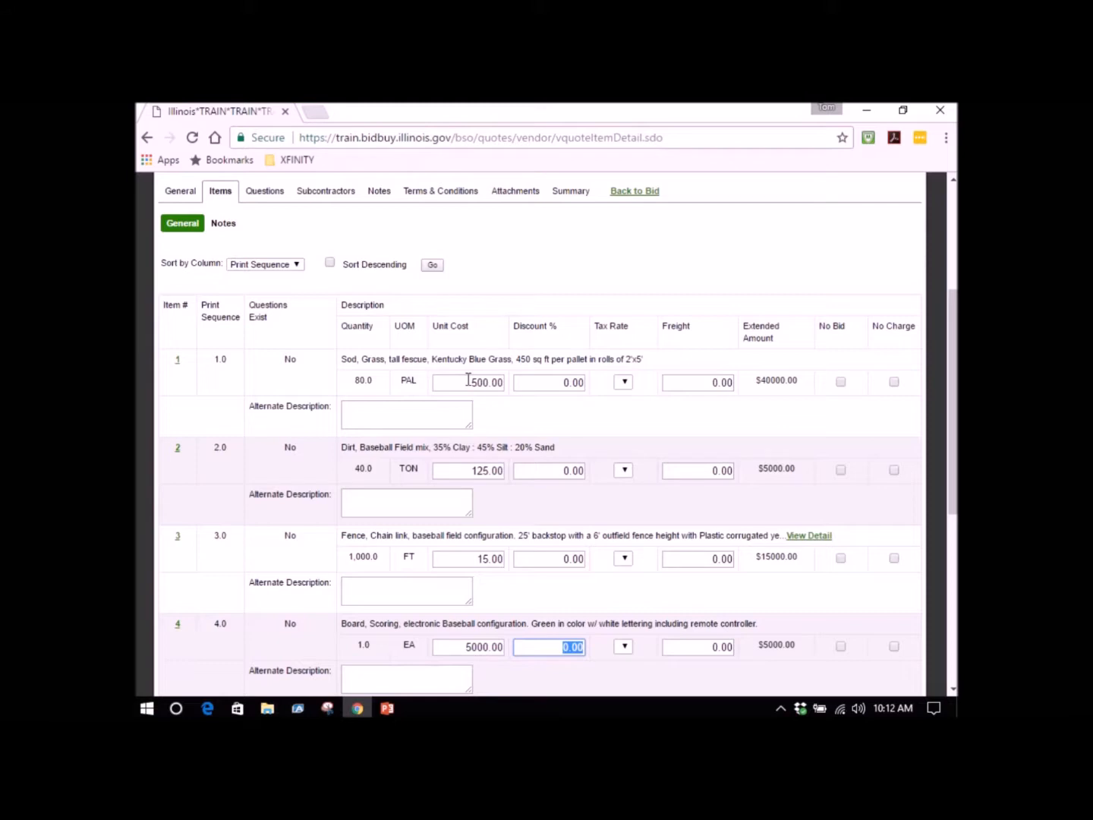
pyautogui.press('Tab')
pyautogui.press('Tab')
pyautogui.press('Tab')
pyautogui.press('Tab')
pyautogui.press('Tab')
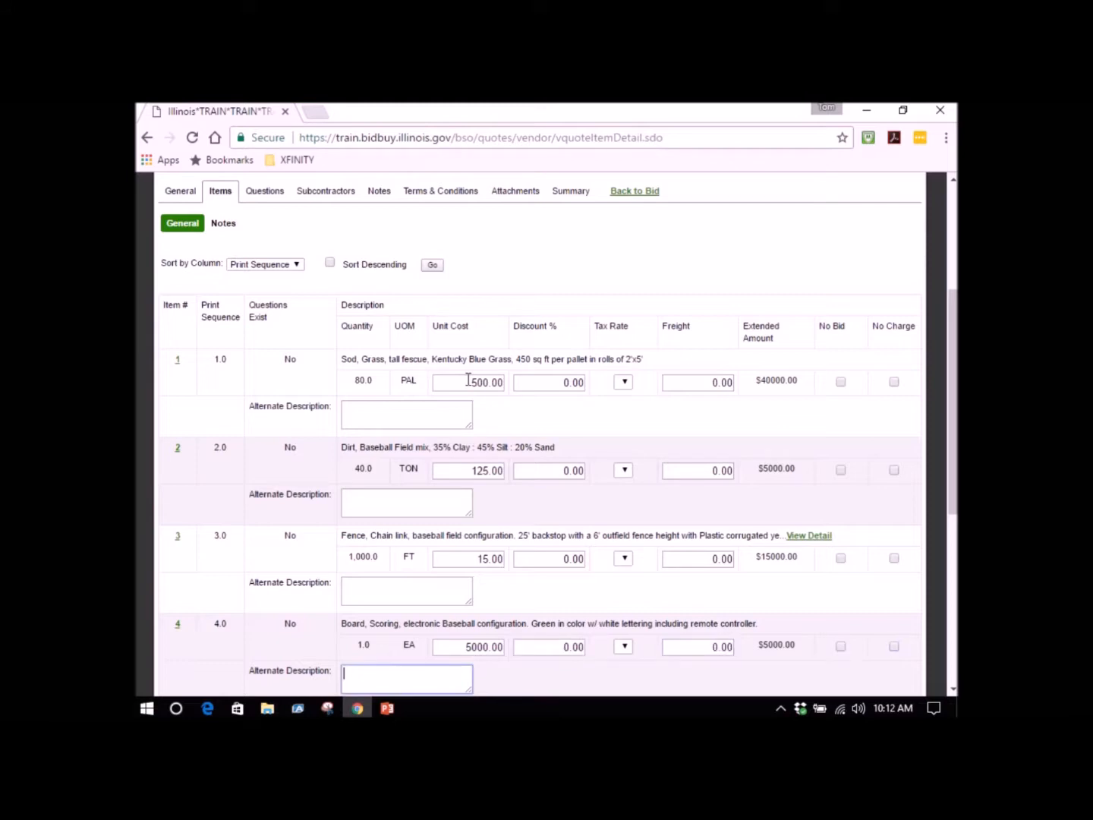
pyautogui.press('Tab')
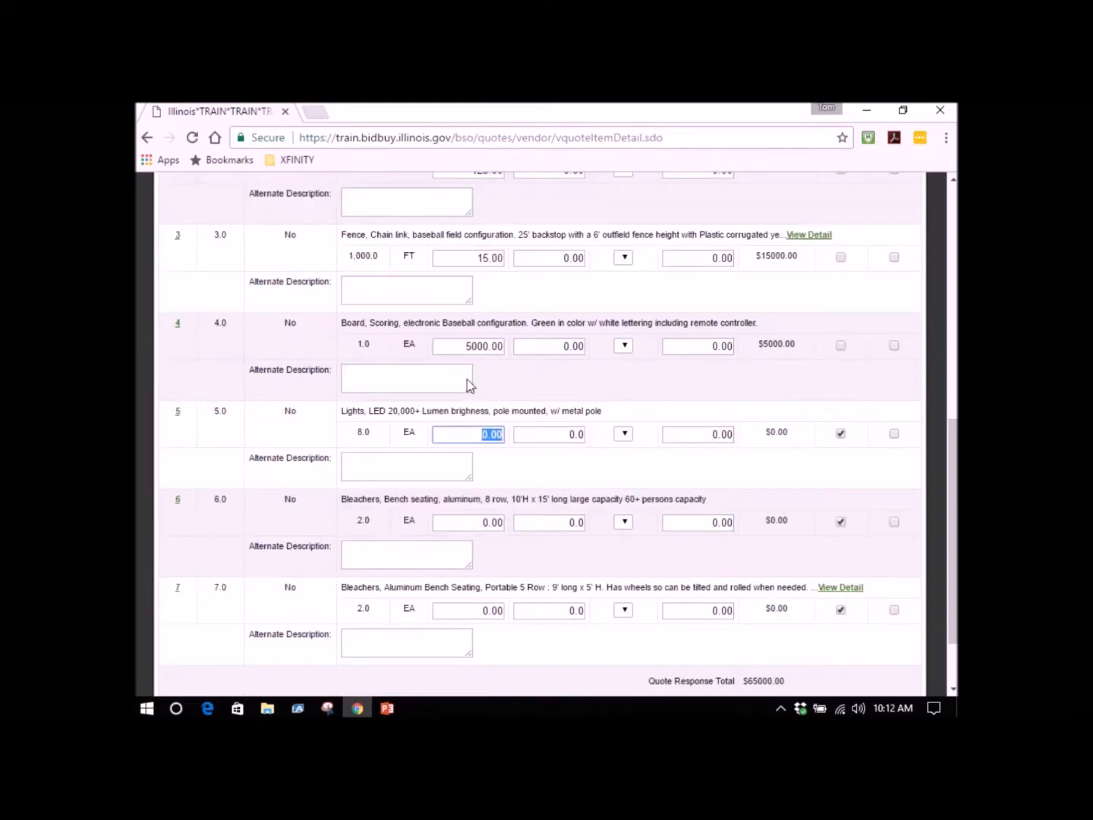
# Set the unit cost of the LED lights to 3000 and of the 8-row aluminum bleachers to 6000.
pyautogui.write('3000')
pyautogui.press('Tab')
pyautogui.press('Tab')
pyautogui.press('Tab')
pyautogui.press('Tab')
pyautogui.press('Tab')
pyautogui.press('Tab')
pyautogui.press('Tab')
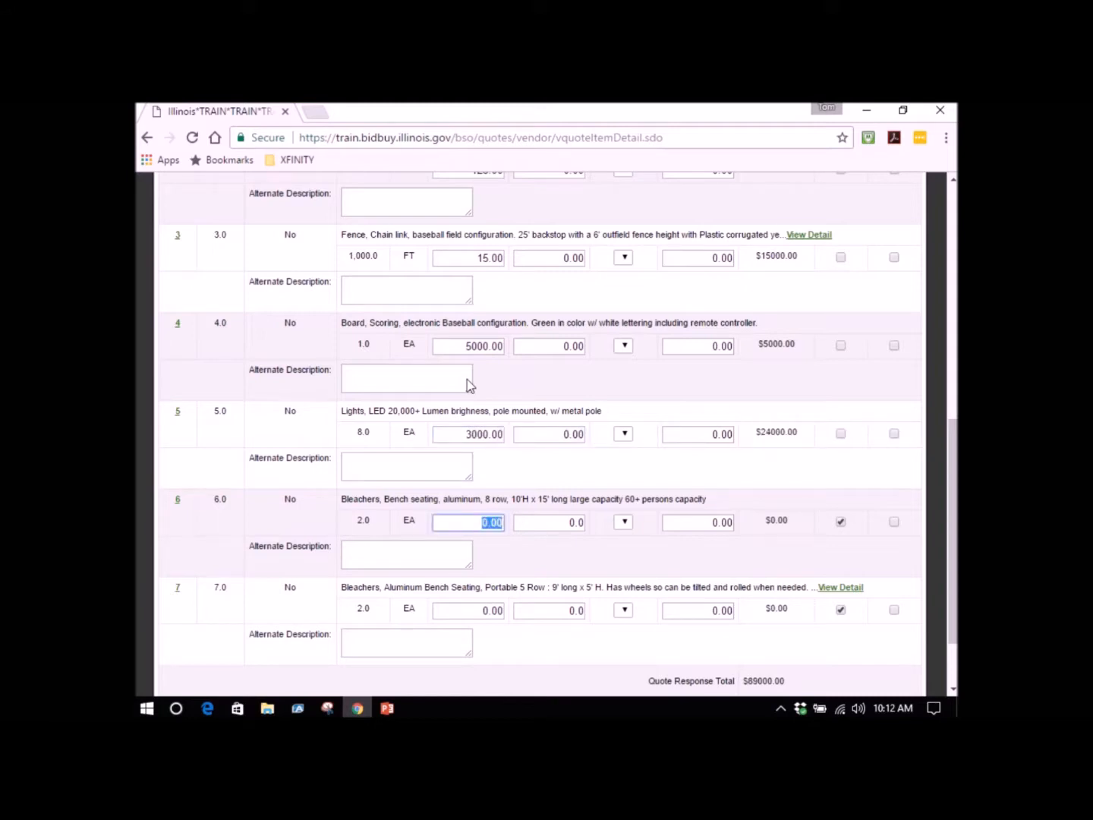
pyautogui.write('6000')
pyautogui.press('Tab')
pyautogui.press('Tab')
pyautogui.press('Tab')
pyautogui.press('Tab')
pyautogui.press('Tab')
pyautogui.press('Tab')
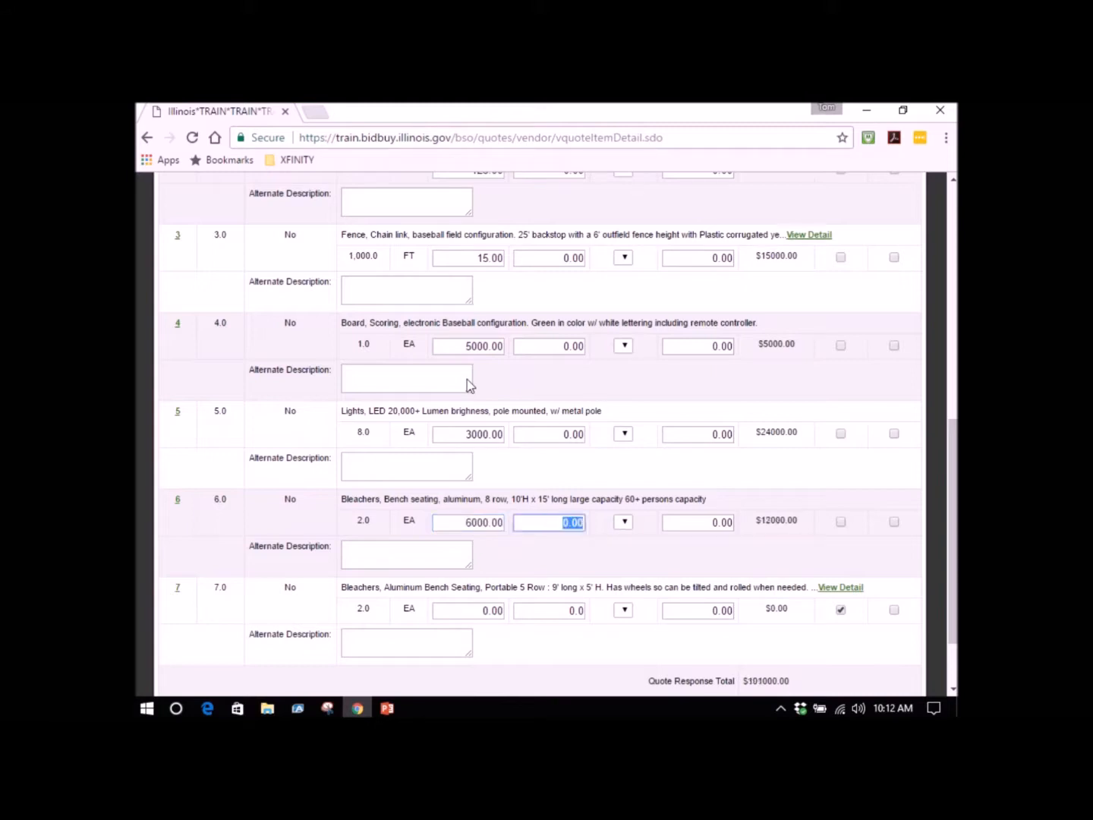
pyautogui.press('Tab')
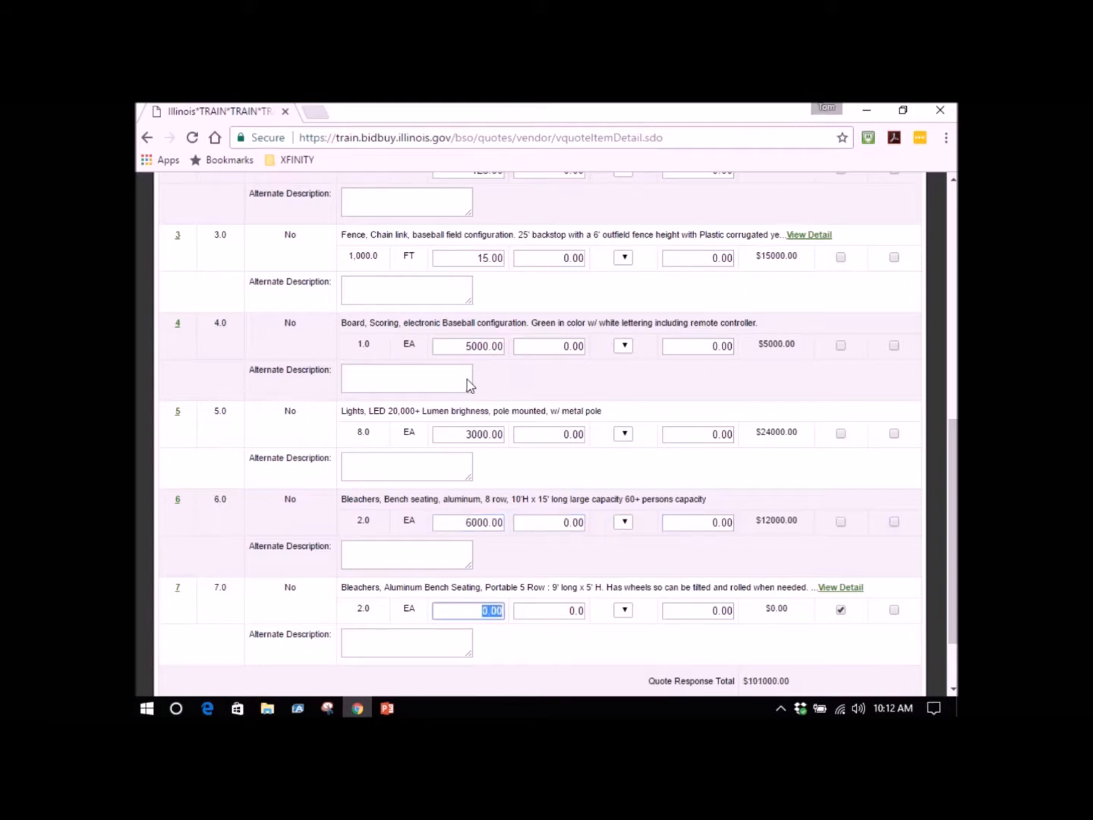
# Set the unit cost of the portable 5-row bleachers to 800 and save the quote's item pricing.
pyautogui.write('80')
pyautogui.press('Tab')
pyautogui.press('Tab')
pyautogui.press('Tab')
pyautogui.press('Tab')
pyautogui.press('Tab')
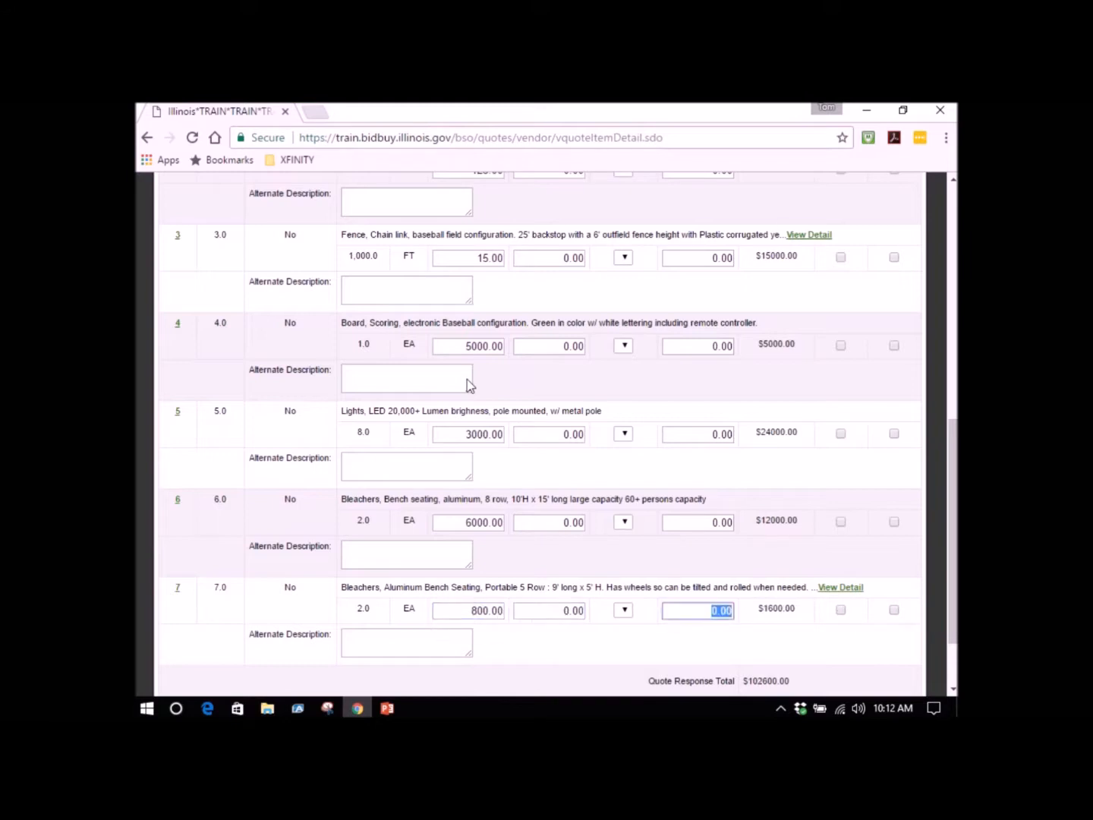
pyautogui.press('Tab')
pyautogui.press('Tab')
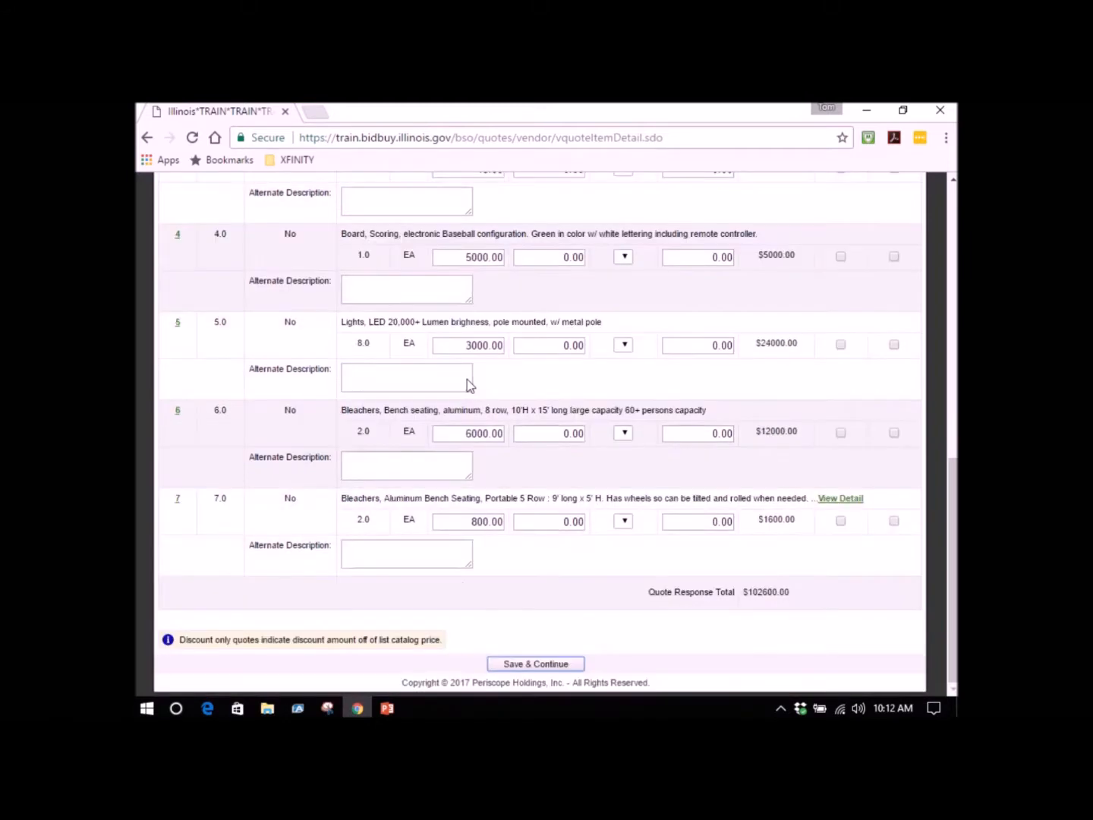
pyautogui.press('Return')
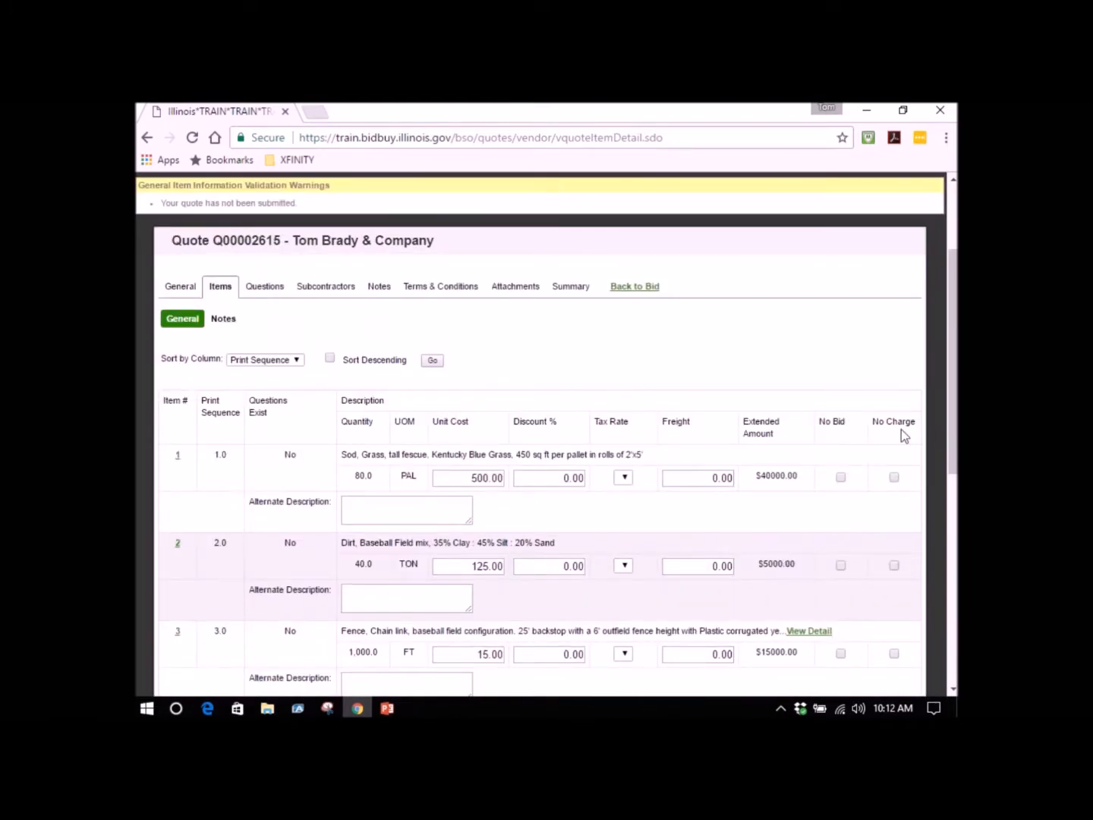
pyautogui.scroll(-1, 599, 513)
pyautogui.scroll(-5, 593, 502)
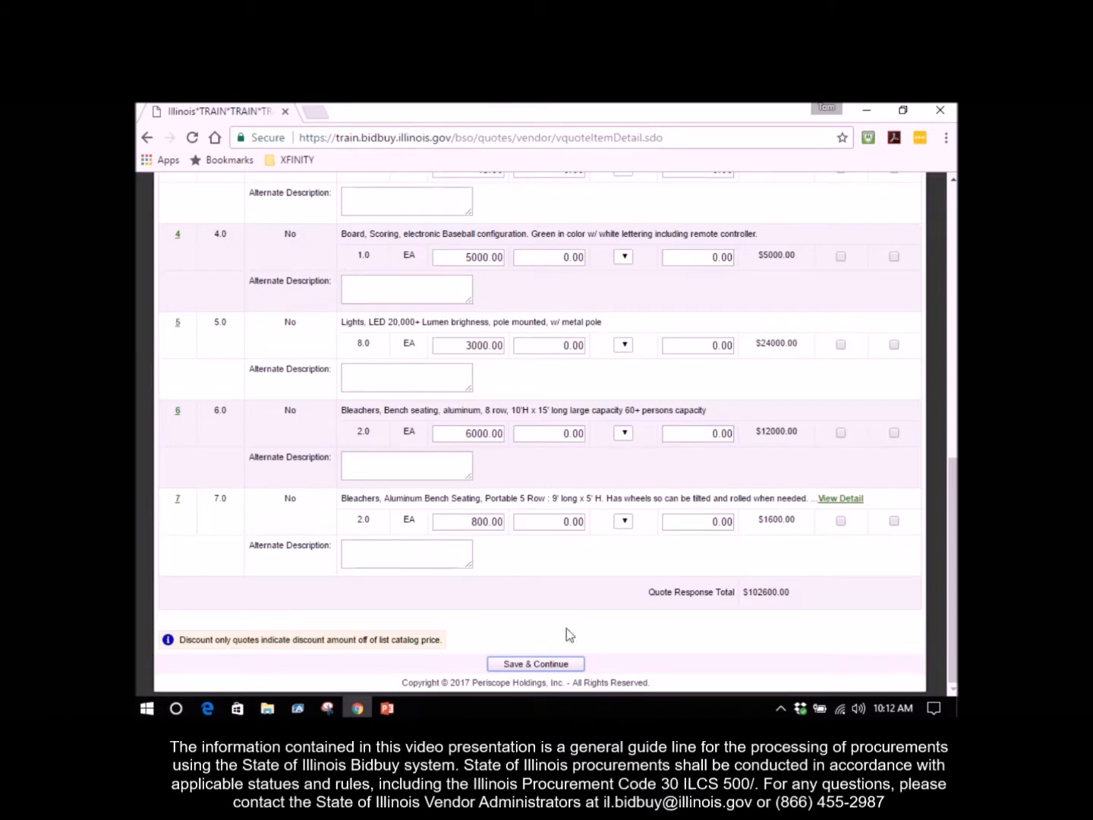
pyautogui.click(531, 666)
# Review the quote's required question and its subcontractors section.
pyautogui.click(271, 433)
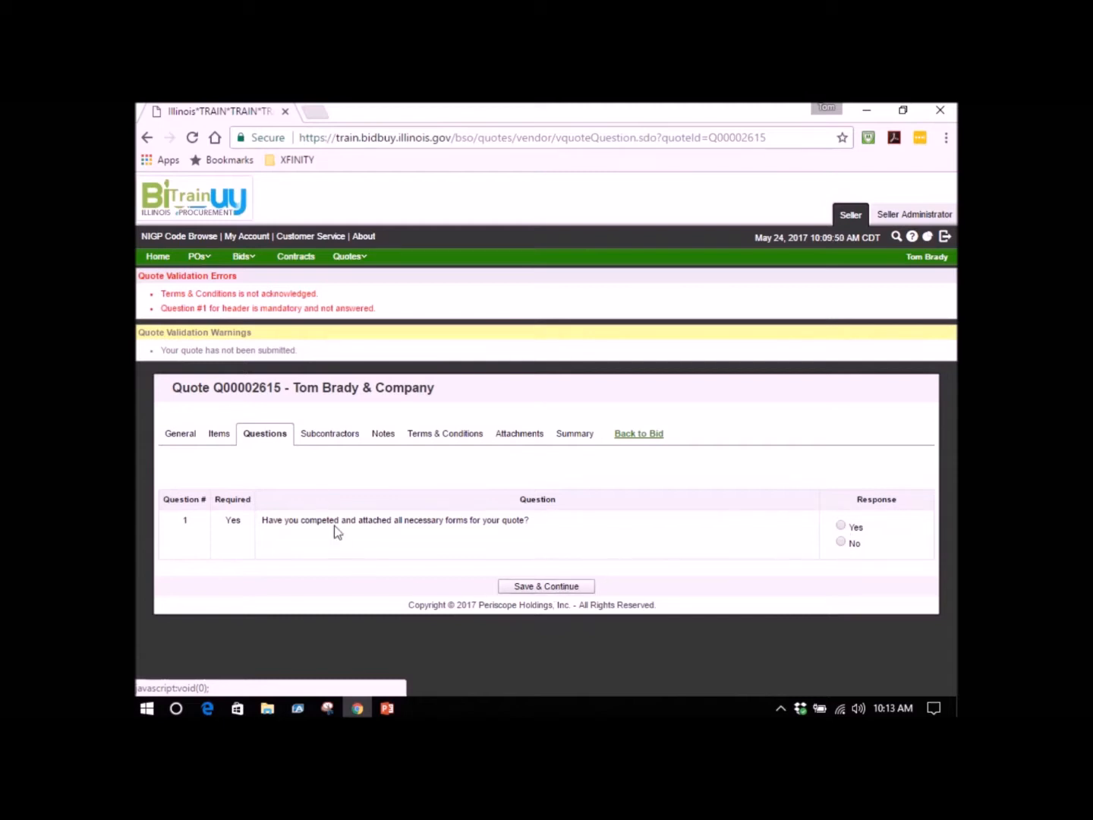
pyautogui.click(312, 442)
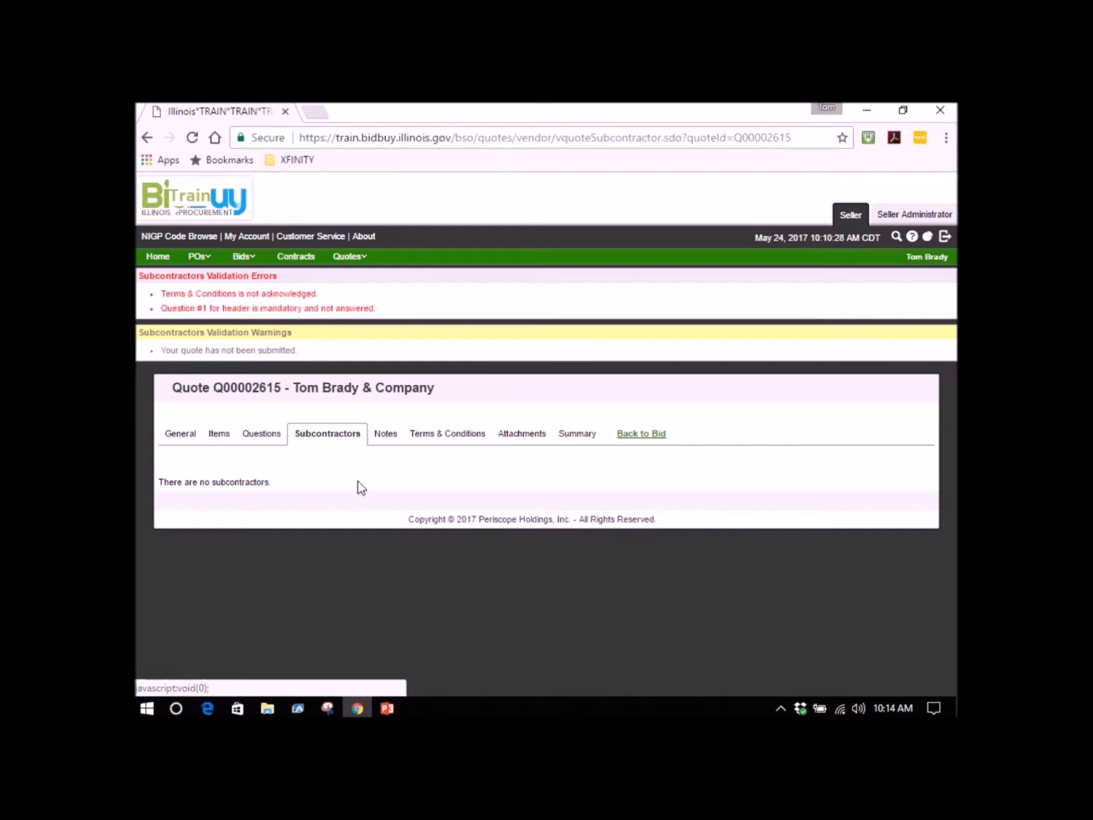
# Add a quote note reading "This note is not viewable by the state of IL".
pyautogui.click(385, 438)
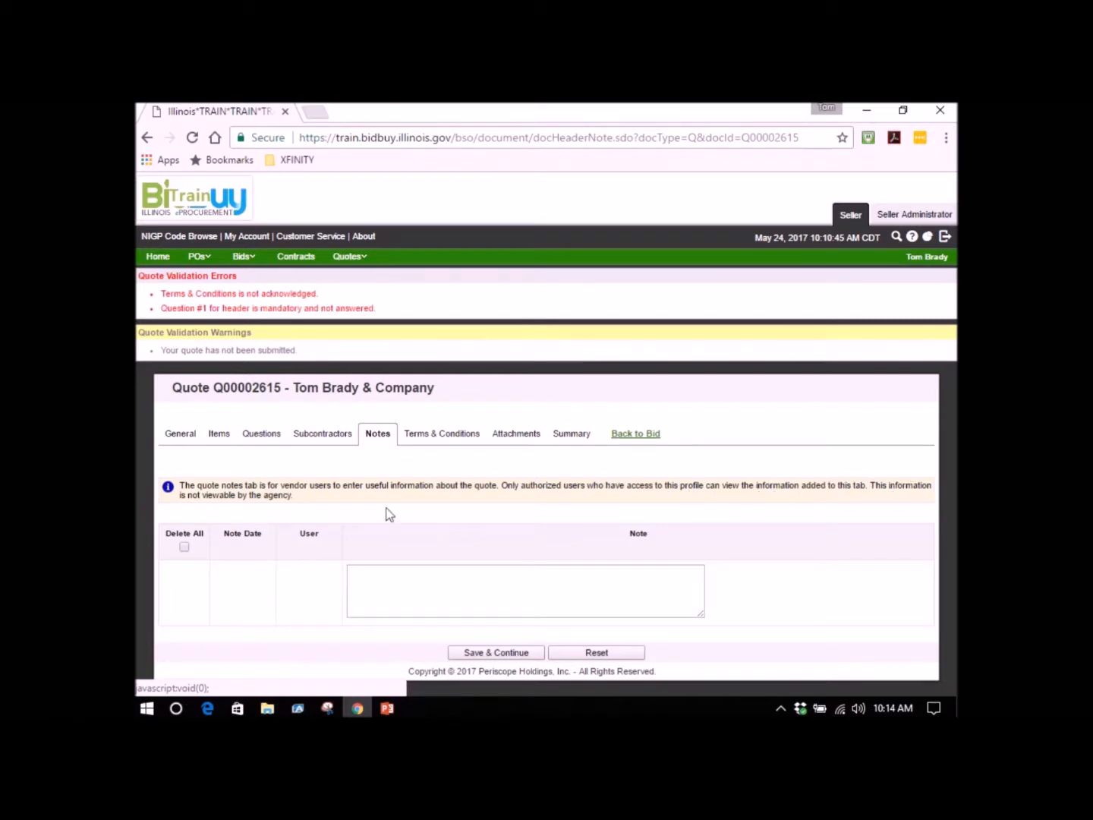
pyautogui.click(367, 571)
pyautogui.write('This ')
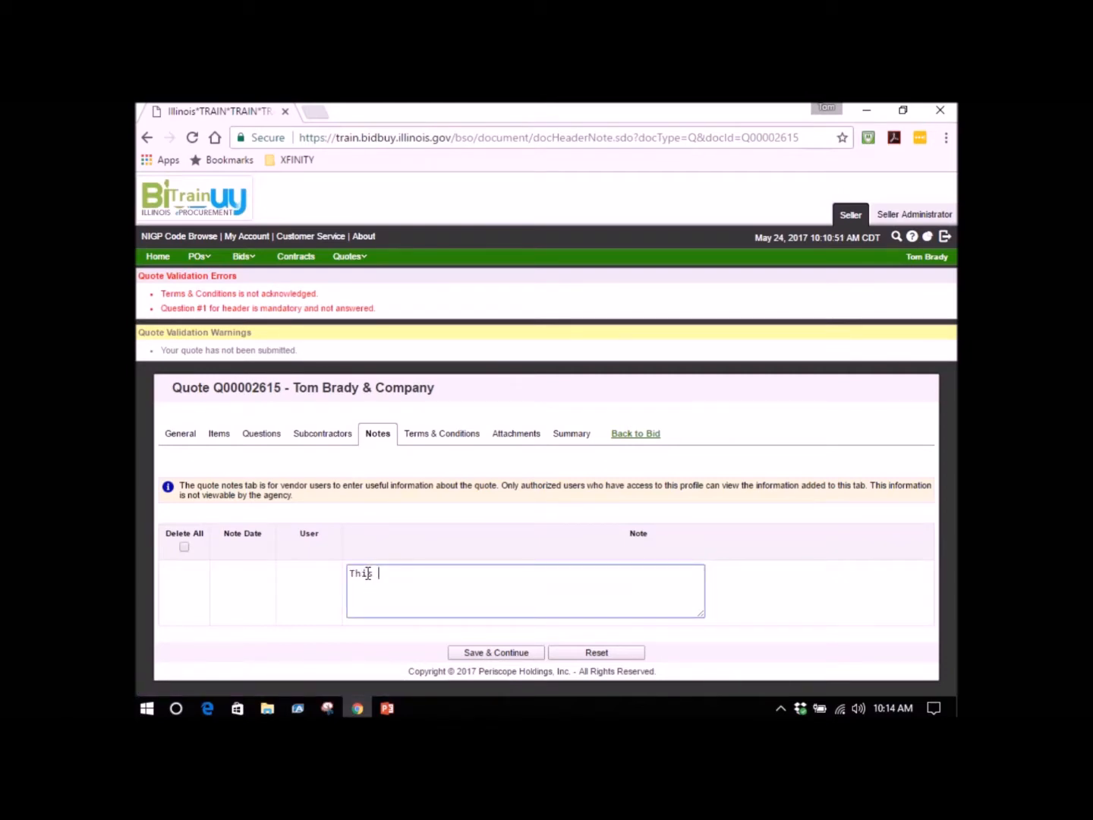
pyautogui.write('note is not vie')
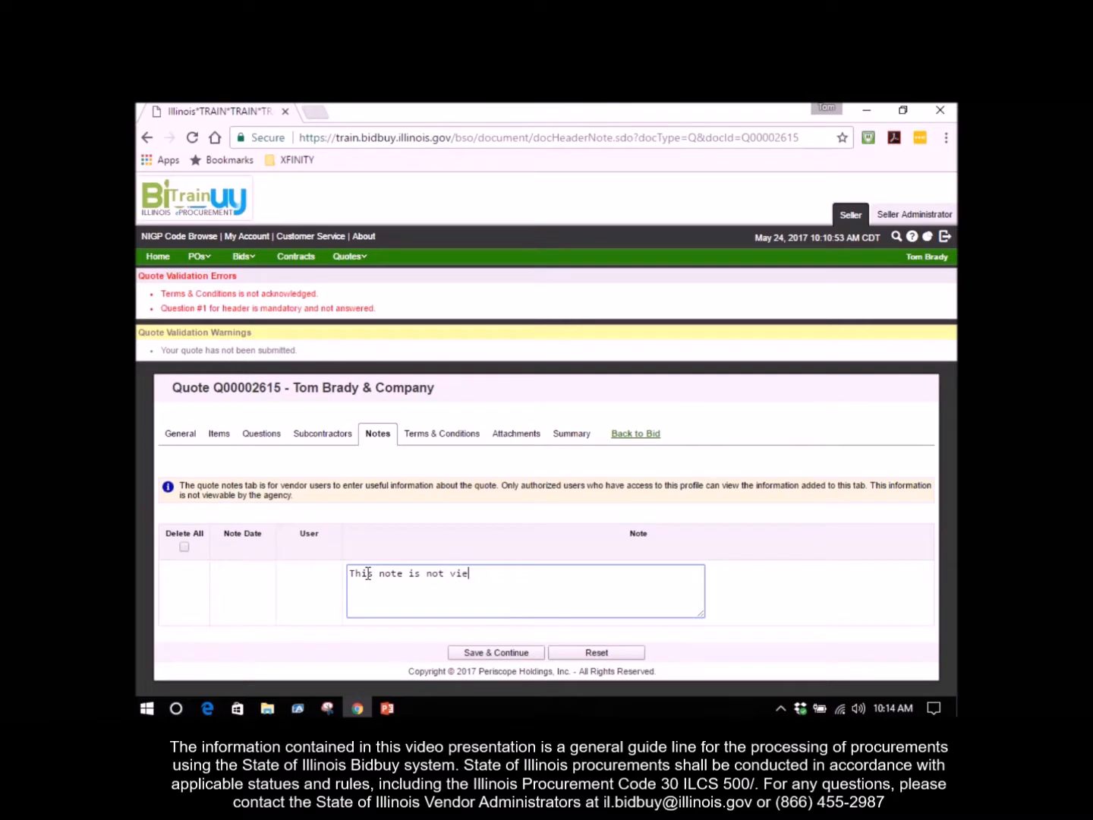
pyautogui.write('wable by the state of IL')
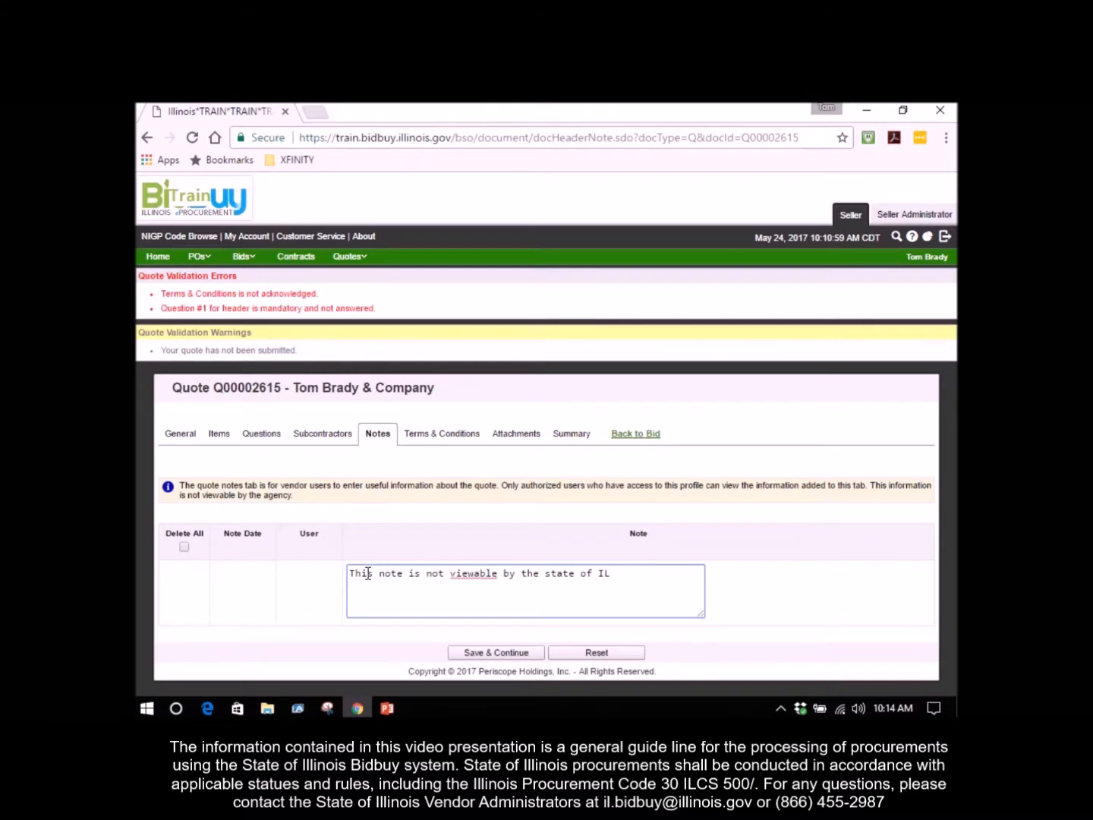
# Change the note to read "This note is not veiwable by the State of IL" and save it.
pyautogui.press('Left')
pyautogui.press('Left')
pyautogui.press('Left')
pyautogui.press('Left')
pyautogui.press('Left')
pyautogui.press('Left')
pyautogui.press('Left')
pyautogui.press('Left')
pyautogui.press('Left')
pyautogui.press('Left')
pyautogui.press('BackSpace')
pyautogui.write('S')
pyautogui.press('Left')
pyautogui.press('Left')
pyautogui.press('Left')
pyautogui.press('Left')
pyautogui.press('Left')
pyautogui.press('Left')
pyautogui.press('Left')
pyautogui.press('Left')
pyautogui.press('Left')
pyautogui.press('Left')
pyautogui.press('Left')
pyautogui.press('Left')
pyautogui.press('Left')
pyautogui.press('Left')
pyautogui.press('Left')
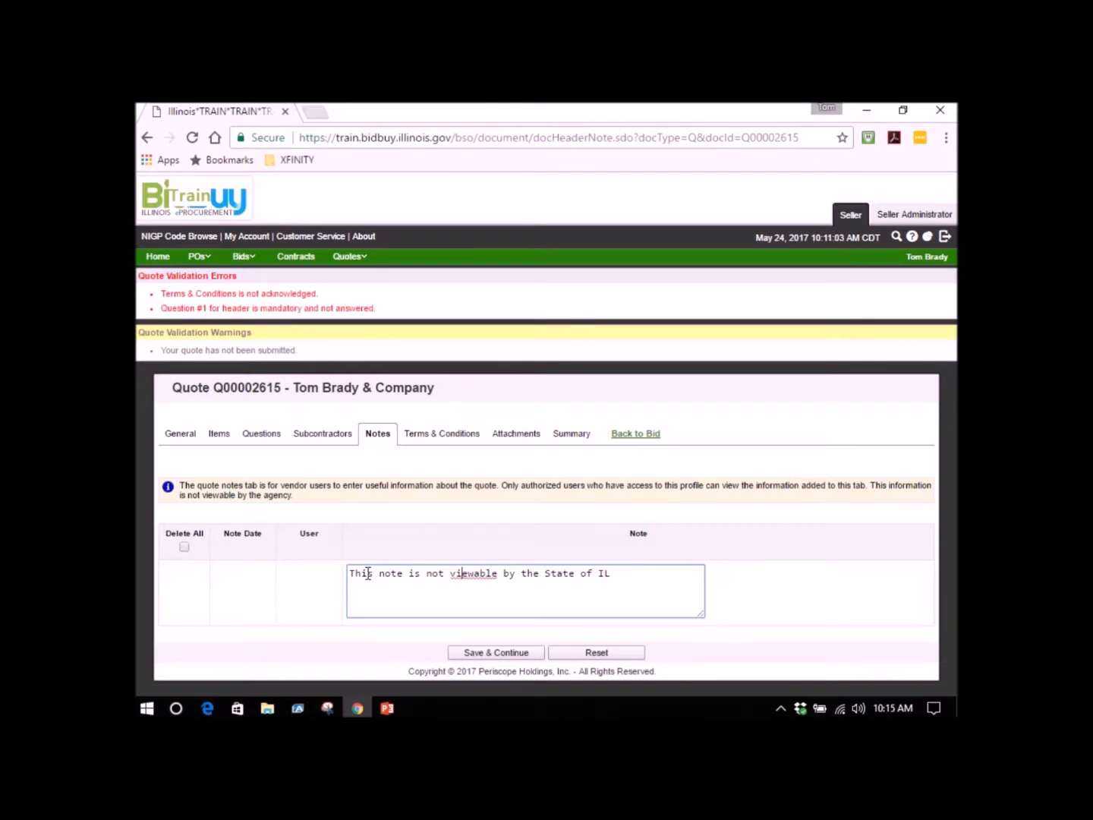
pyautogui.press('BackSpace')
pyautogui.write('i')
pyautogui.click(489, 652)
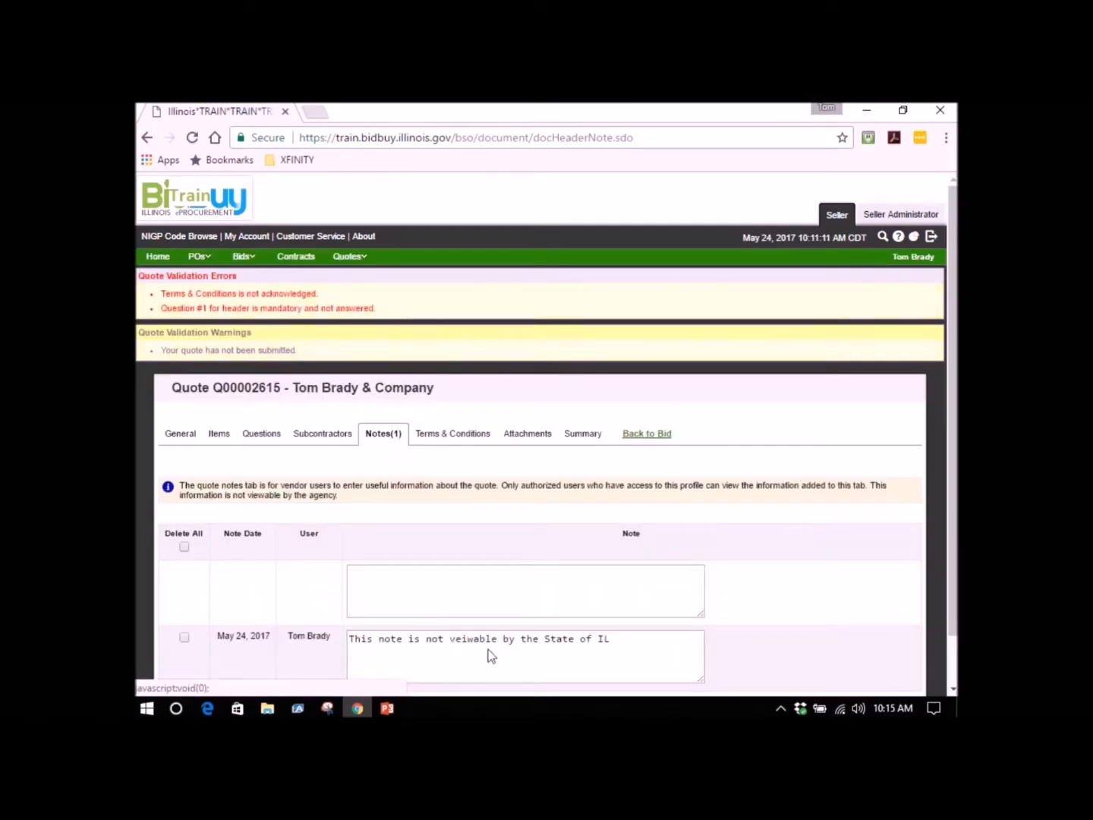
# Go to the quote's terms and conditions, view the attached diagram-little-league-baseball.jpg and close the image.
pyautogui.click(443, 440)
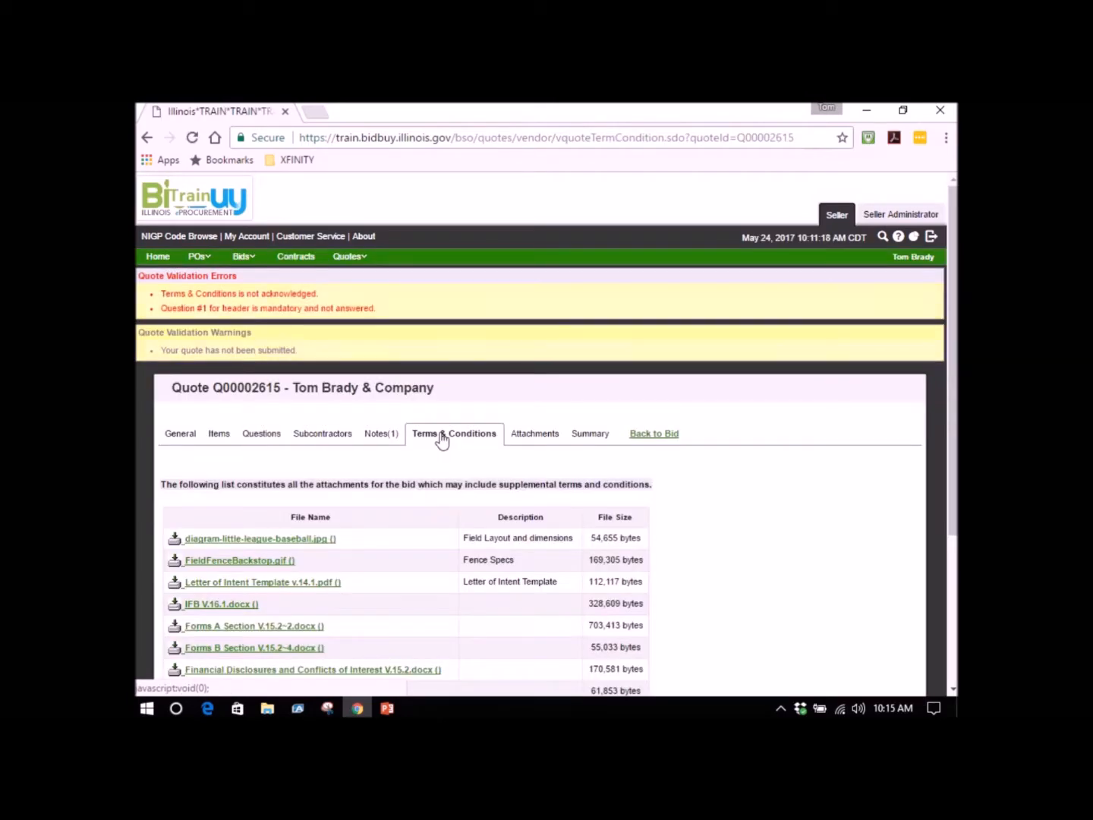
pyautogui.scroll(-2, 442, 440)
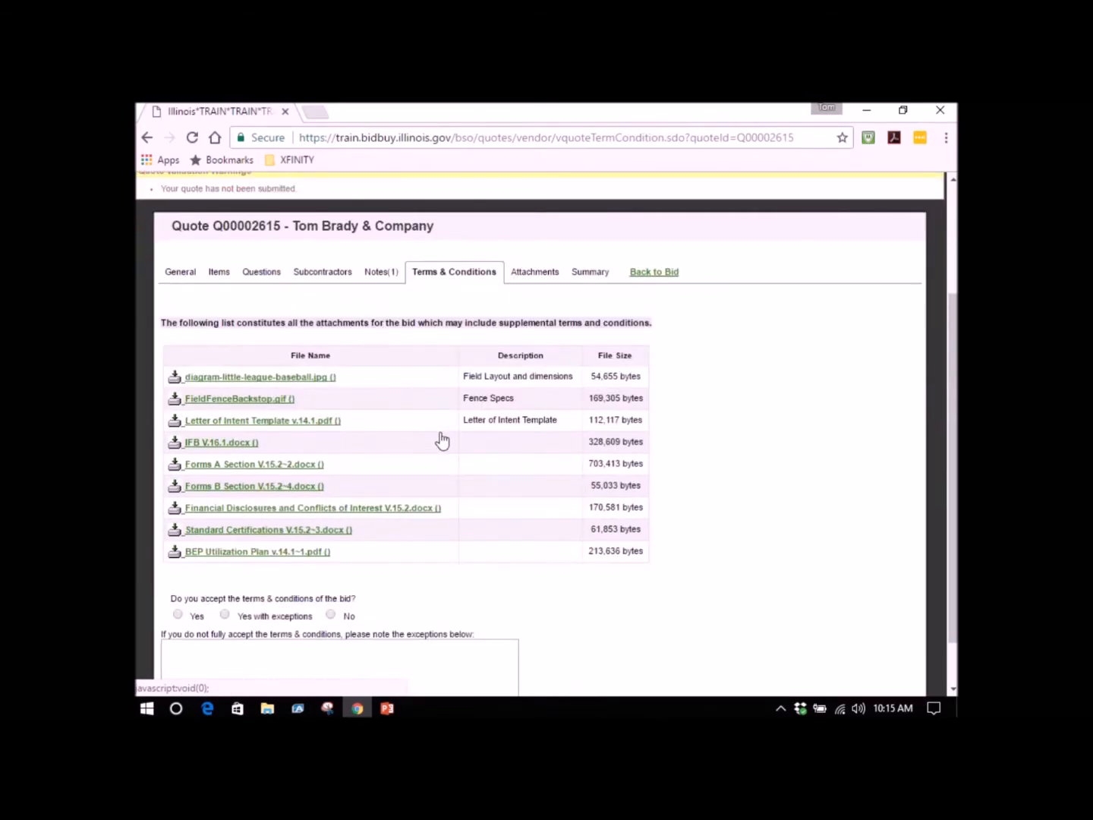
pyautogui.scroll(-1, 442, 440)
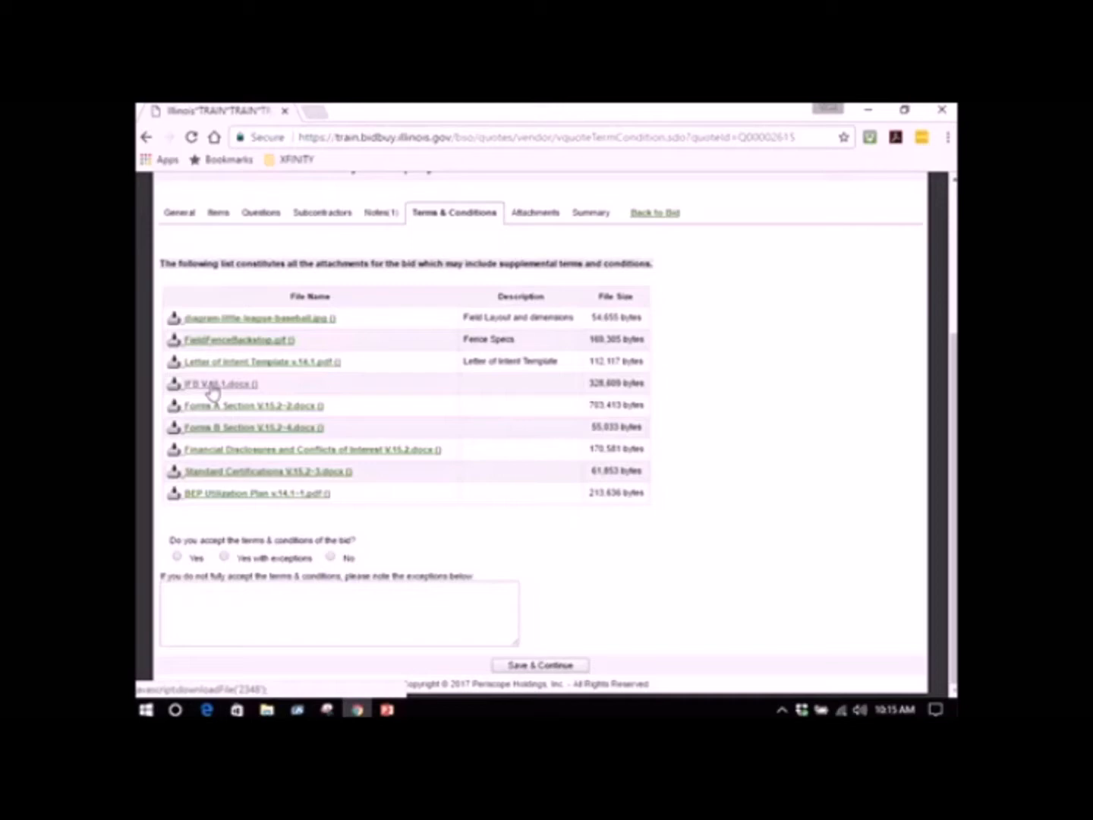
pyautogui.click(273, 322)
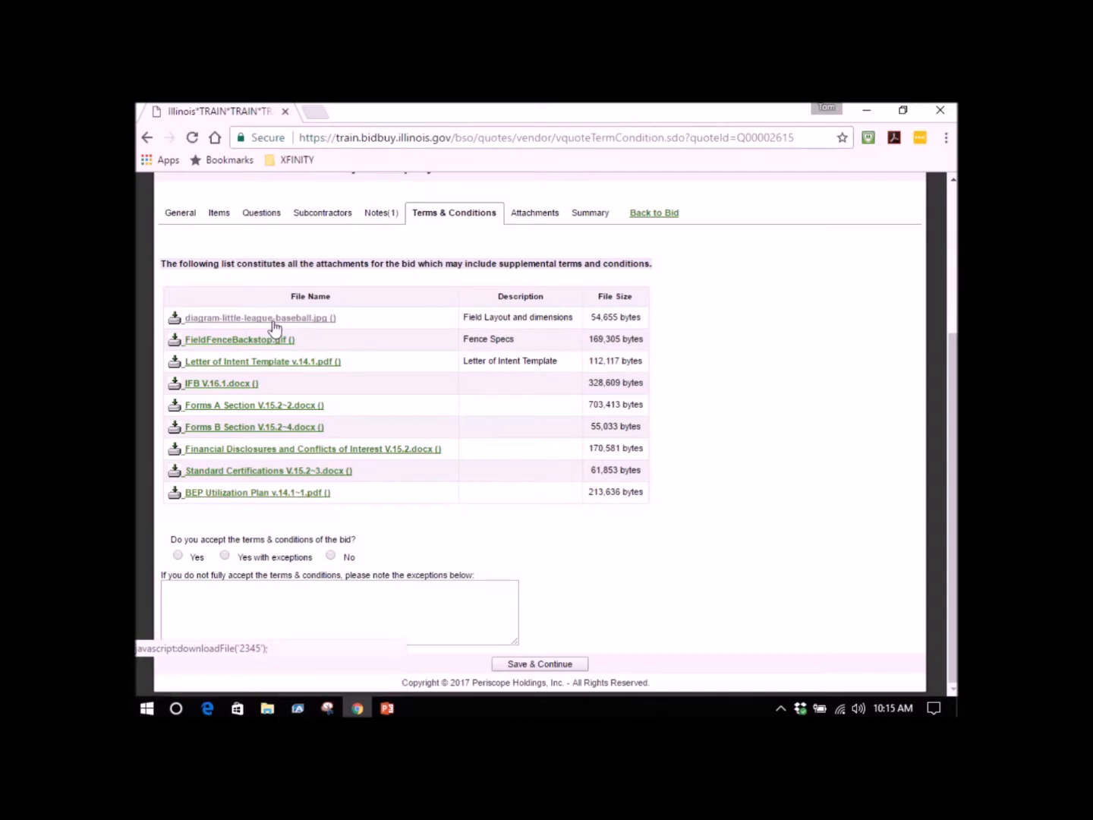
pyautogui.click(207, 677)
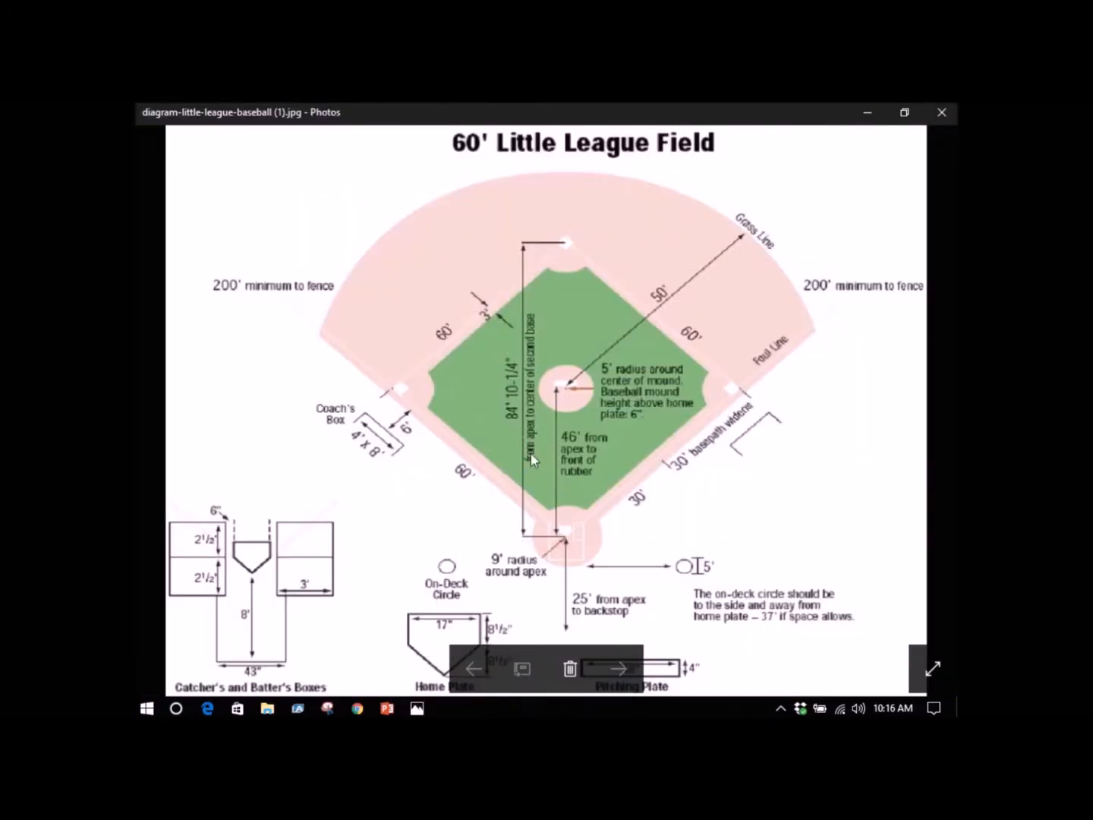
pyautogui.rightClick(410, 706)
pyautogui.click(395, 678)
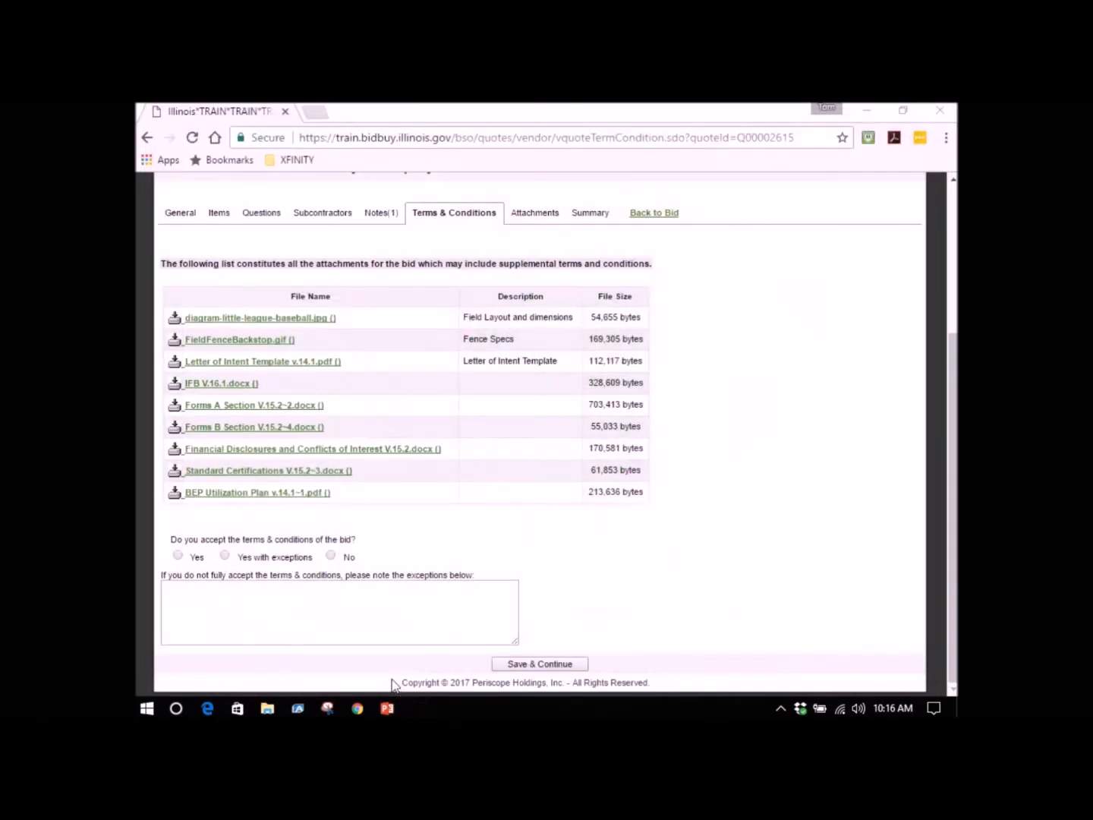
# Download the fence specs file FieldFenceBackstop.gif, view the drawing and close it.
pyautogui.click(238, 343)
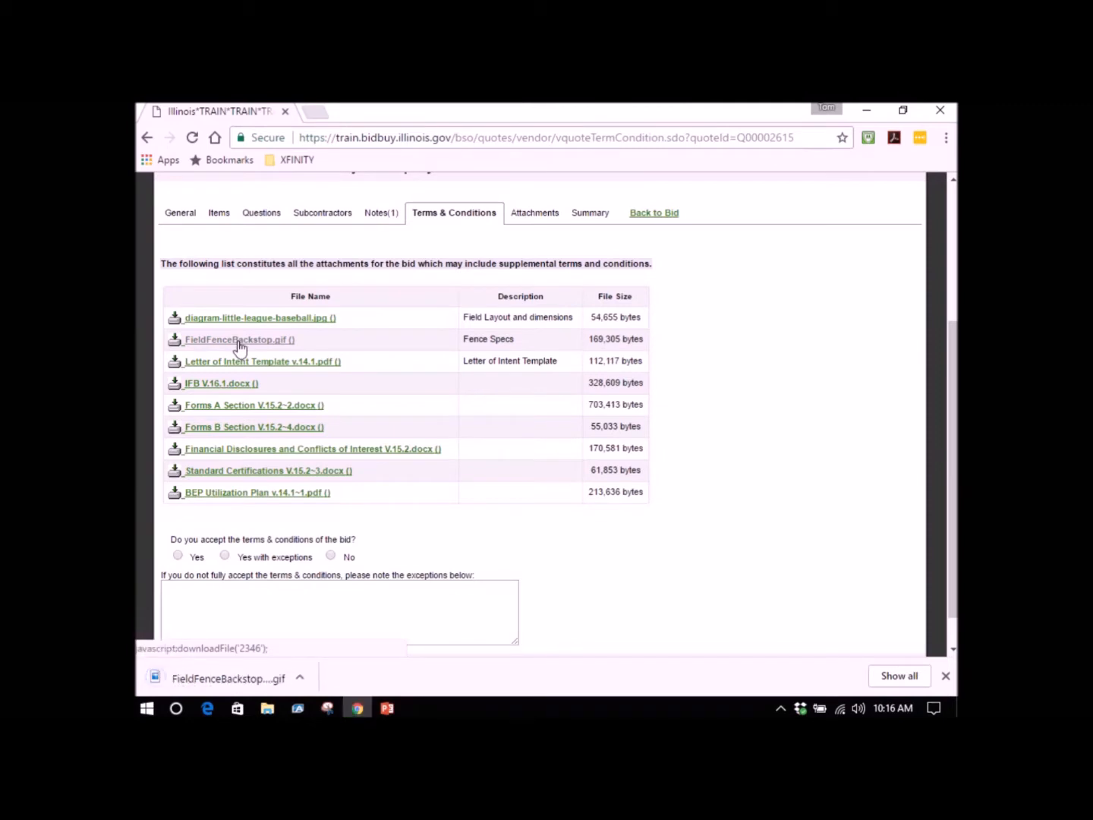
pyautogui.click(197, 678)
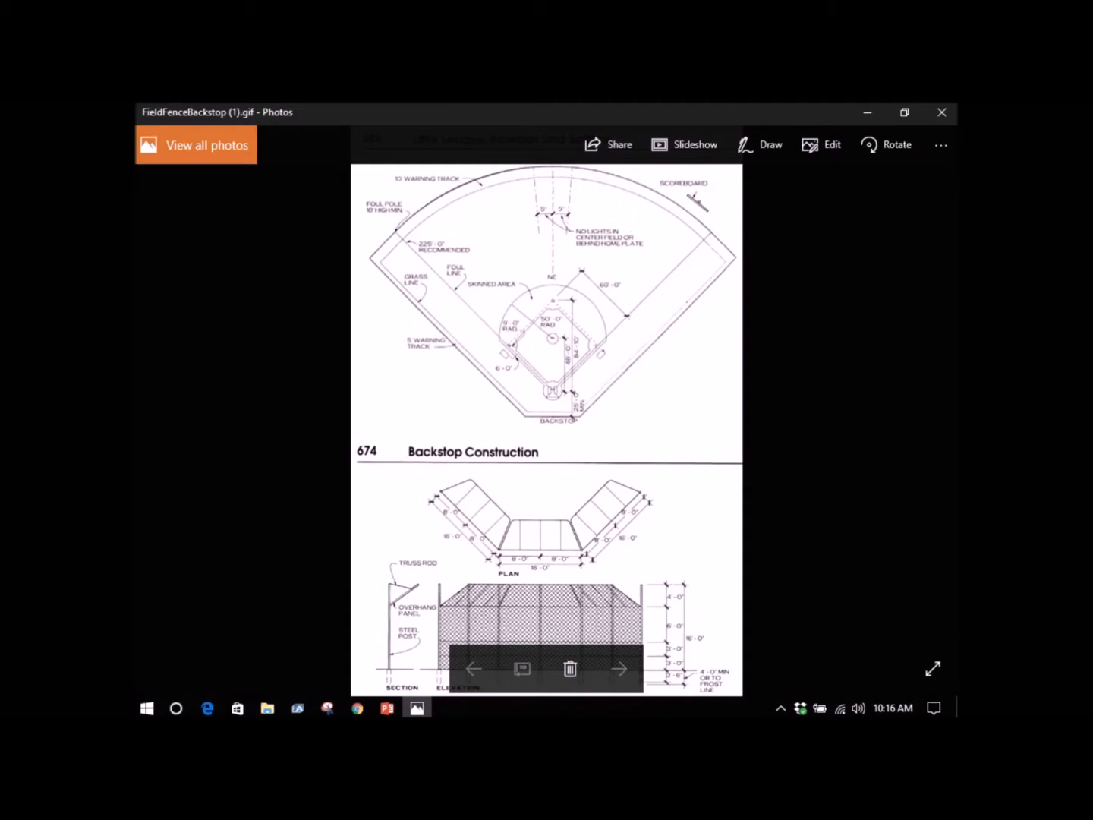
pyautogui.click(941, 111)
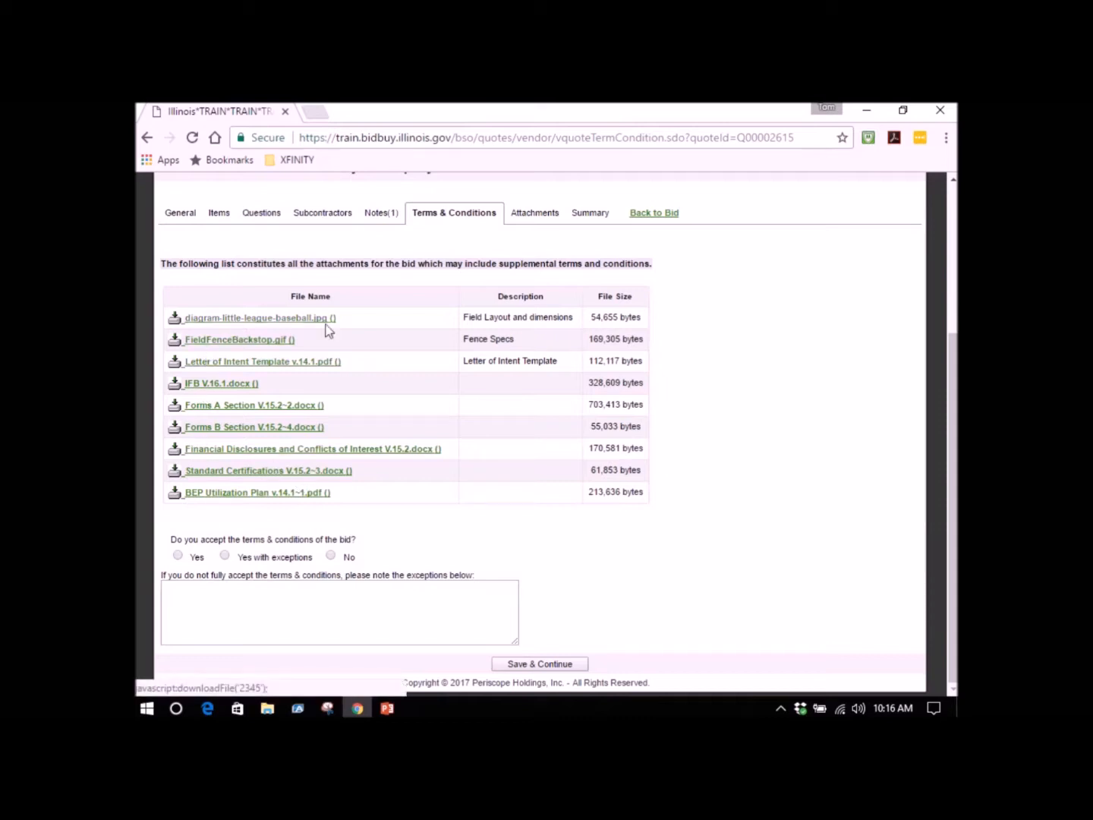
# Download IFB V.16.1.docx, review its invitation for bid through the Forms B and utilization plan links, and close the document.
pyautogui.click(214, 385)
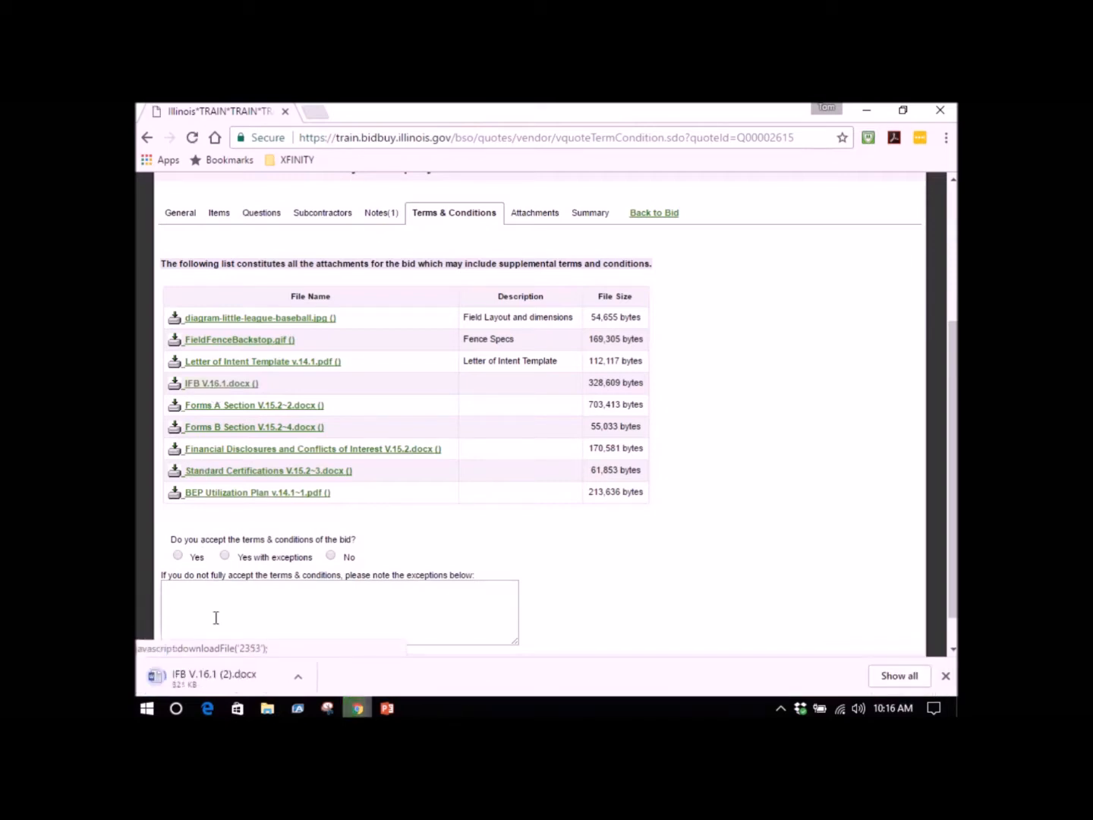
pyautogui.click(214, 677)
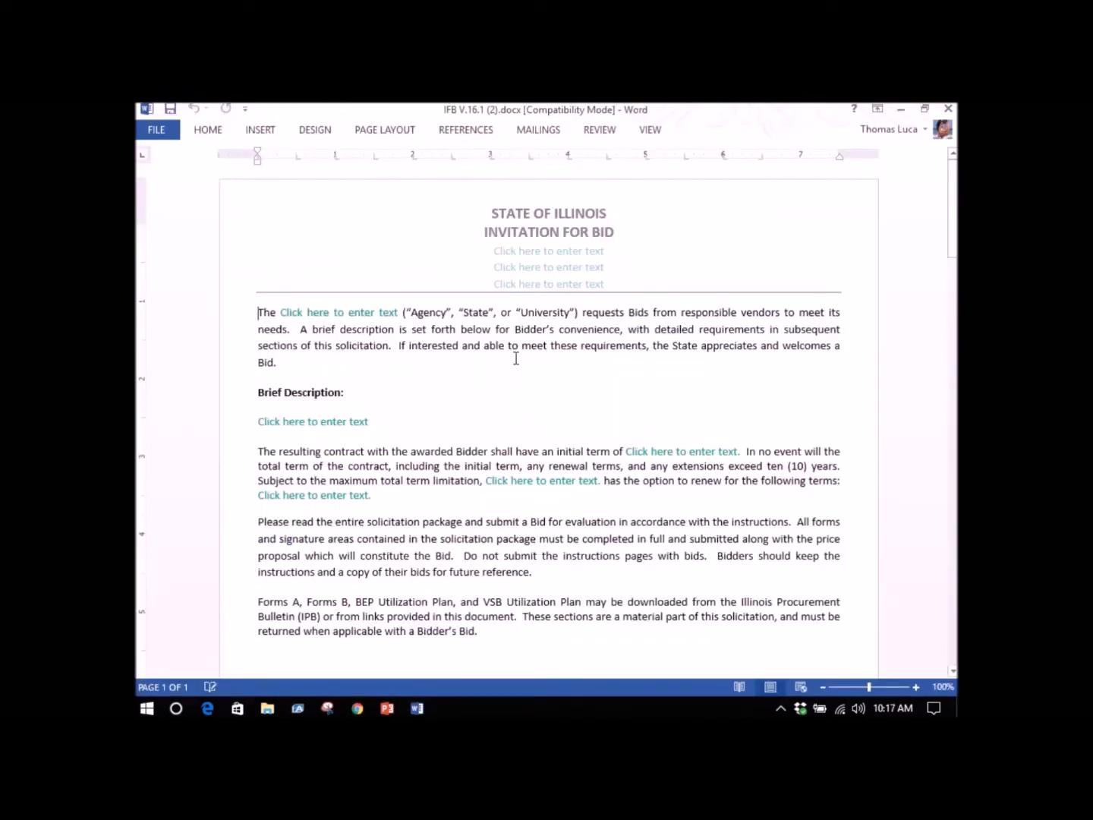
pyautogui.scroll(-3, 516, 362)
pyautogui.scroll(-20, 516, 362)
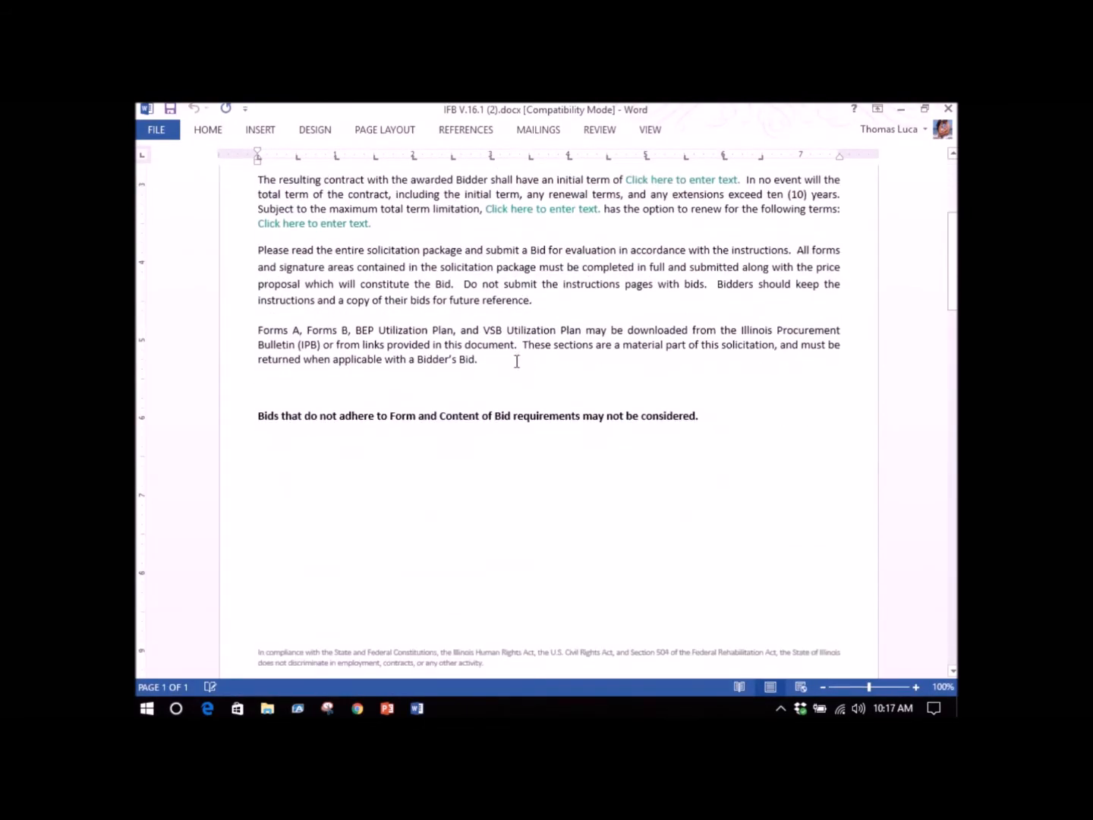
pyautogui.scroll(-20, 518, 378)
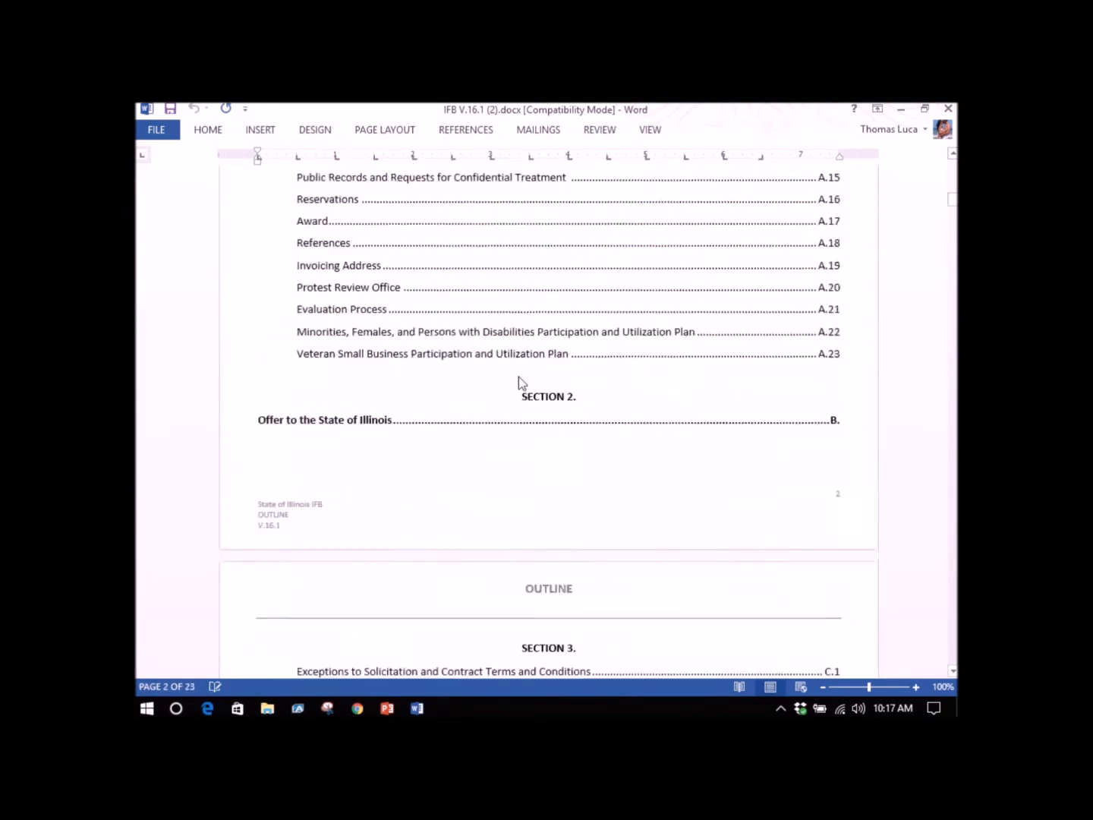
pyautogui.scroll(-15, 521, 377)
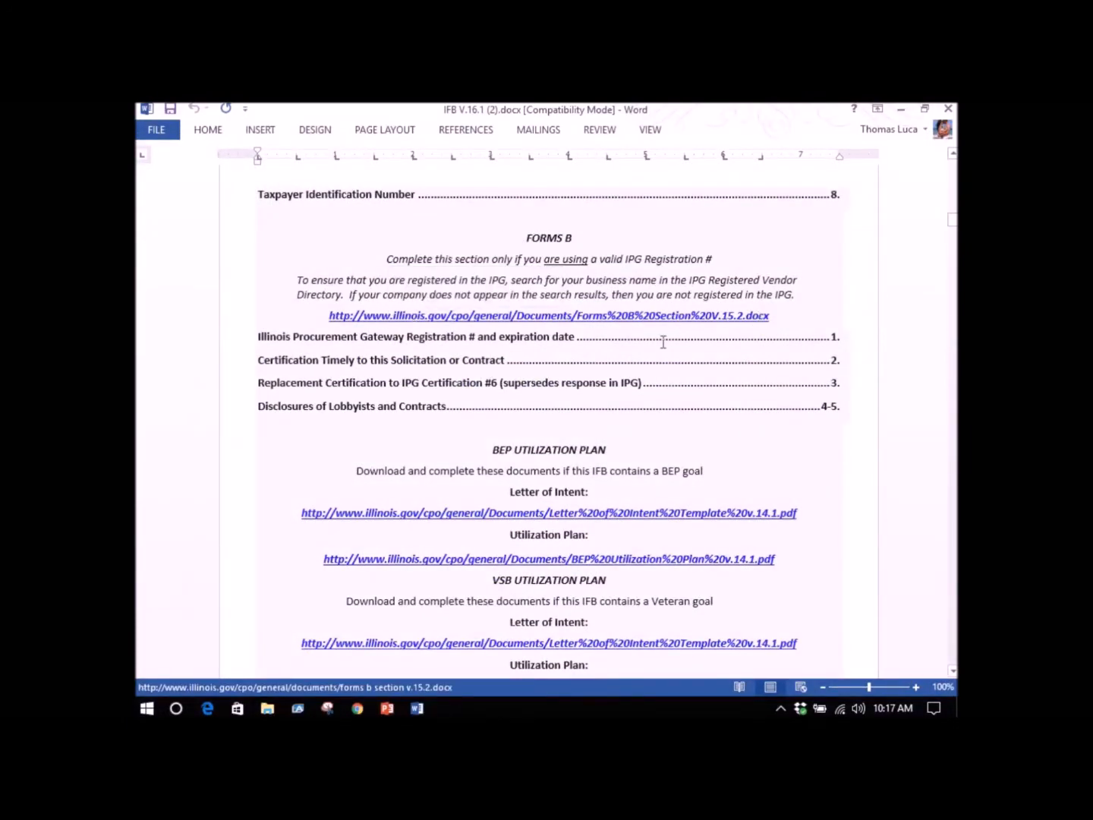
pyautogui.scroll(-3, 556, 368)
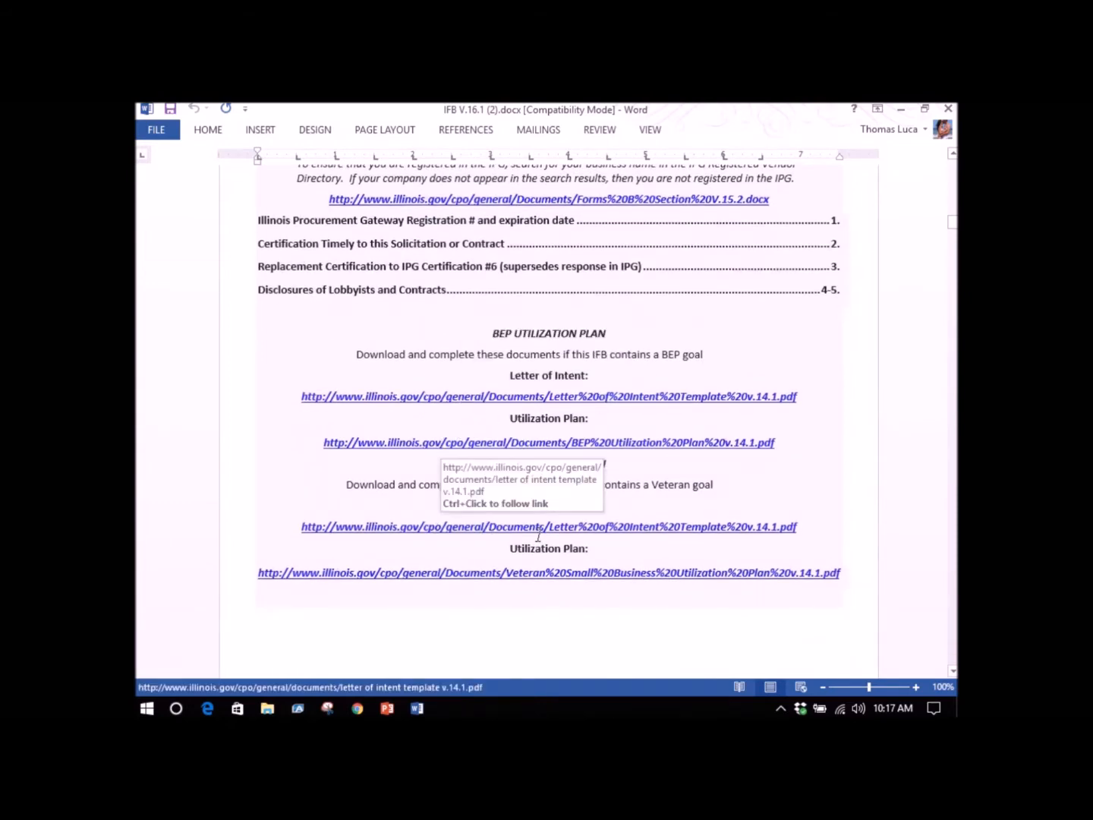
pyautogui.click(948, 109)
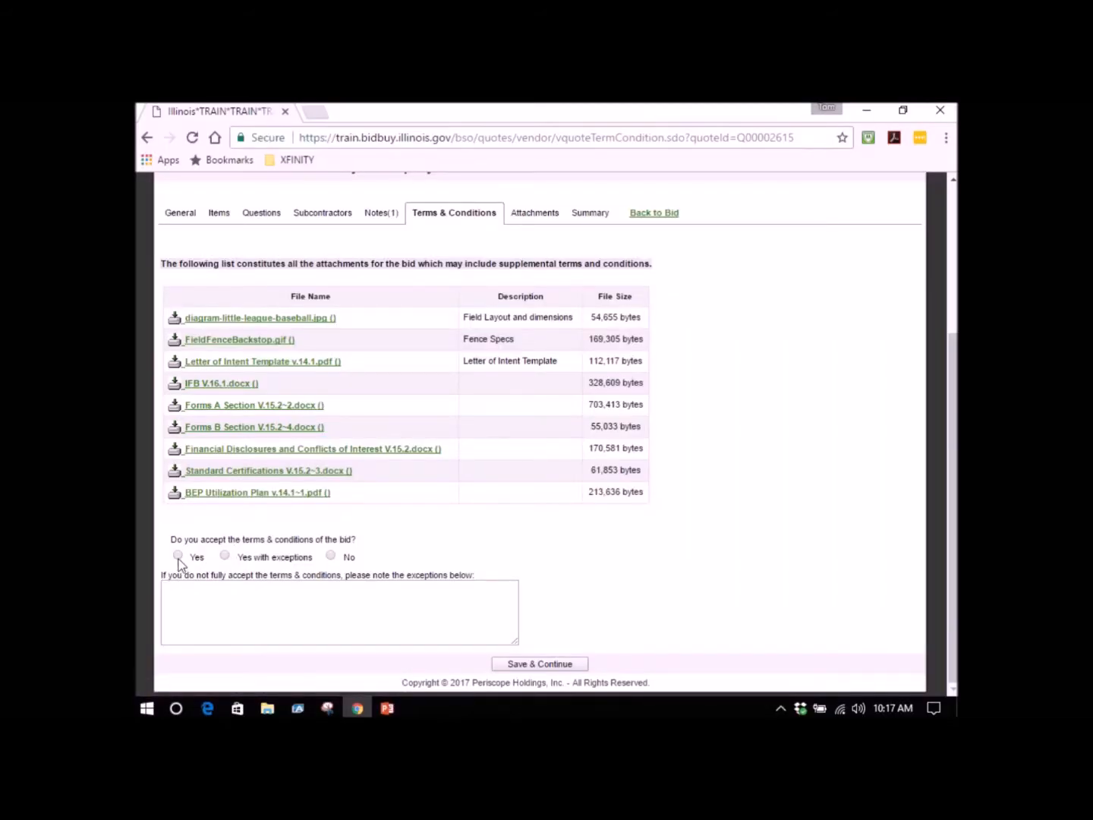
# Accept the terms and conditions of the bid with Yes and save the answer.
pyautogui.click(177, 556)
pyautogui.click(543, 662)
pyautogui.scroll(-2, 516, 461)
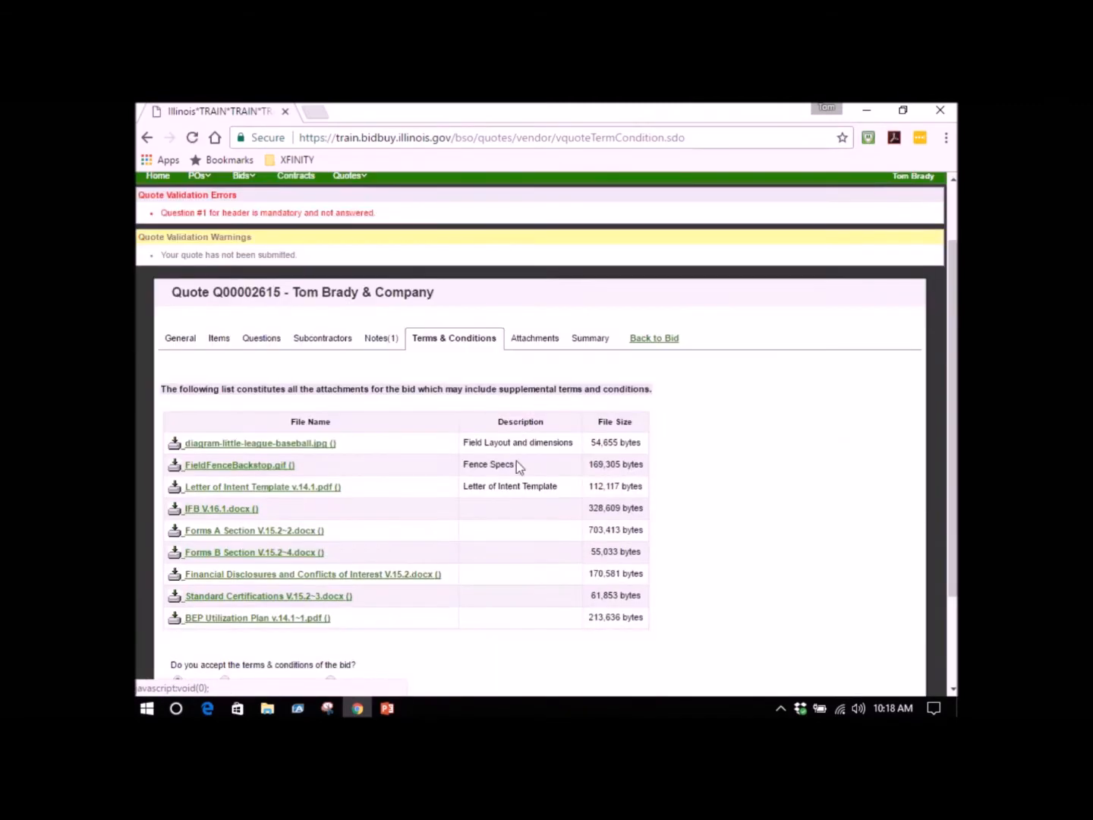
# Go to the quote's attachments and attach the file IFB V.16.1.docx, saving it back to the attachment list.
pyautogui.click(535, 338)
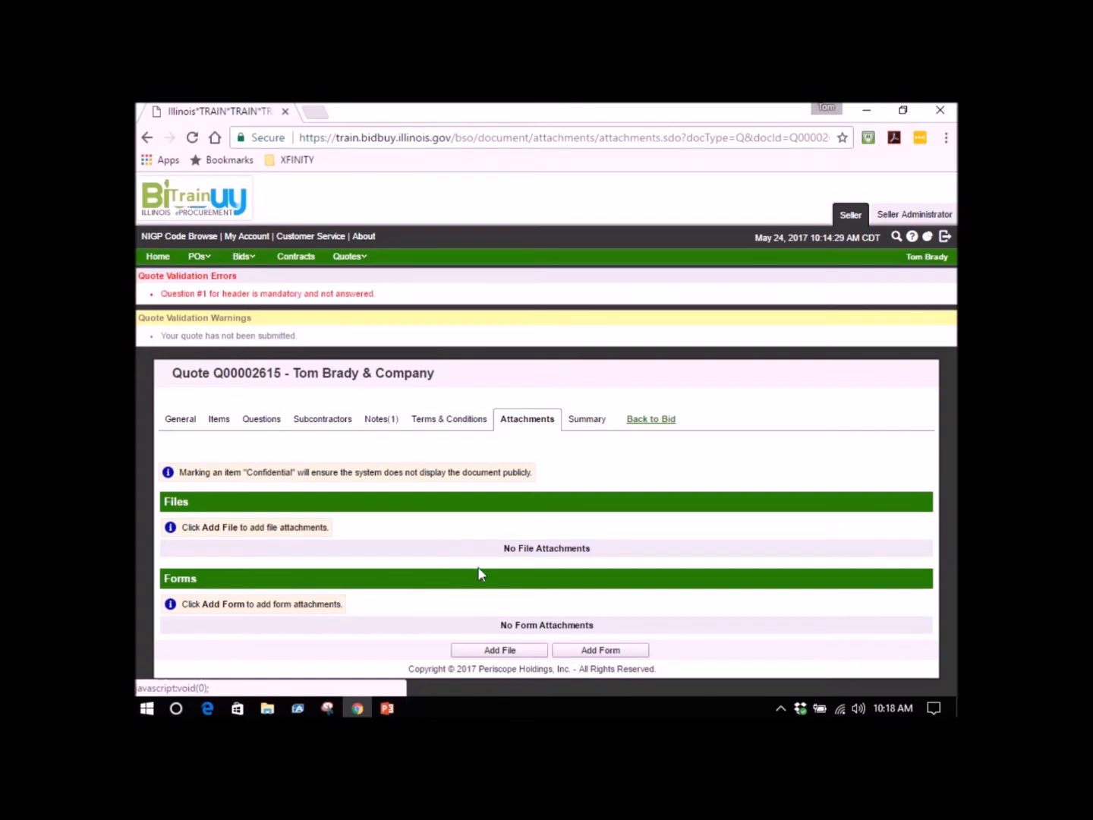
pyautogui.click(505, 650)
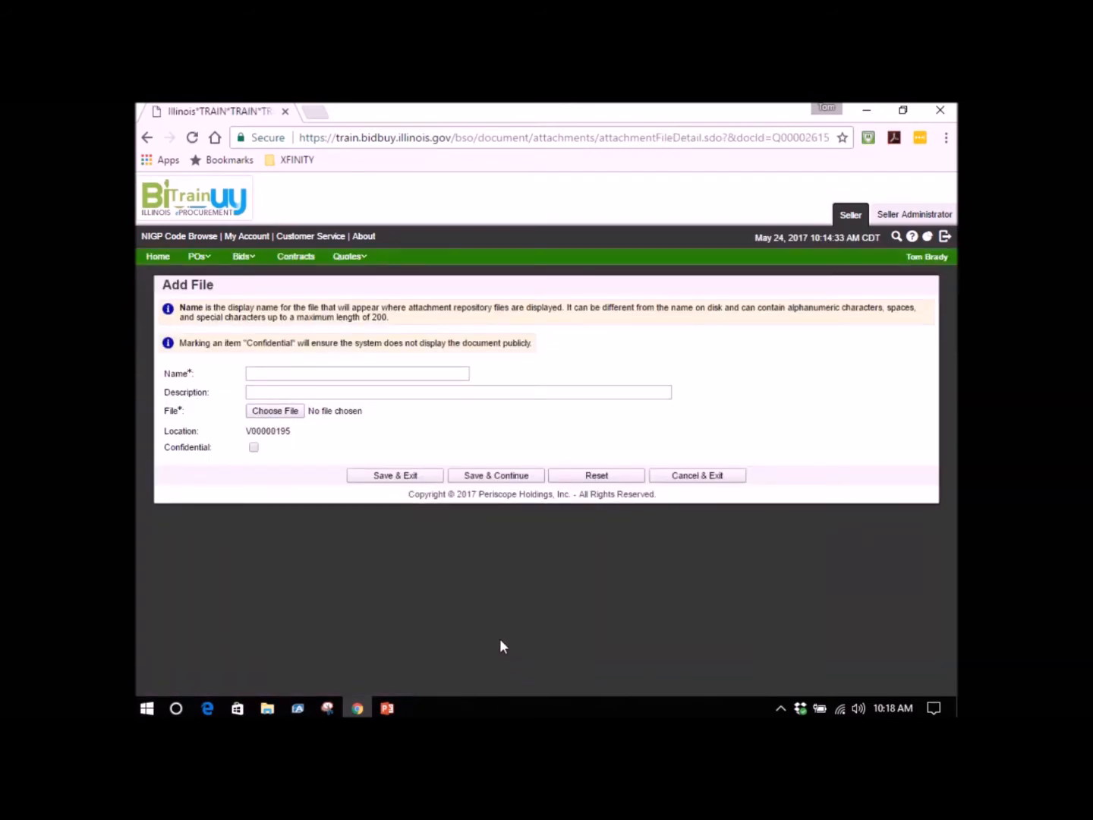
pyautogui.click(295, 412)
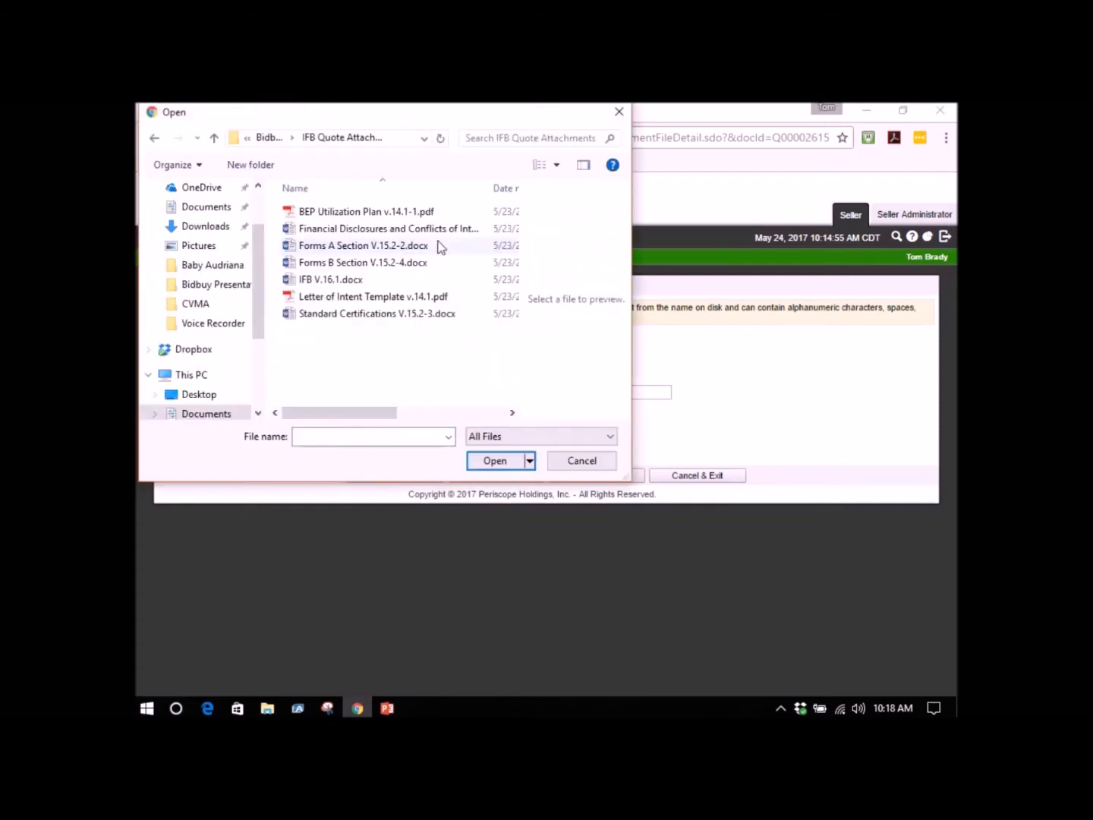
pyautogui.click(330, 279)
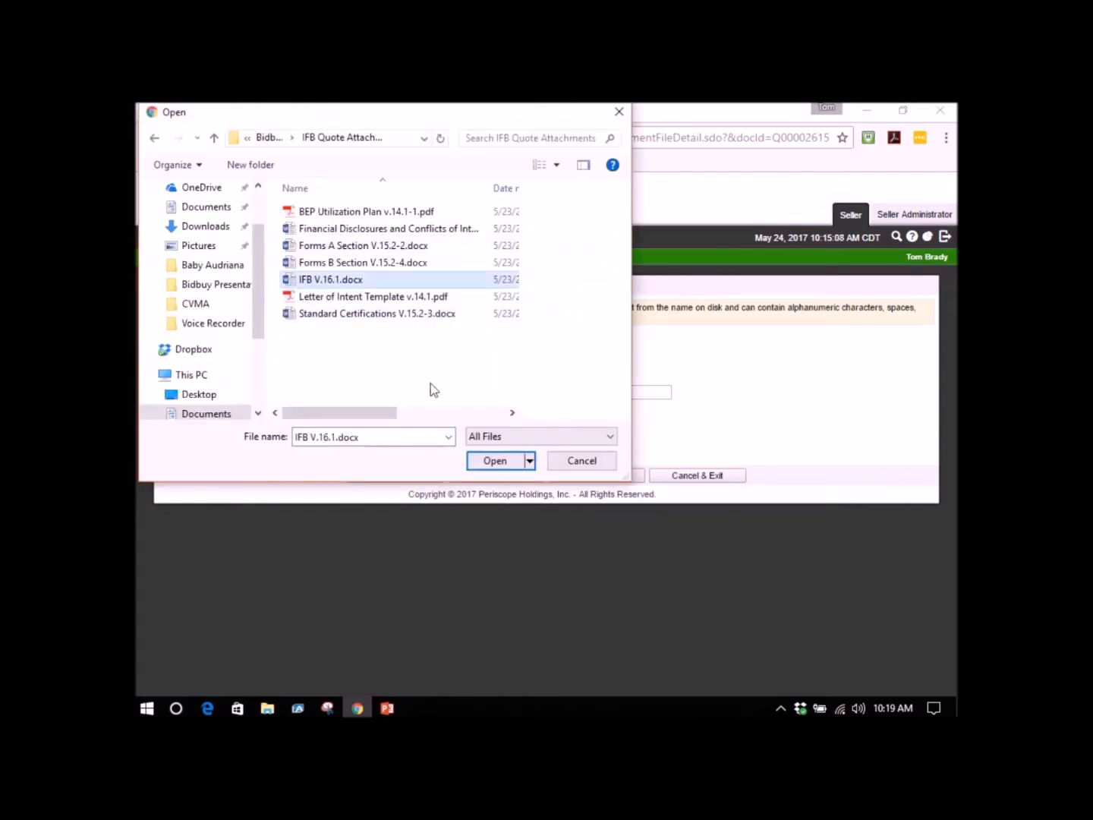
pyautogui.click(495, 461)
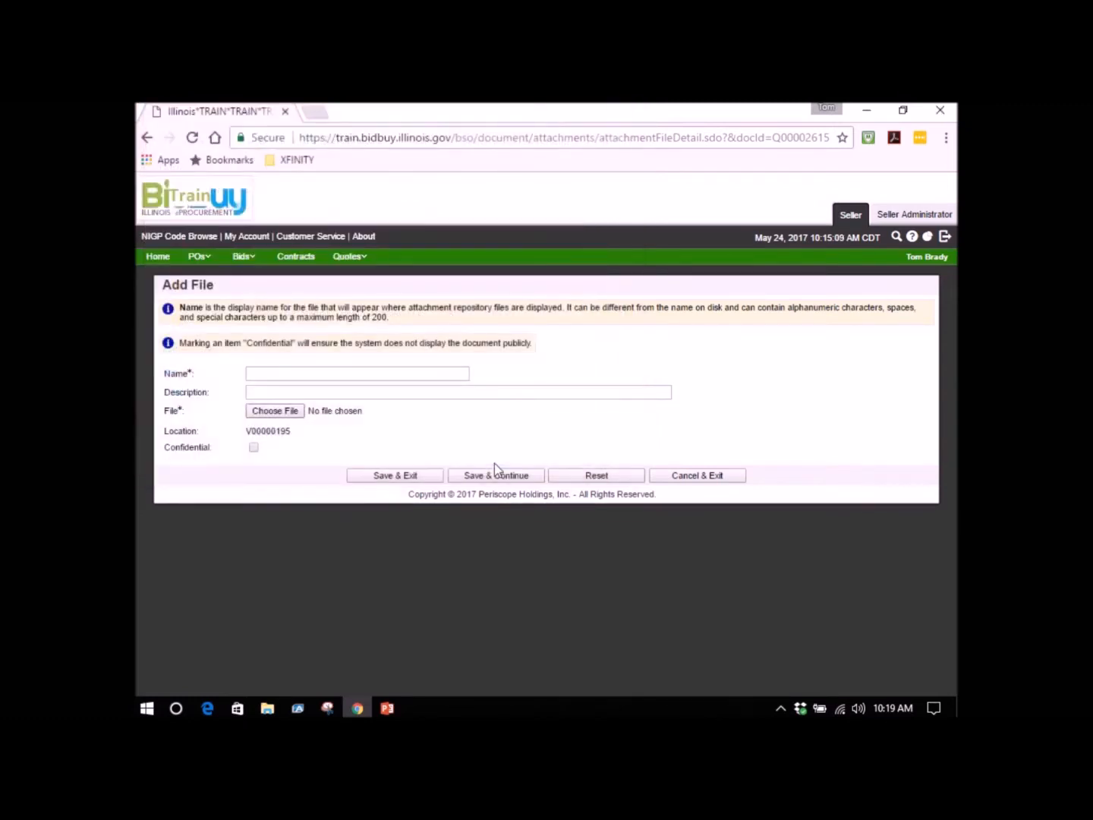
pyautogui.click(496, 470)
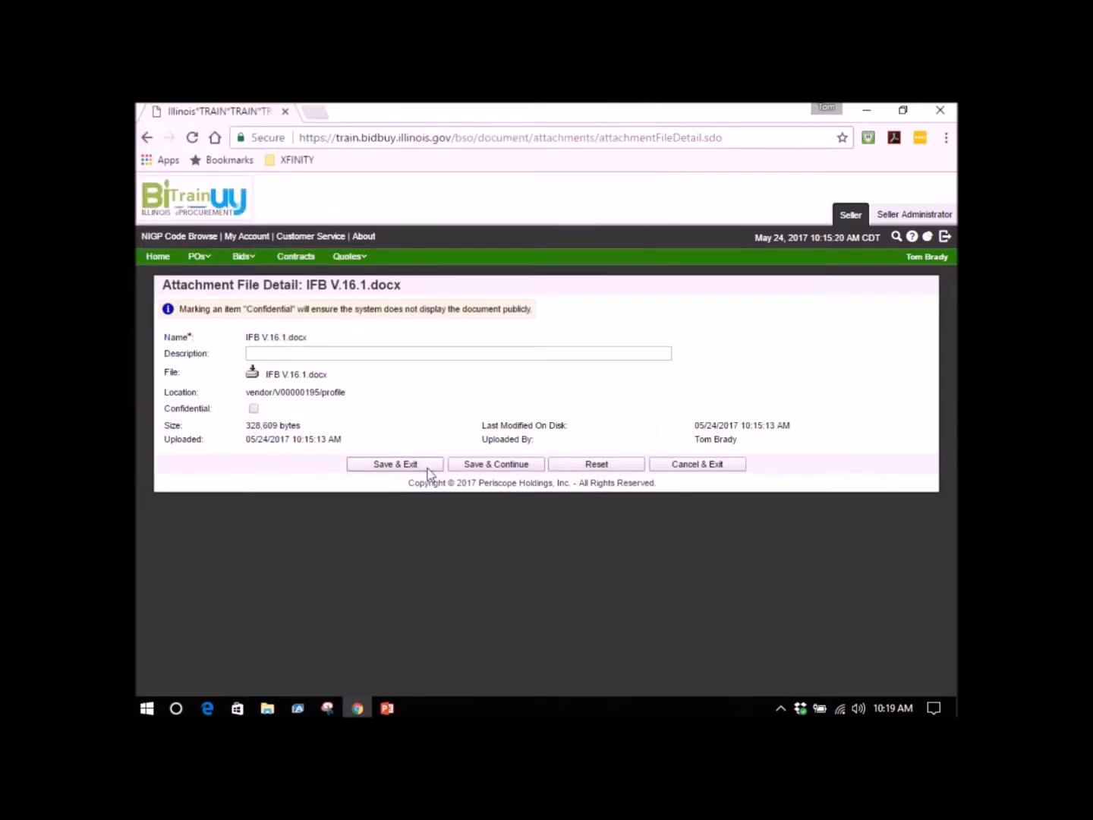
pyautogui.click(428, 466)
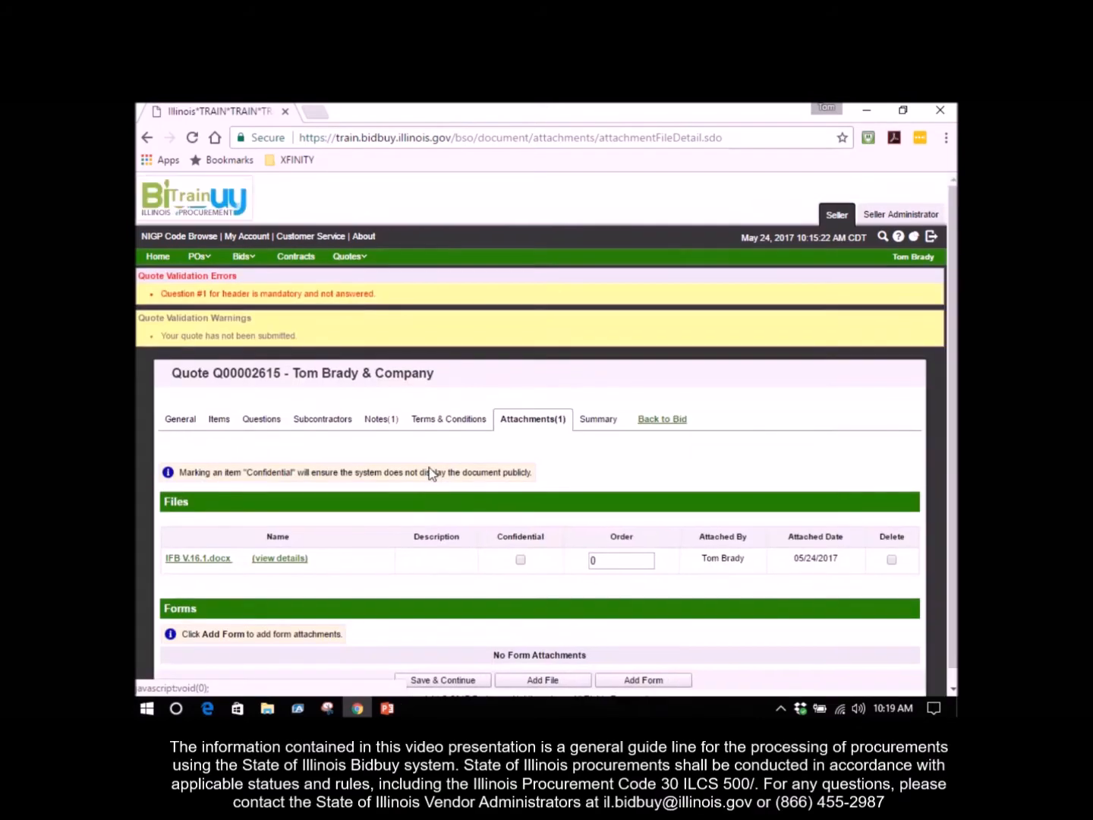
# Attach the file BEP Utilization Plan v.14.1-1.pdf to the quote and save it.
pyautogui.scroll(-1, 516, 507)
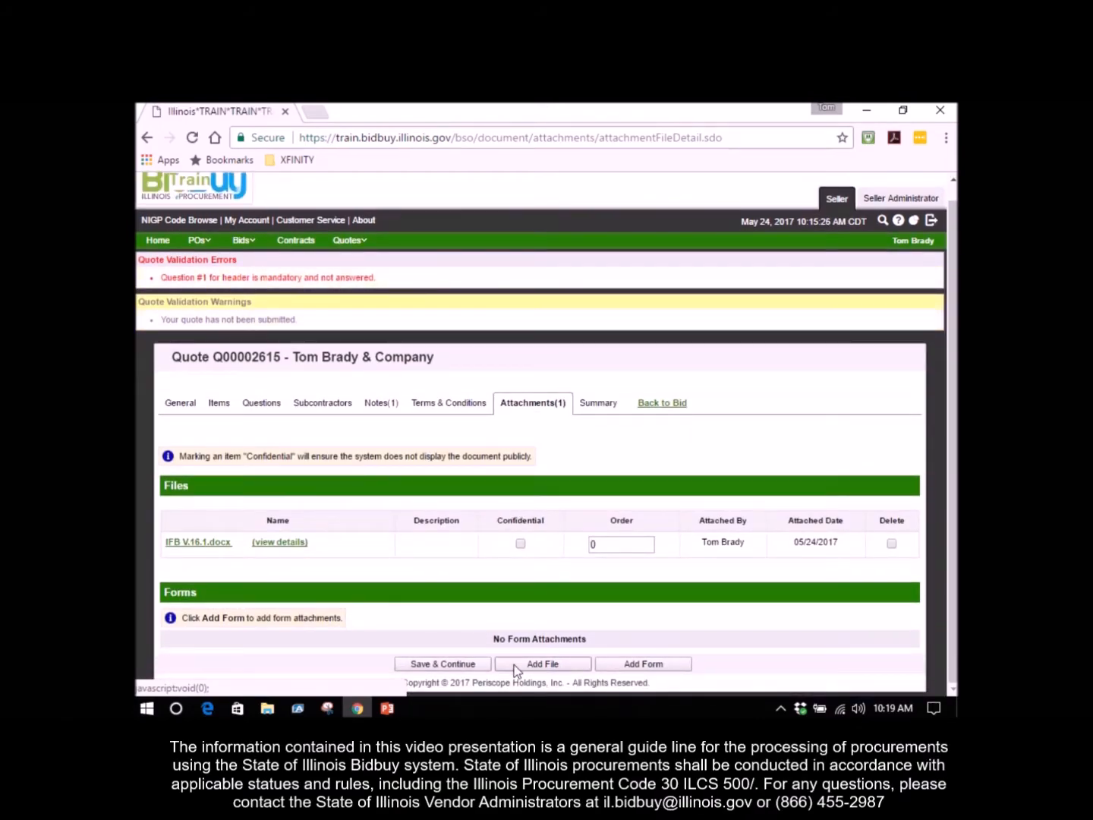
pyautogui.click(542, 663)
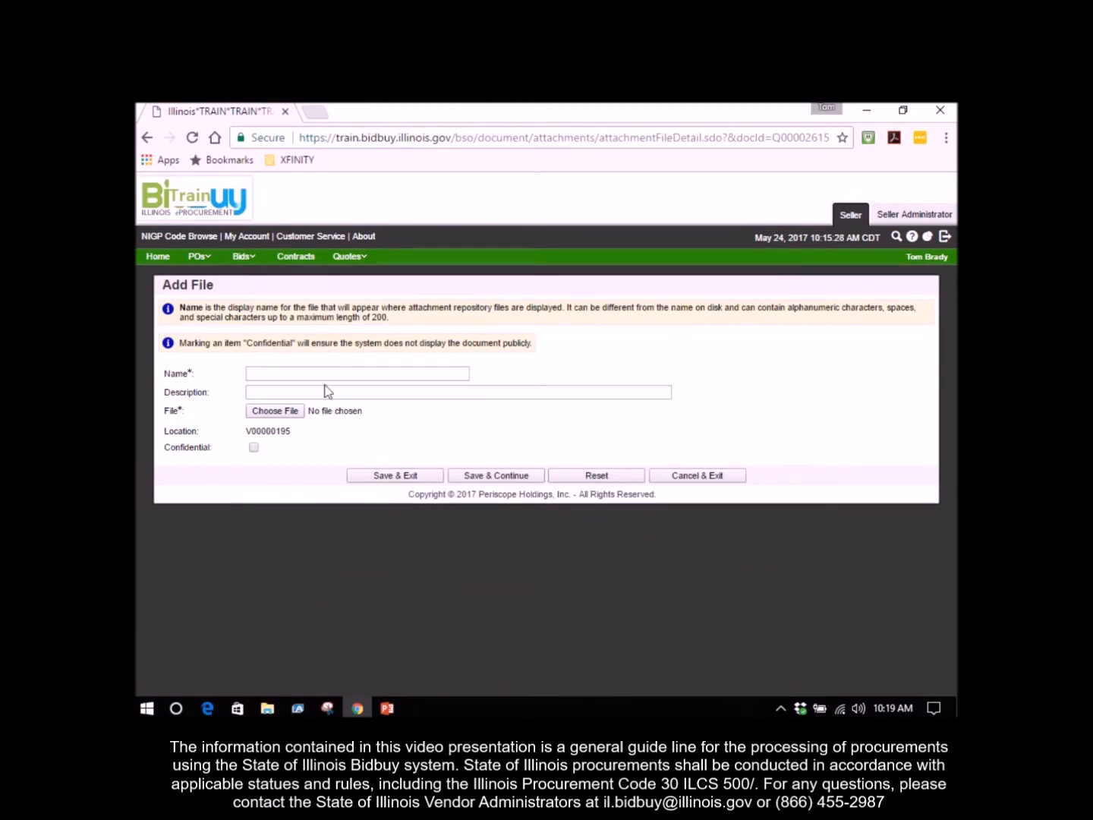
pyautogui.click(296, 413)
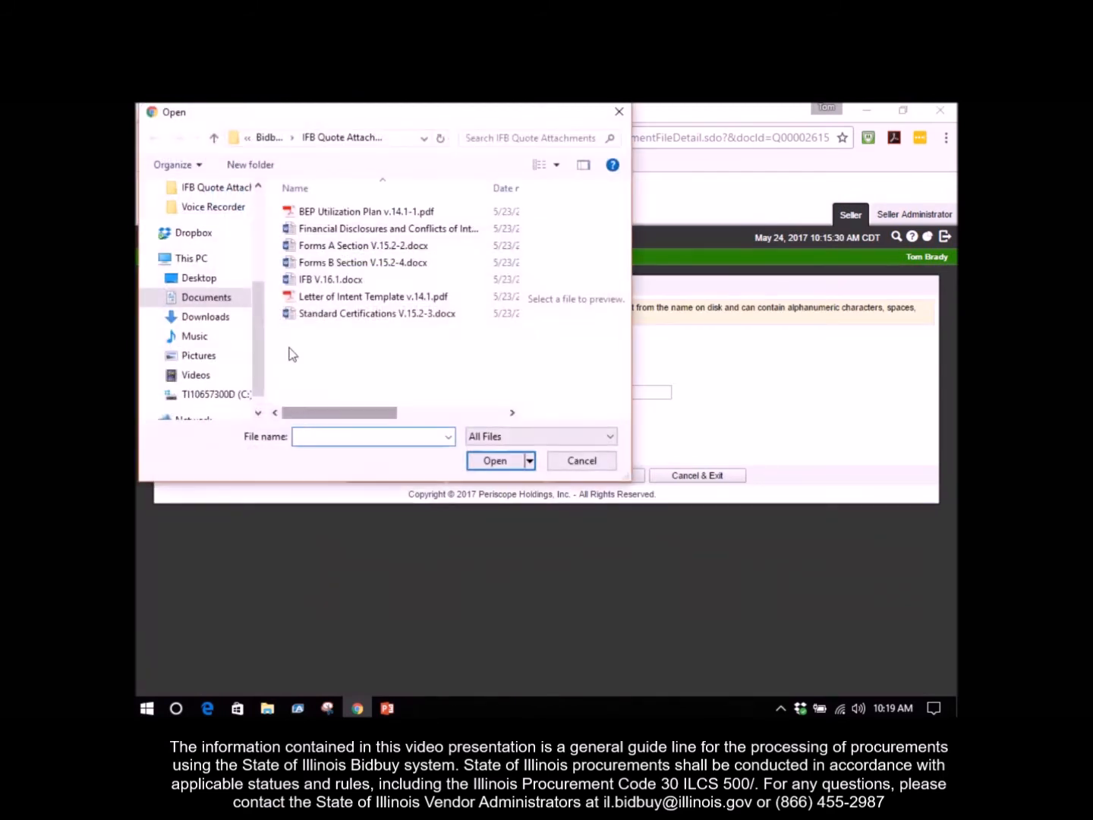
pyautogui.click(340, 214)
pyautogui.click(490, 460)
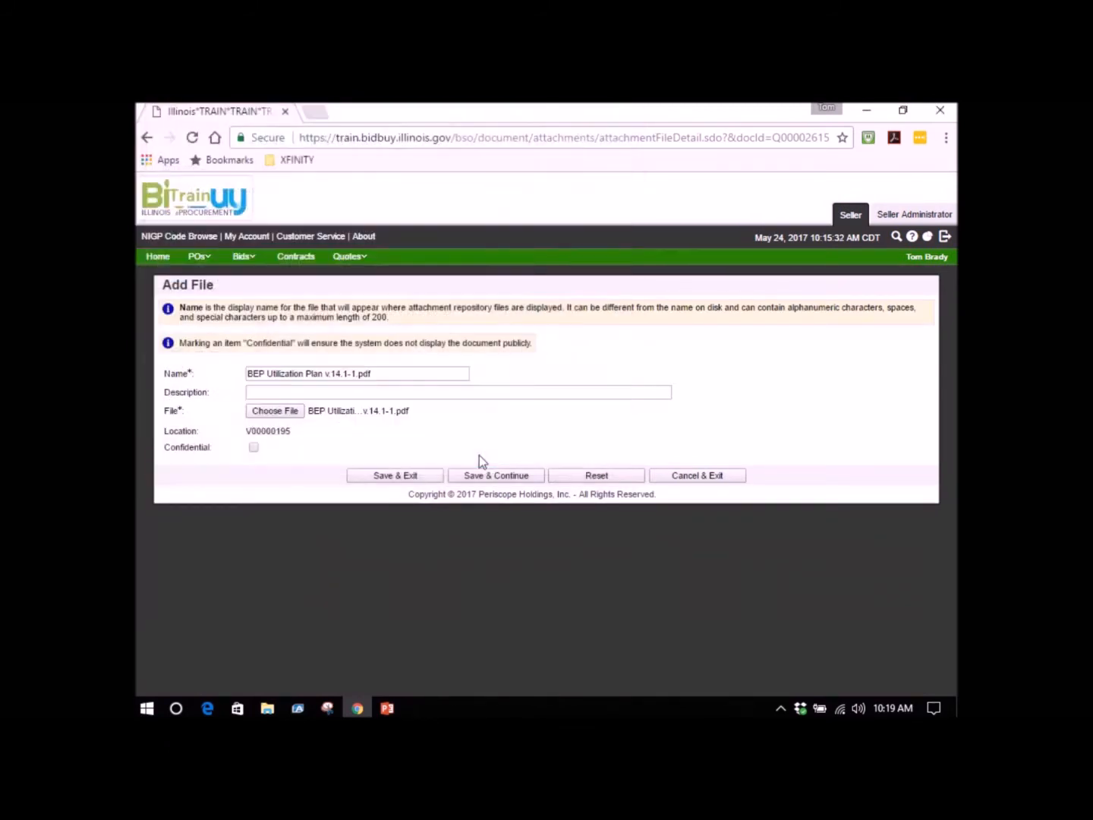
pyautogui.click(412, 476)
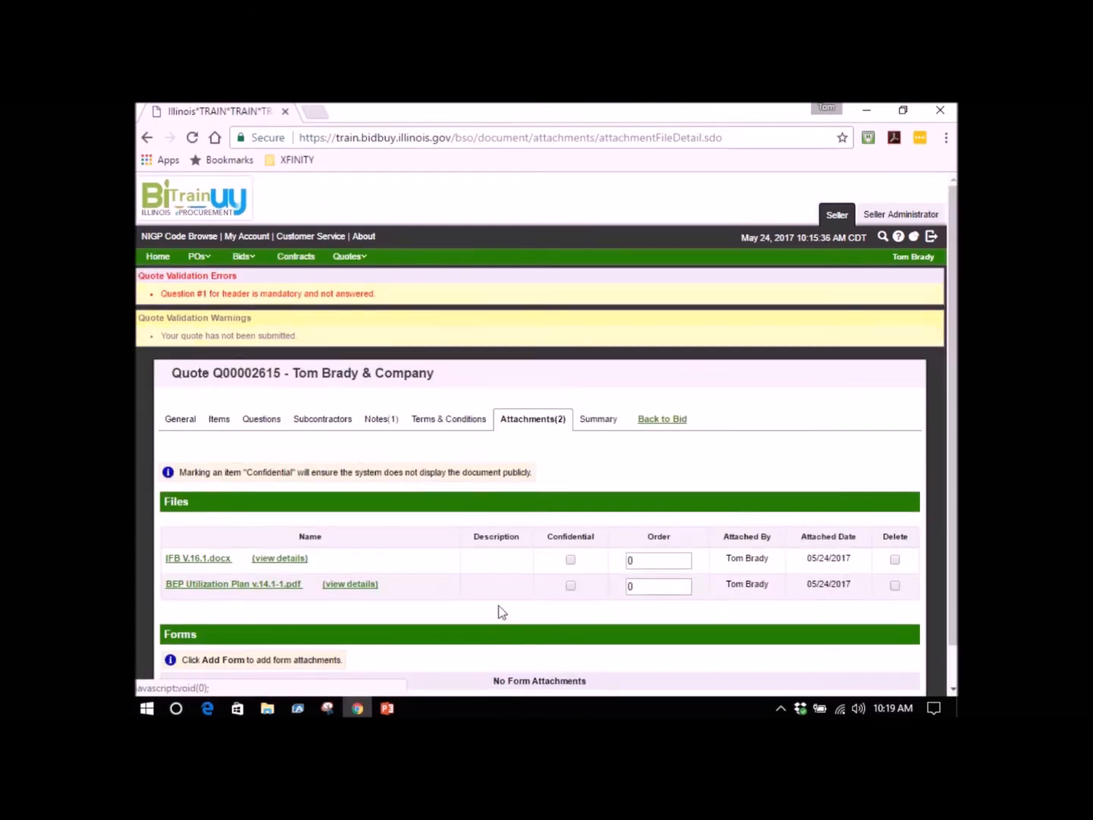
# Attach the file Financial Disclosures and Conflicts of Interest V.15.2.docx to the quote and save it.
pyautogui.scroll(-1, 494, 623)
pyautogui.click(540, 664)
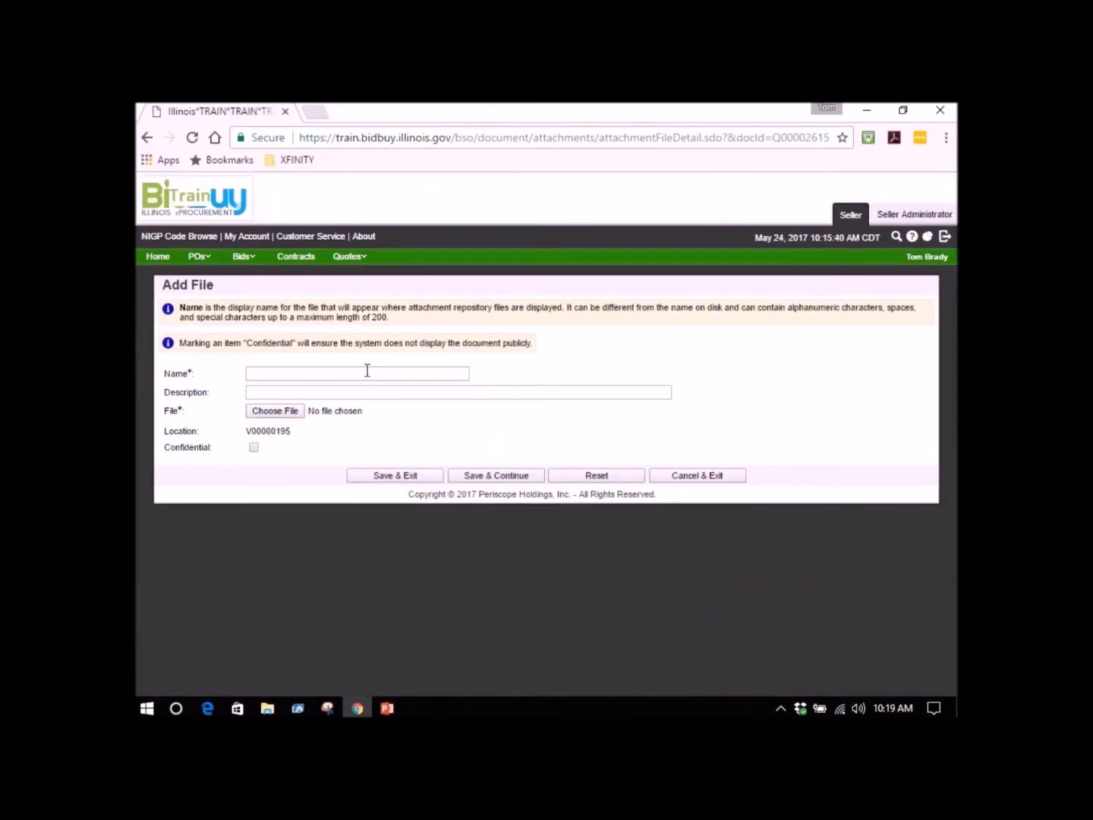
pyautogui.click(275, 411)
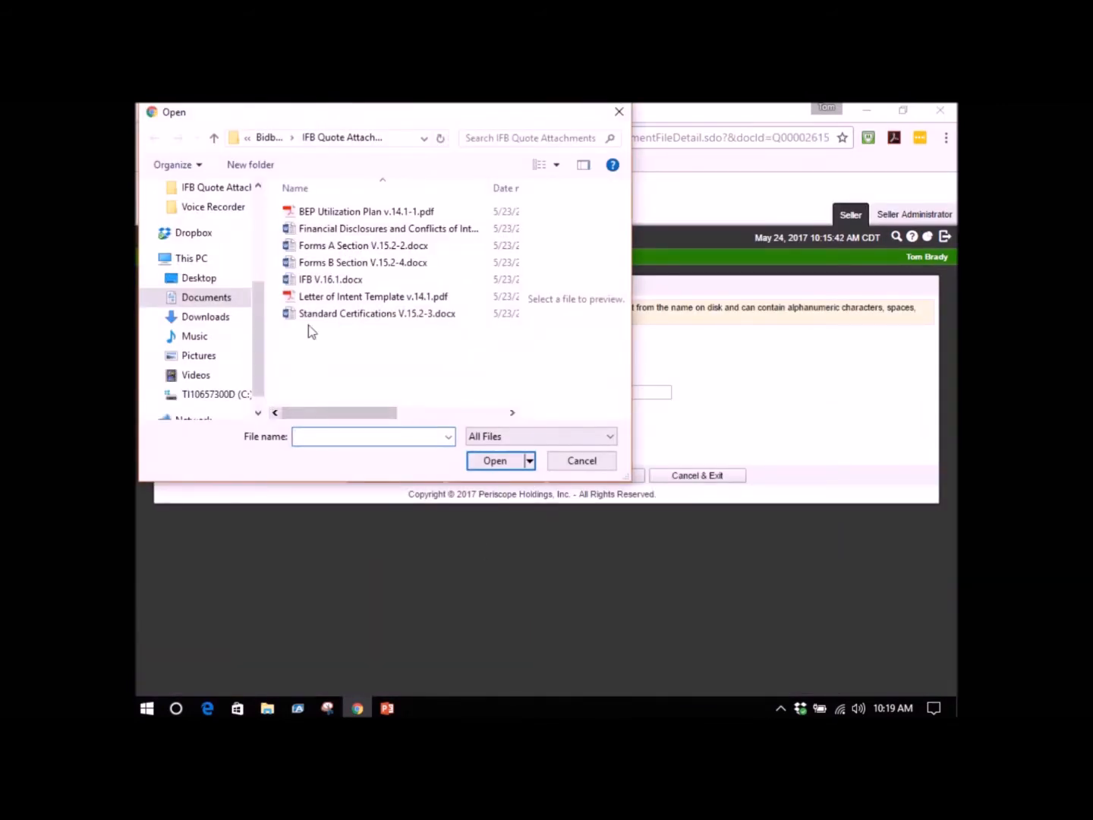
pyautogui.click(331, 234)
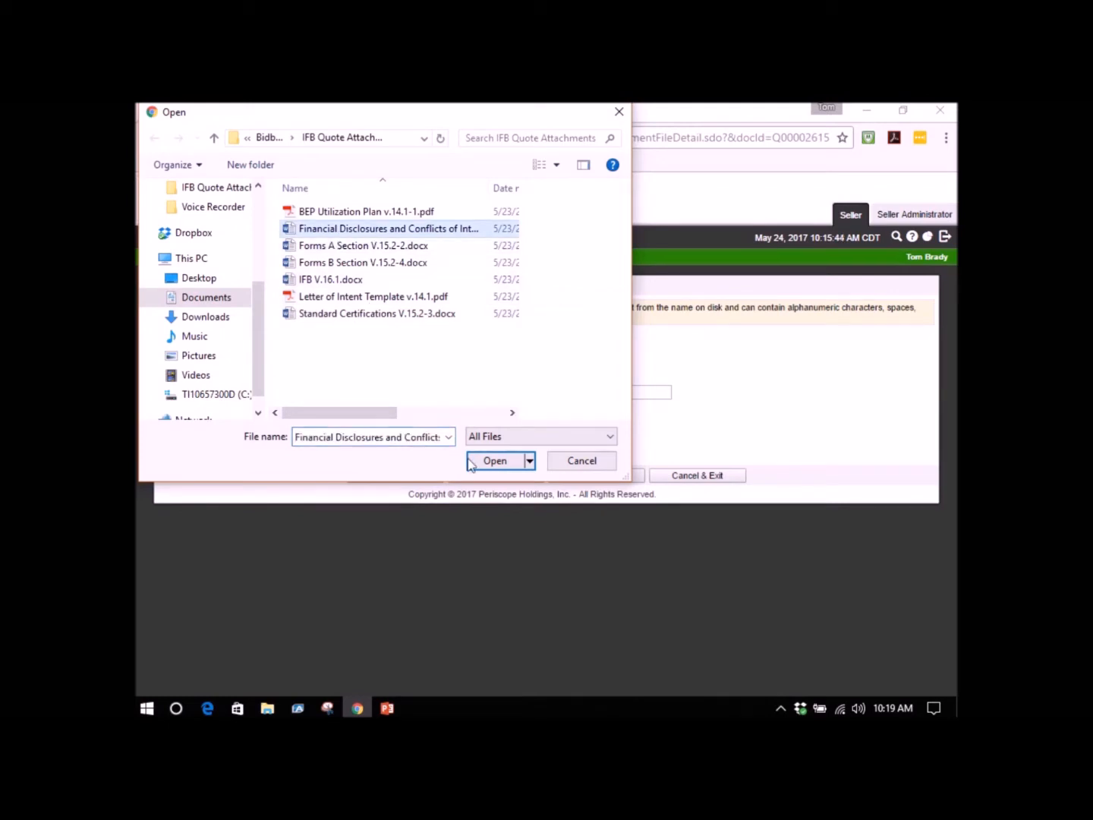
pyautogui.click(514, 466)
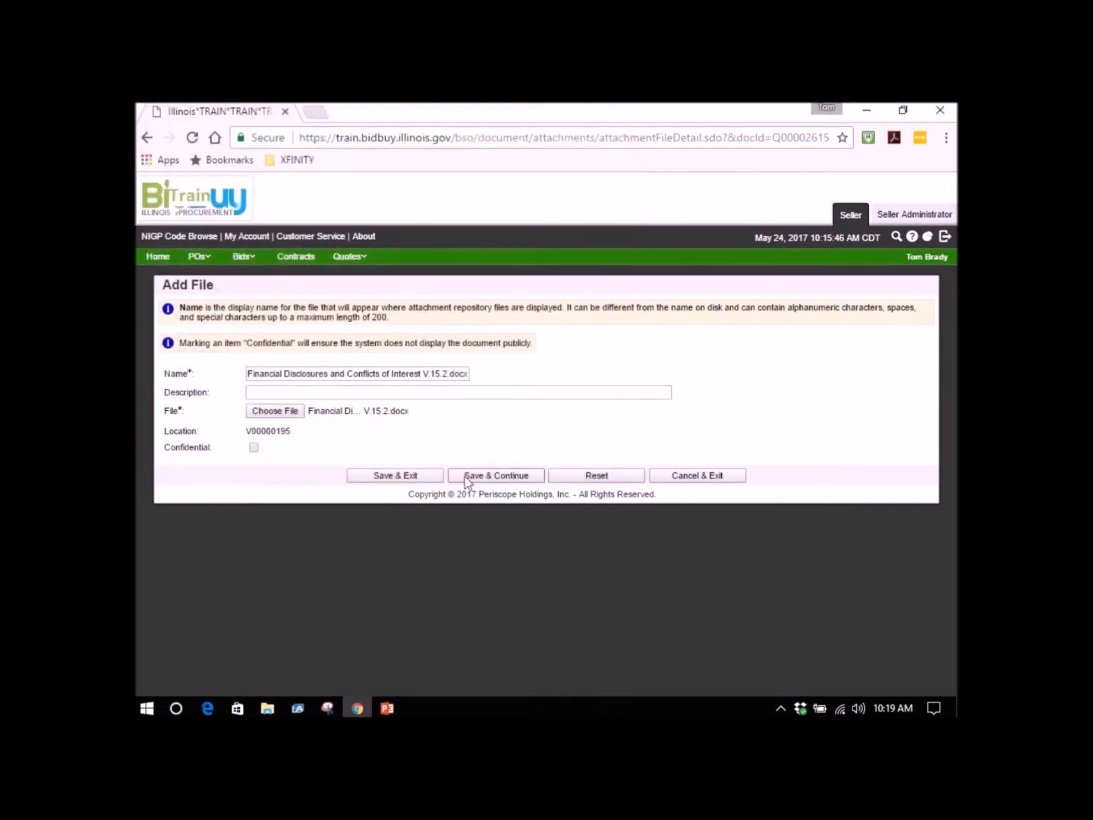
pyautogui.click(428, 476)
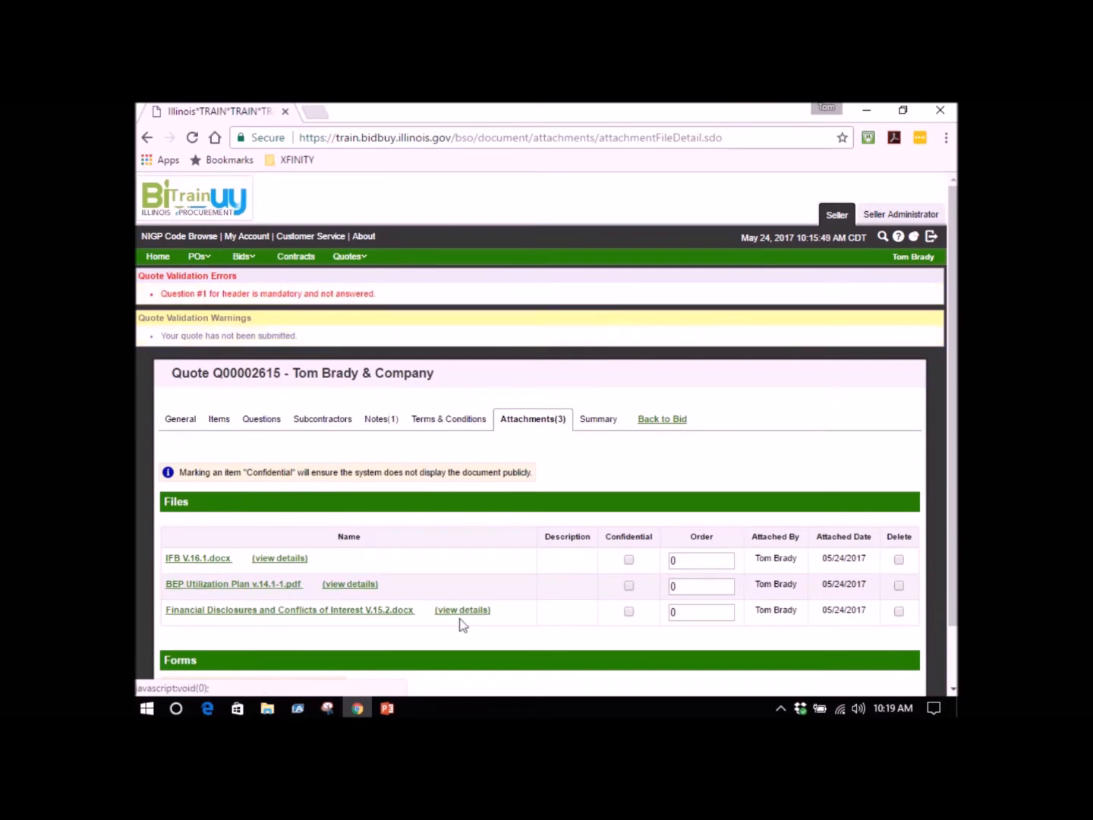
# Attach the file Forms B Section V.15.2-4.docx to the quote and save it.
pyautogui.scroll(-2, 460, 624)
pyautogui.click(501, 666)
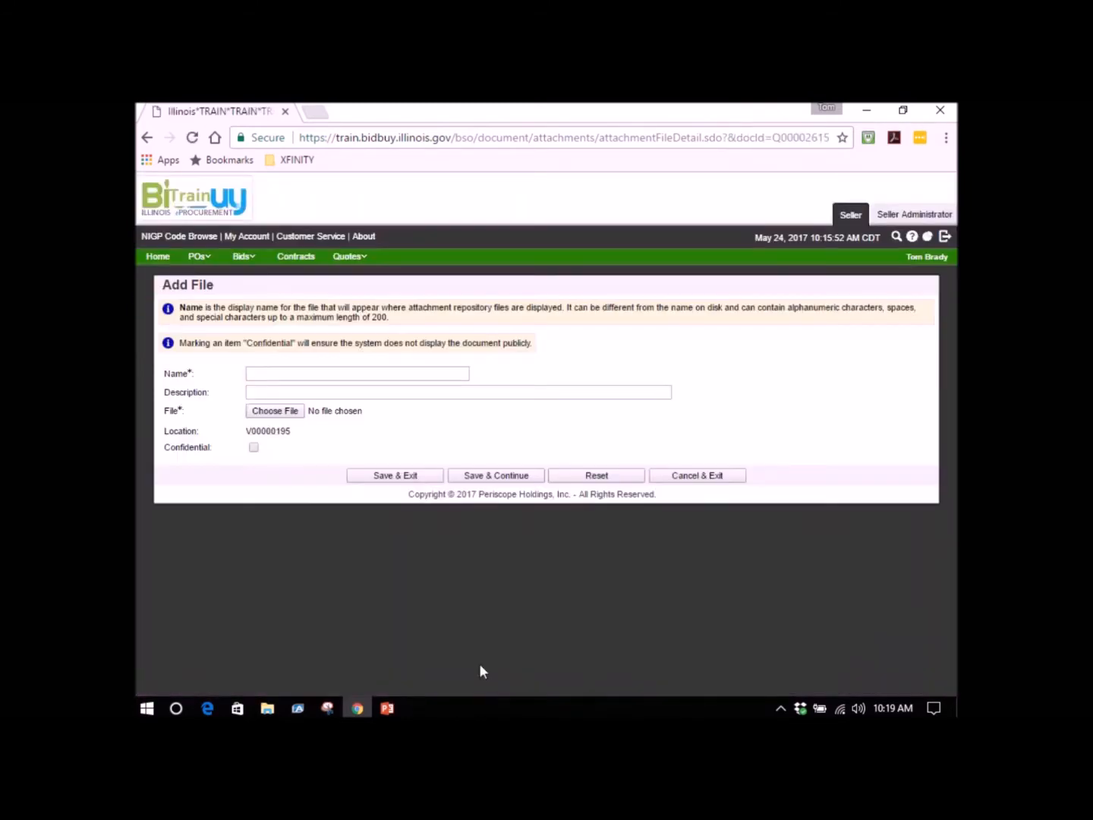
pyautogui.click(294, 416)
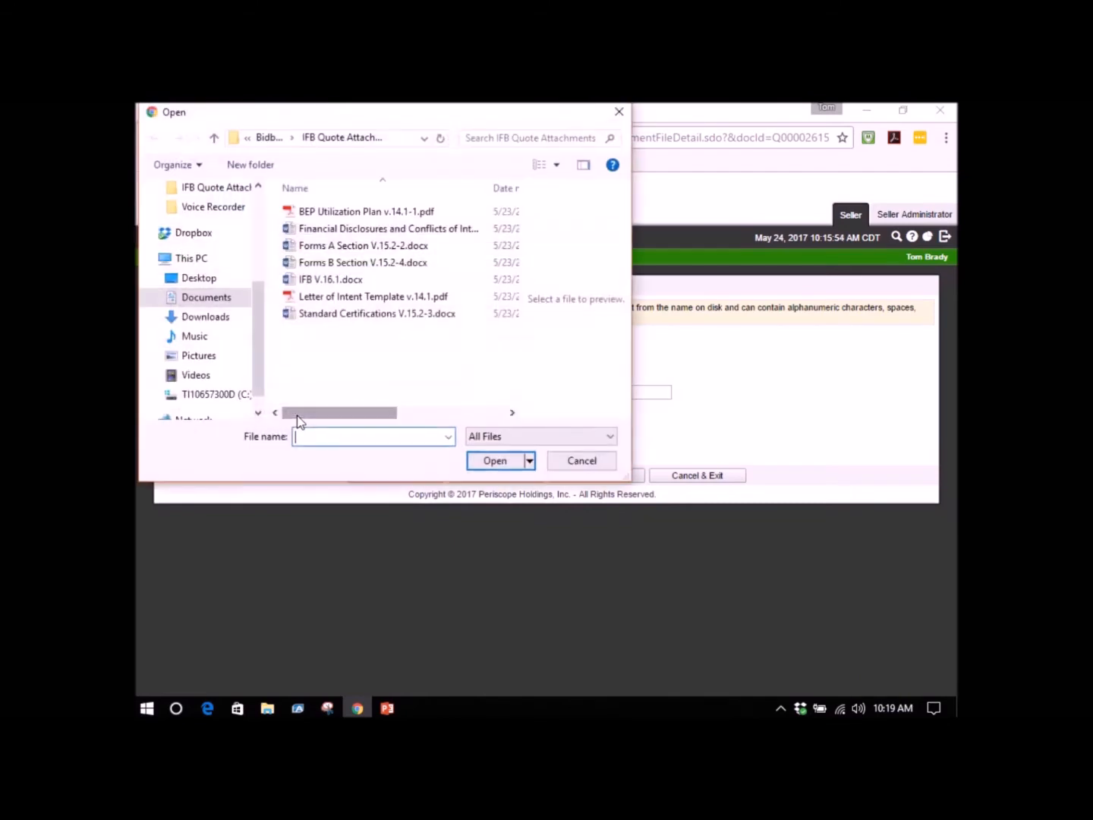
pyautogui.click(327, 263)
pyautogui.click(494, 461)
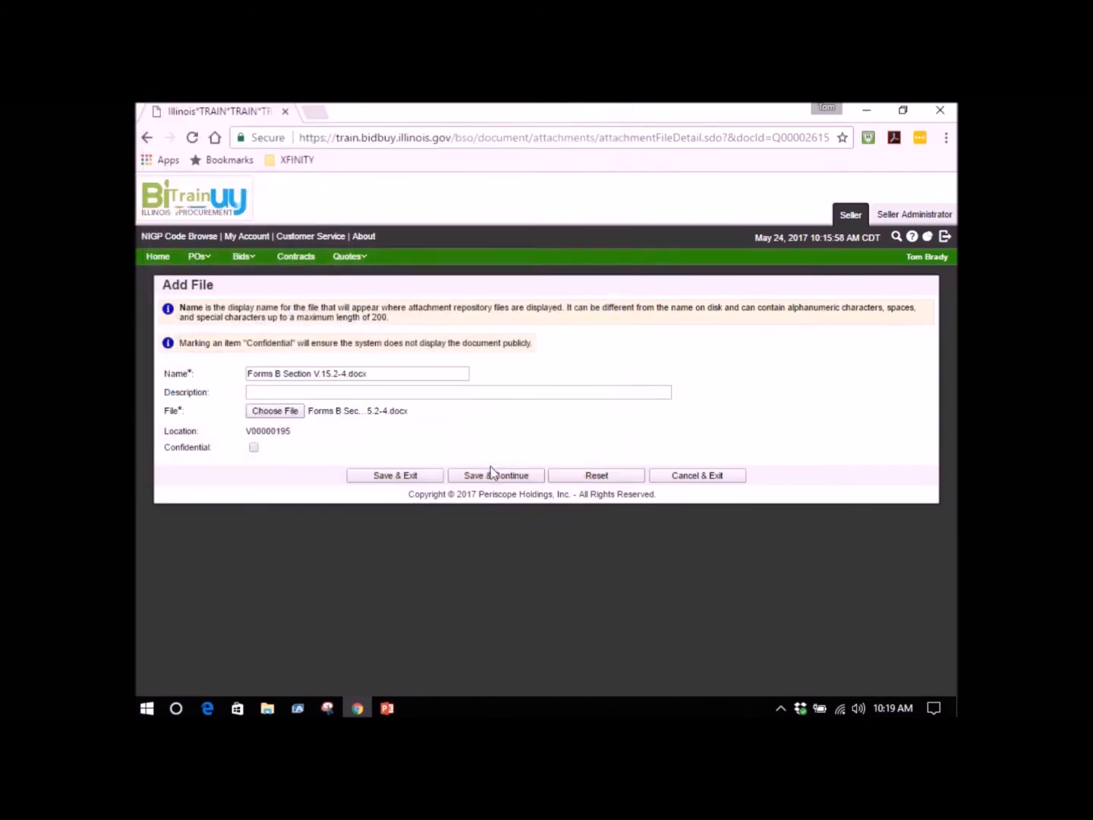
pyautogui.click(430, 480)
# Attach the file Letter of Intent Template v.14.1.pdf to the quote and save it.
pyautogui.scroll(-1, 424, 514)
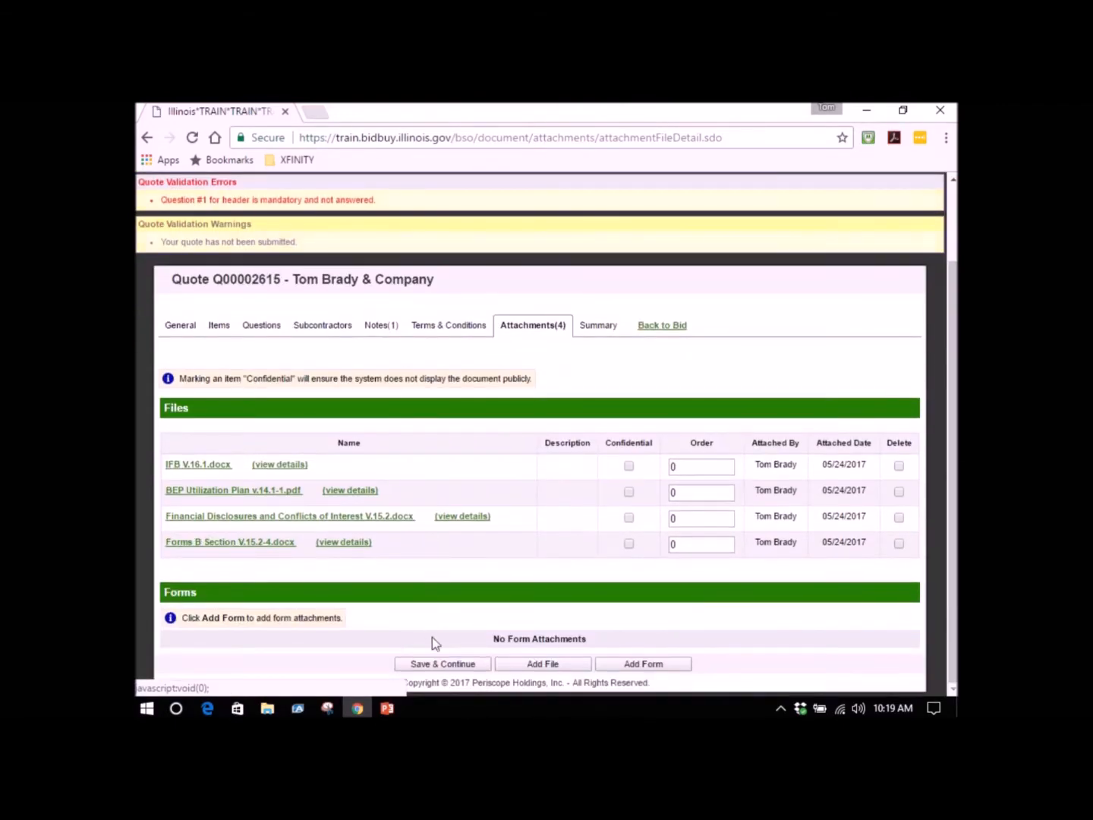
pyautogui.click(506, 661)
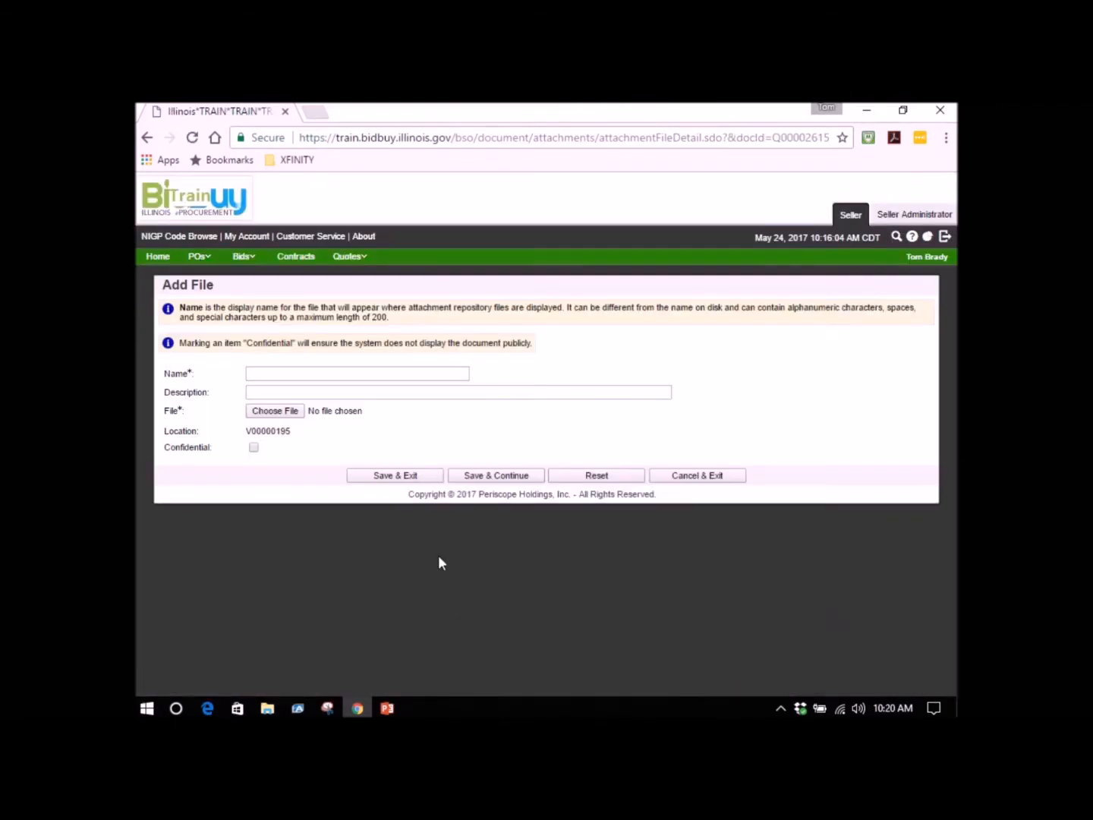
pyautogui.click(298, 413)
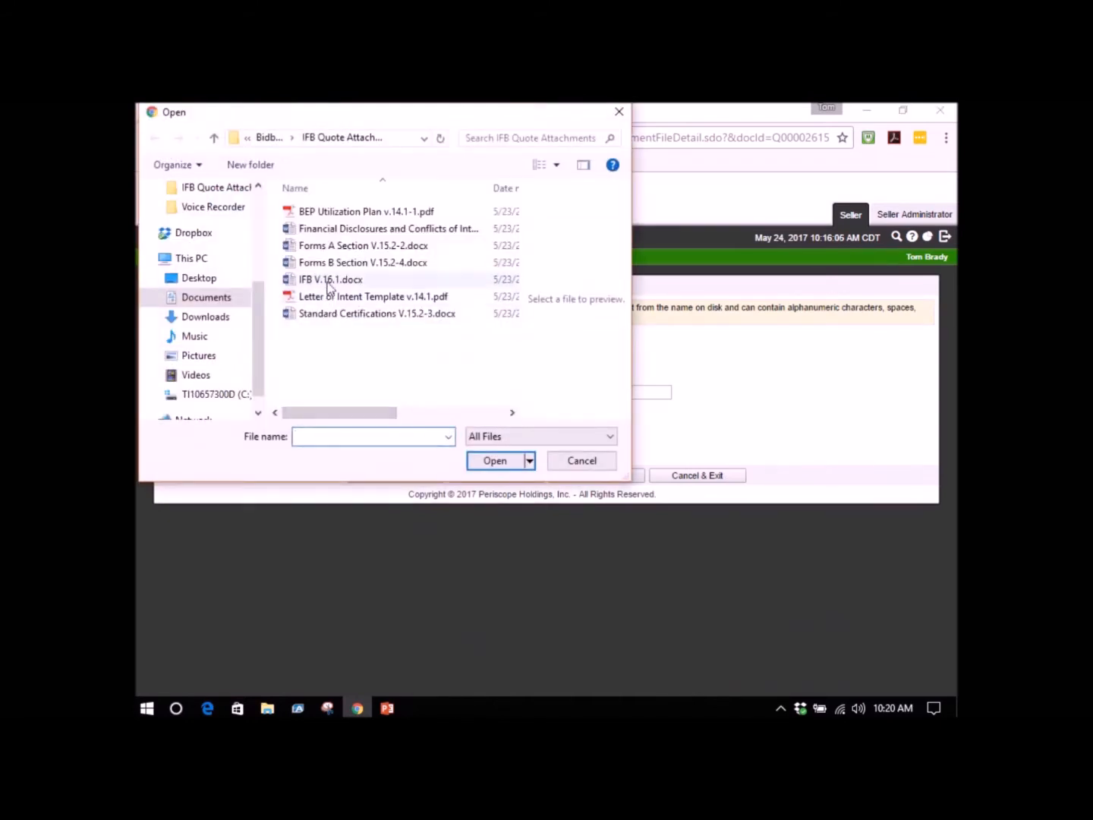
pyautogui.click(333, 296)
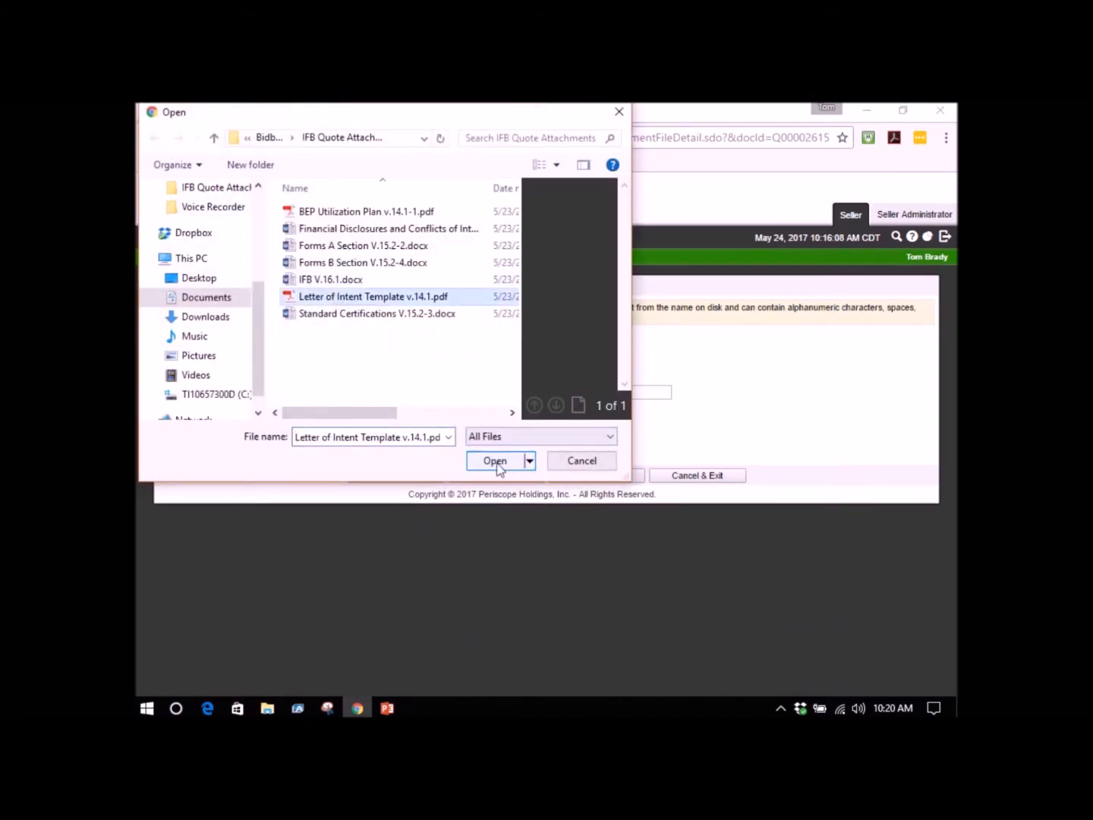
pyautogui.click(496, 461)
pyautogui.click(429, 479)
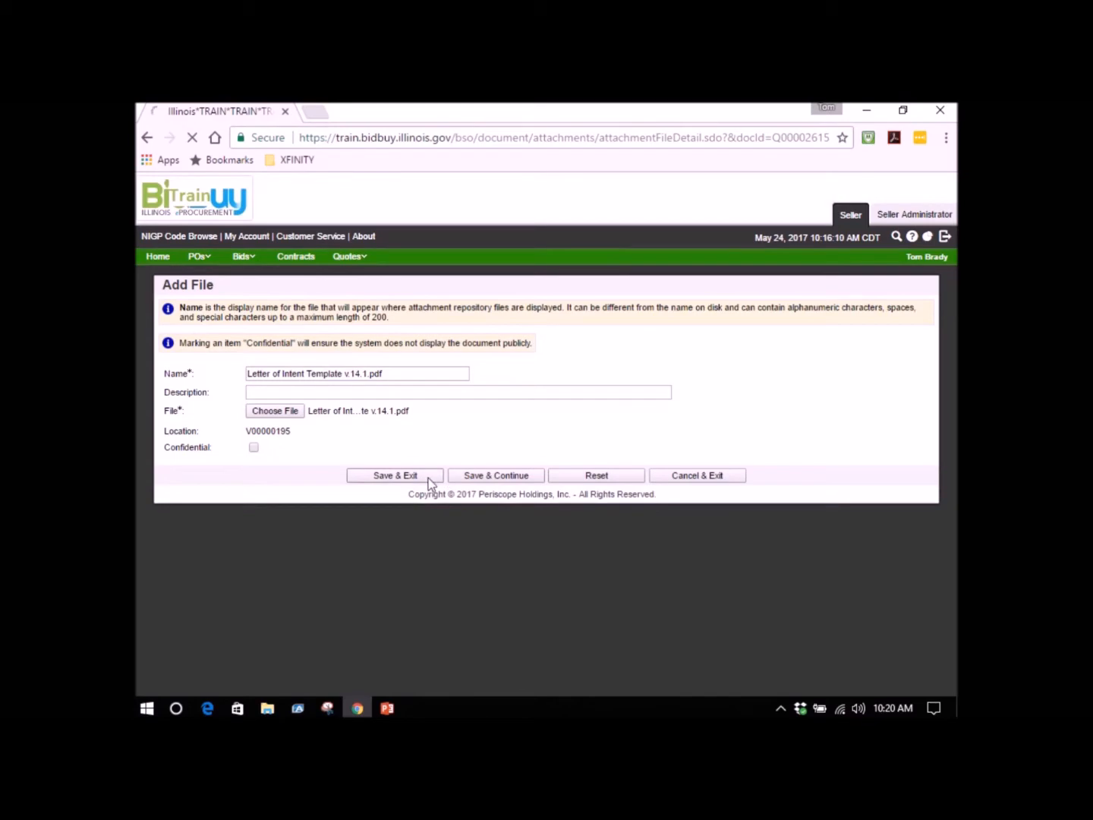
# Attach the file Standard Certifications V.15.2-3.docx to the quote and save it.
pyautogui.scroll(-3, 431, 484)
pyautogui.click(518, 662)
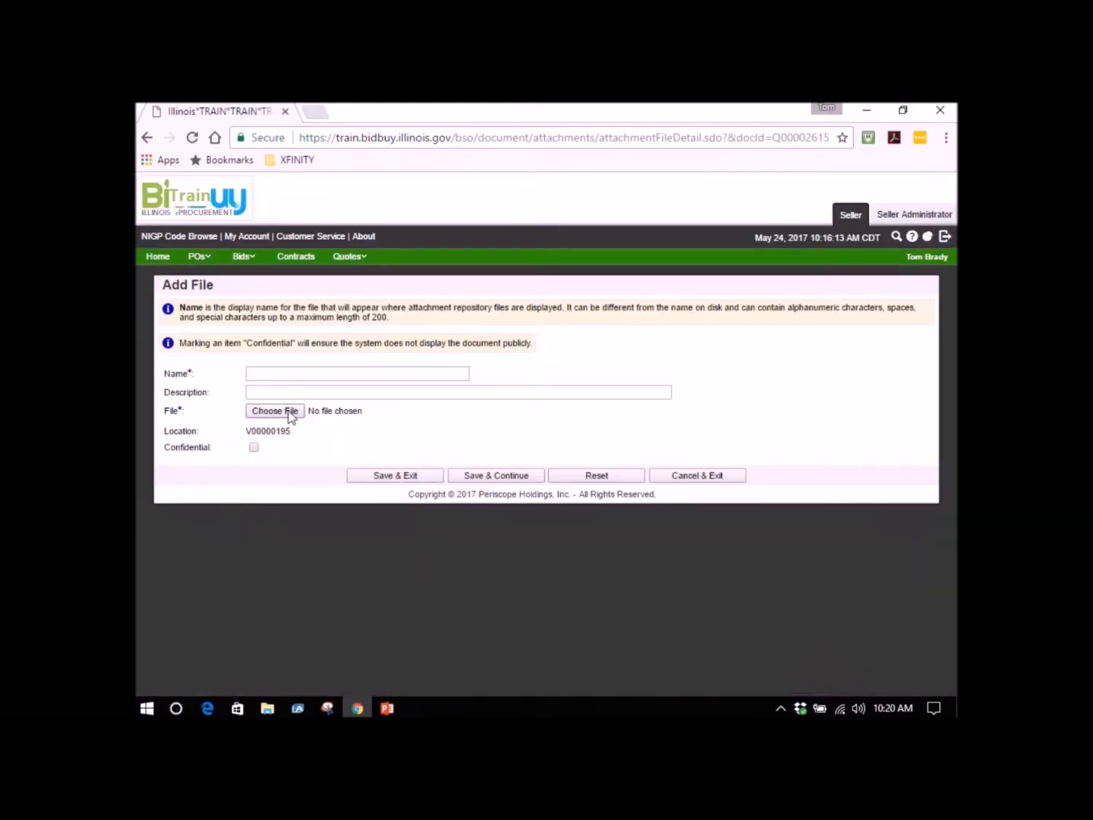
pyautogui.click(290, 413)
pyautogui.click(354, 313)
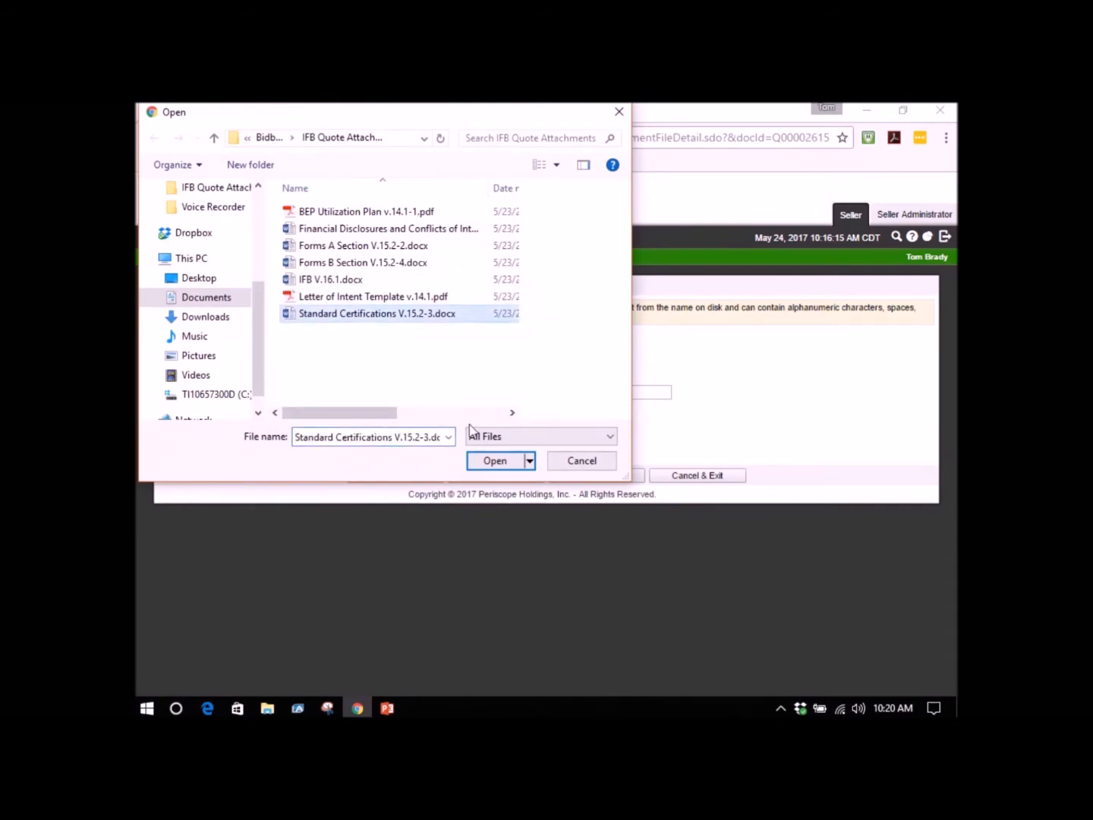
pyautogui.click(494, 460)
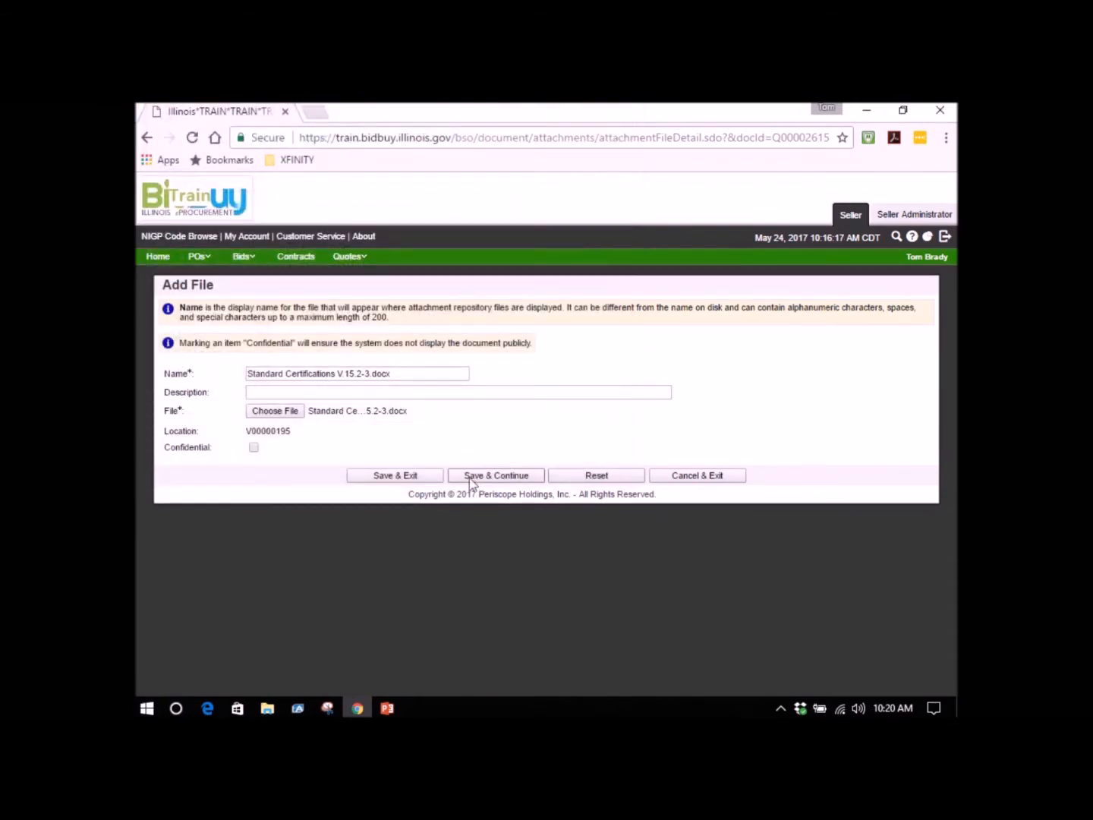
pyautogui.click(430, 478)
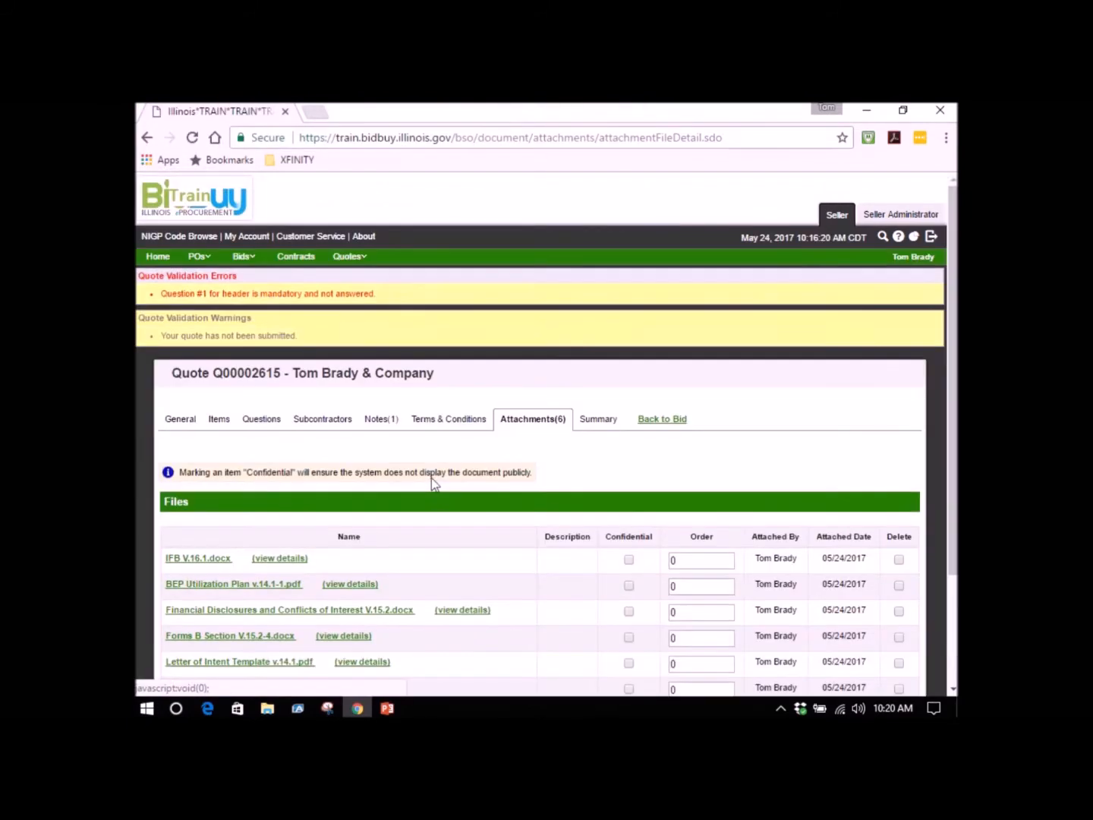
# Review the quote's summary, checking the validation errors, header information, question response, attached vendor files and item information.
pyautogui.scroll(-2, 436, 481)
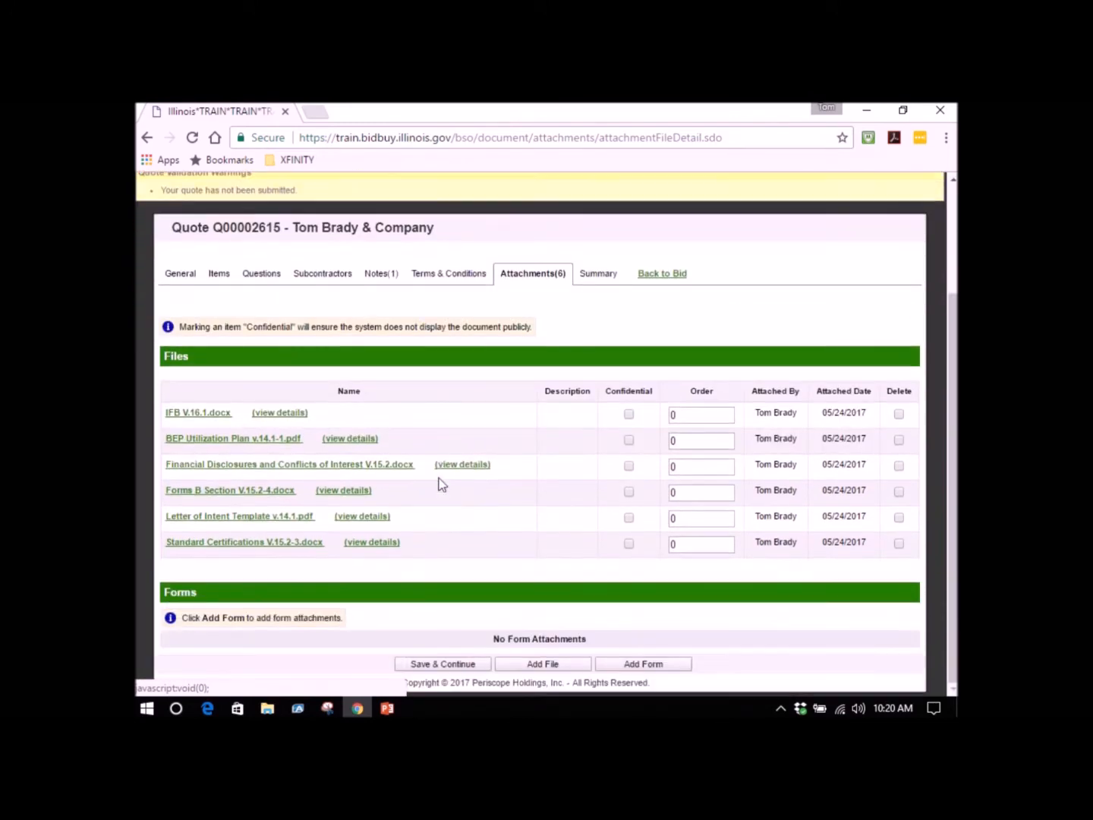
pyautogui.click(597, 276)
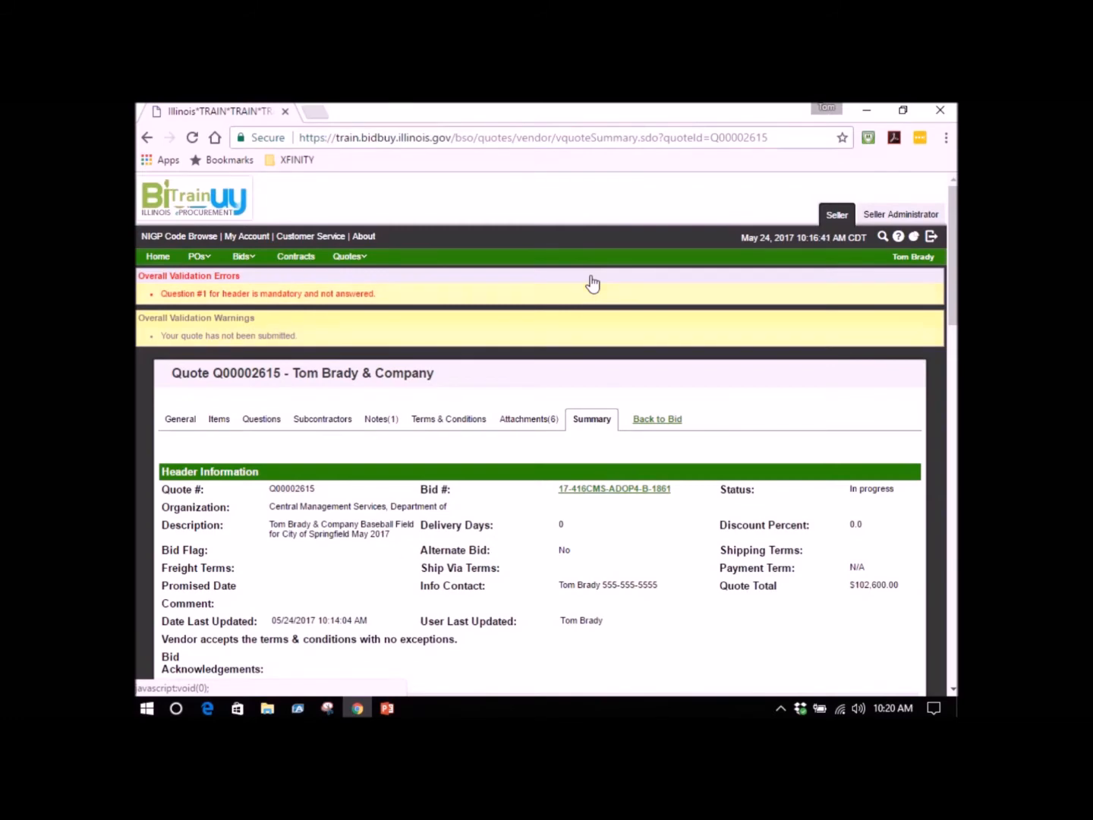
pyautogui.scroll(-2, 510, 460)
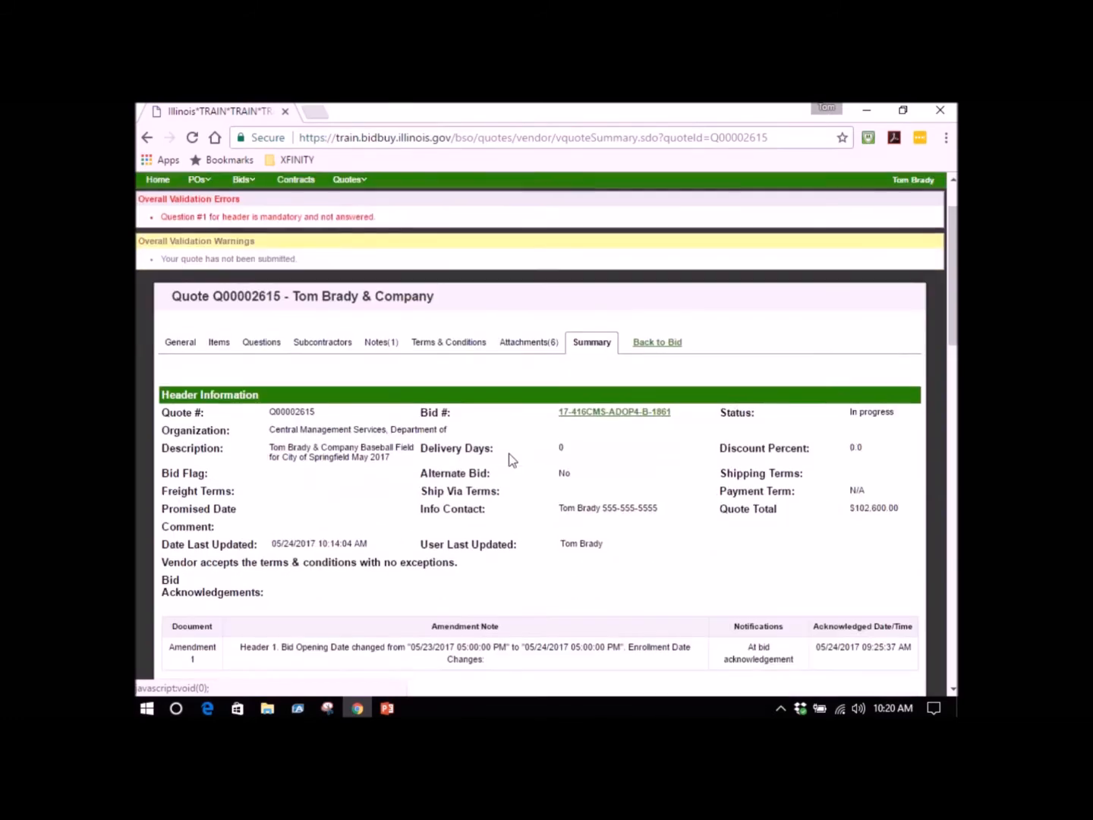
pyautogui.scroll(-1, 509, 454)
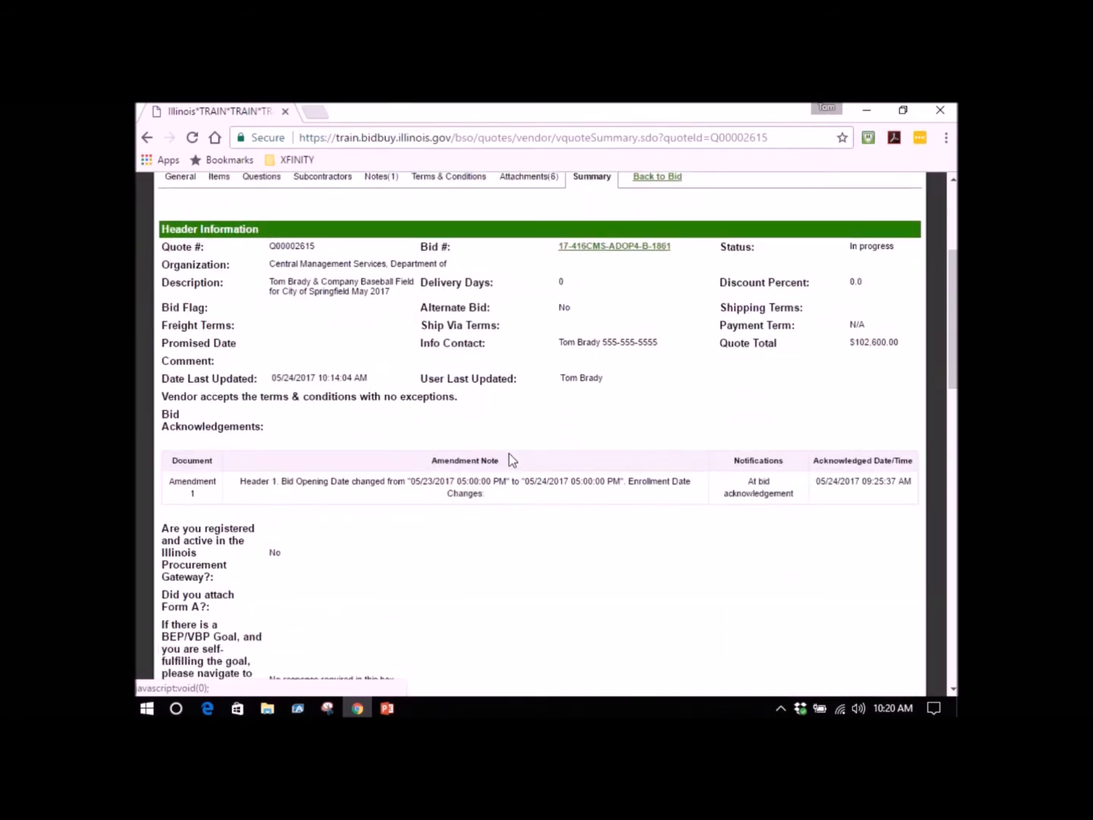
pyautogui.scroll(-1, 508, 453)
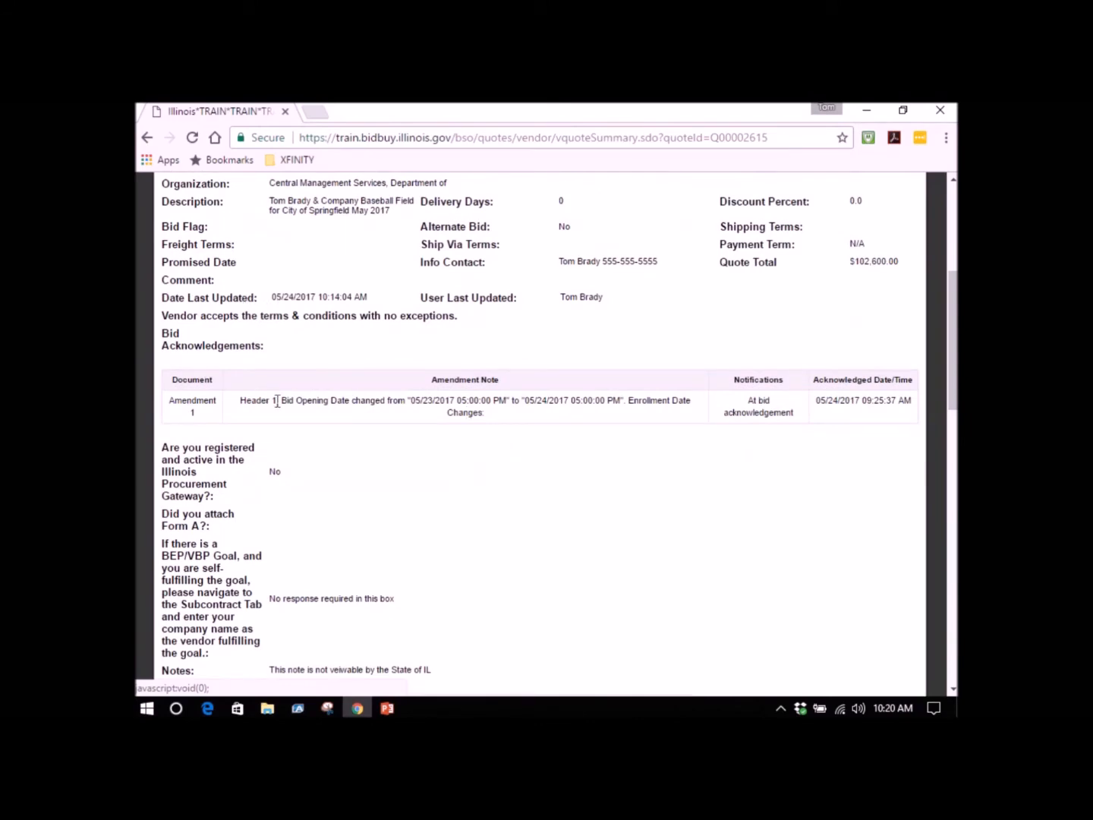
pyautogui.scroll(-1, 277, 407)
pyautogui.scroll(-1, 278, 414)
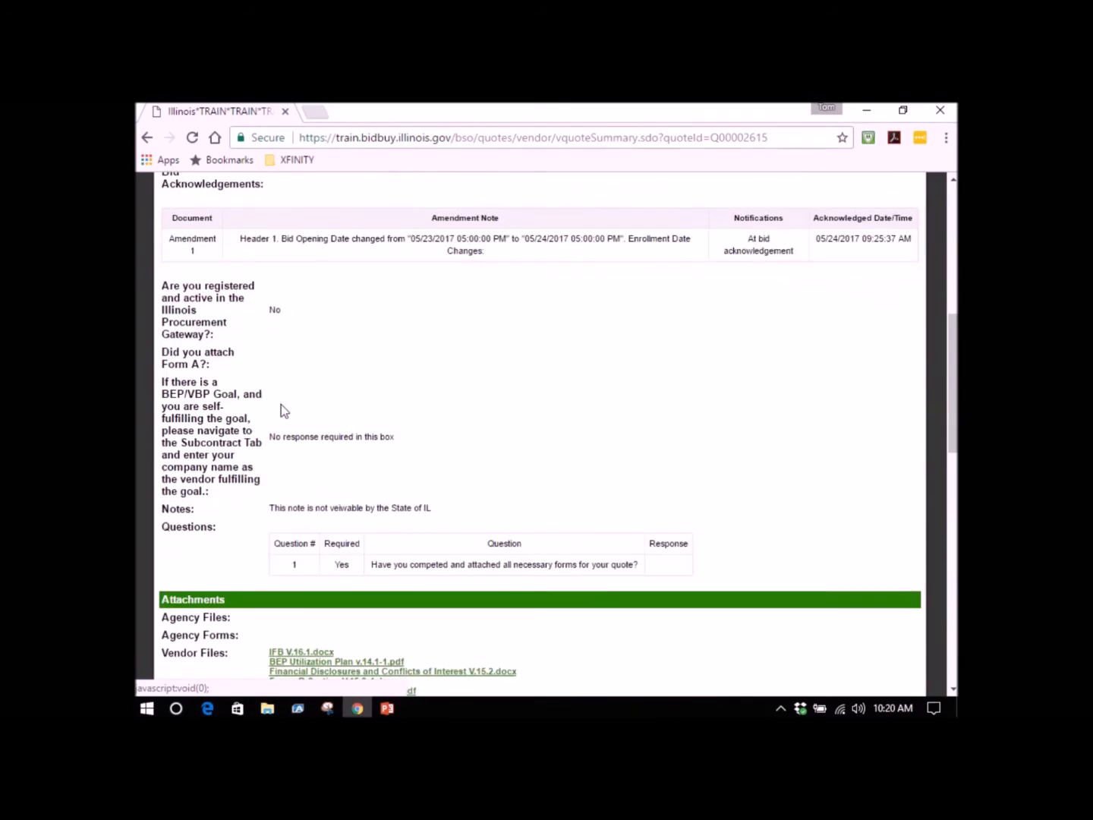
pyautogui.scroll(-1, 281, 406)
pyautogui.scroll(-1, 292, 400)
pyautogui.scroll(-2, 293, 401)
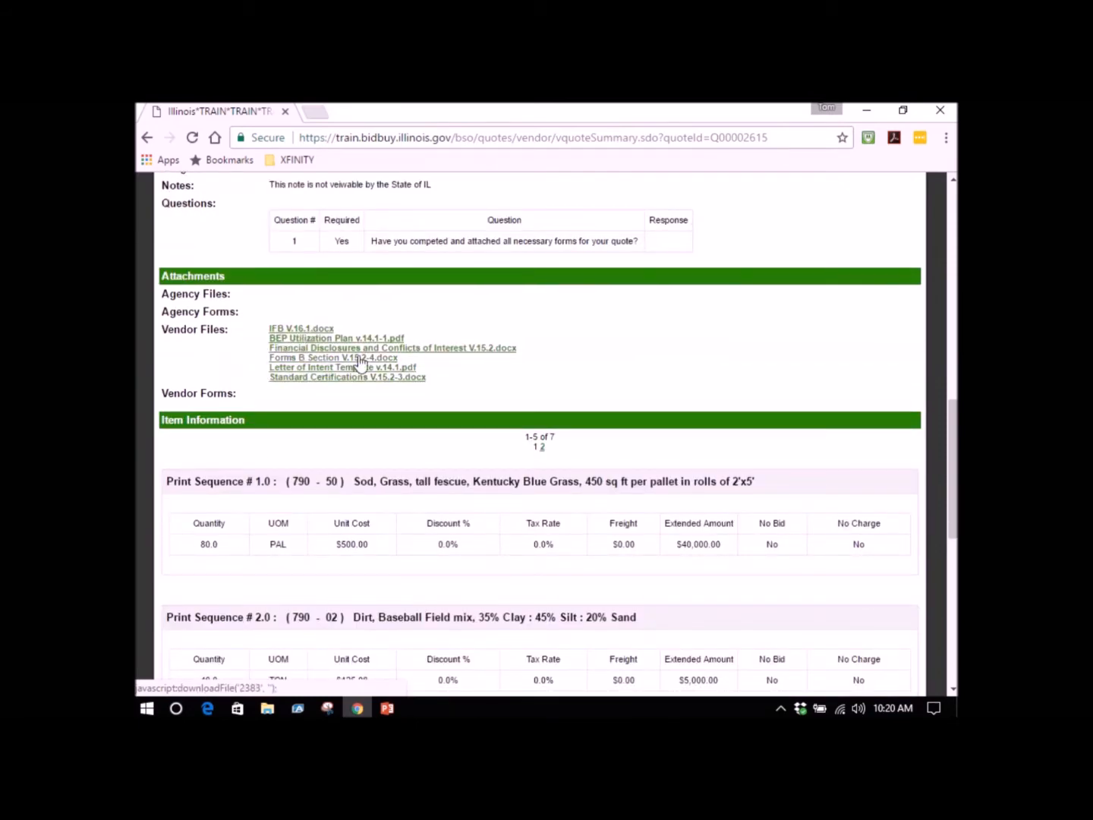
pyautogui.scroll(-1, 359, 363)
pyautogui.scroll(2, 359, 363)
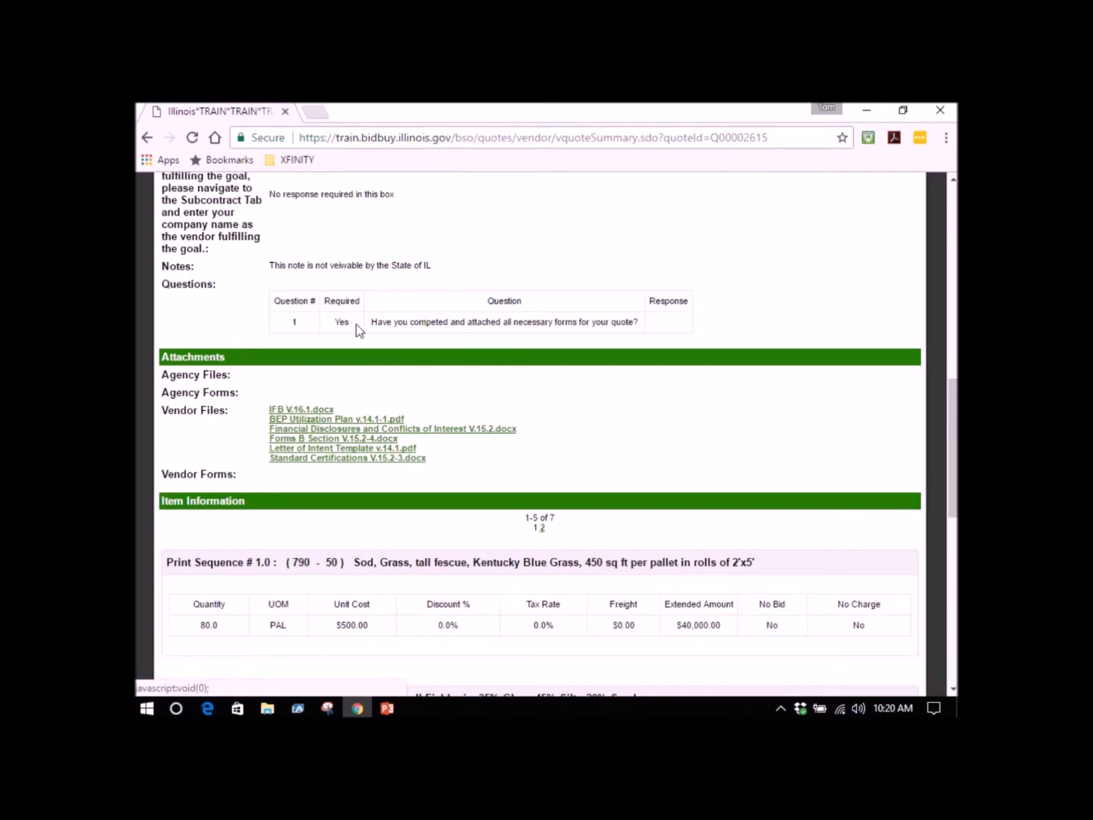
pyautogui.scroll(10, 356, 325)
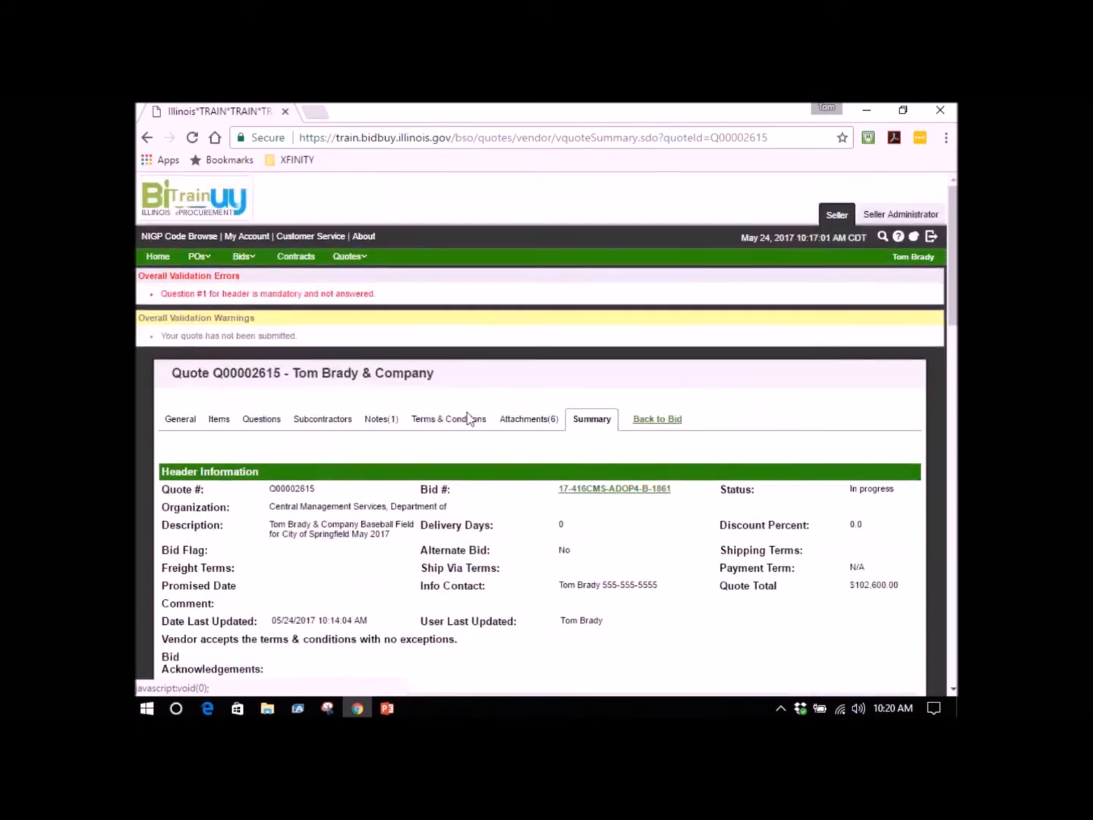
# Answer Yes to the required question about having completed and attached all necessary forms, and save the response.
pyautogui.click(266, 430)
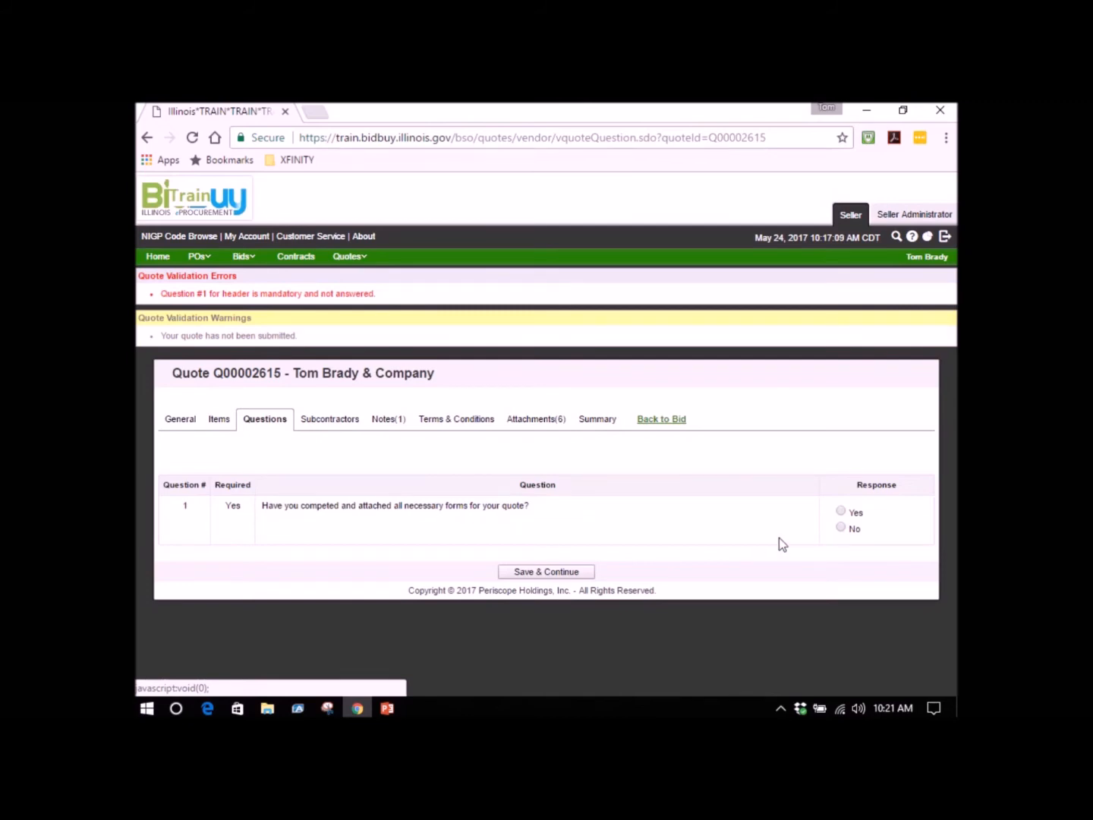
pyautogui.click(841, 511)
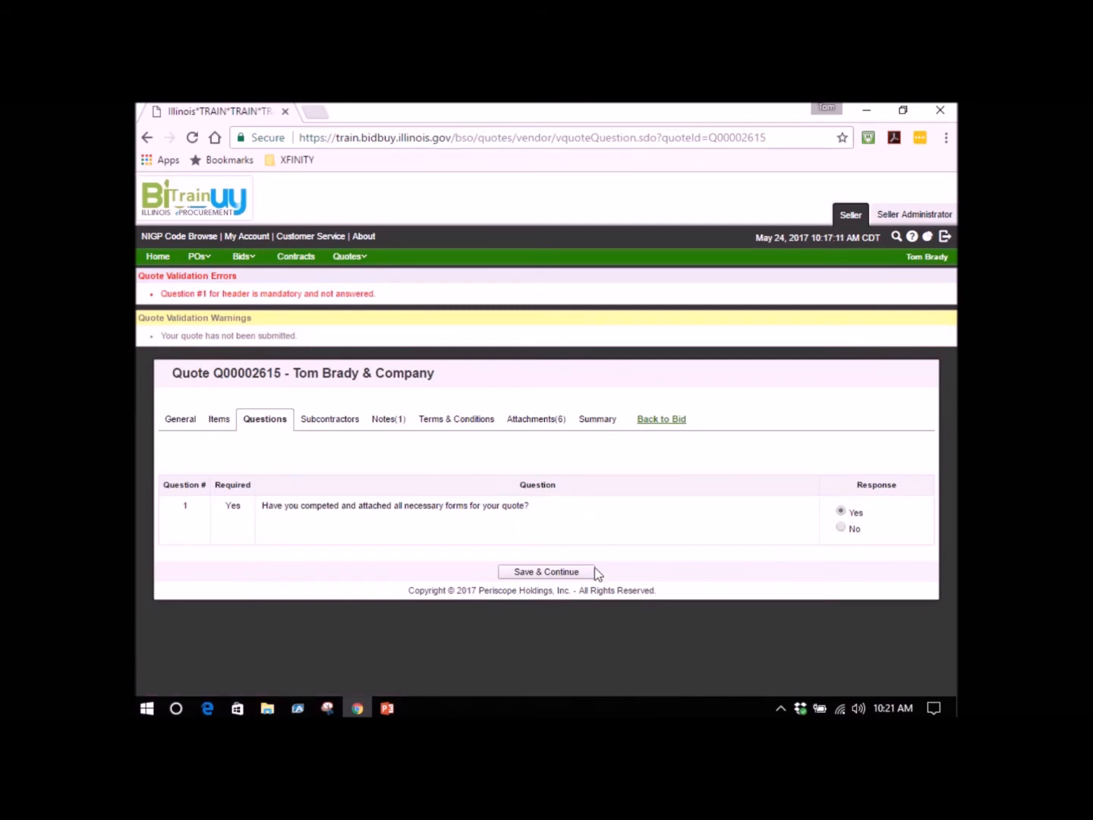
pyautogui.click(525, 573)
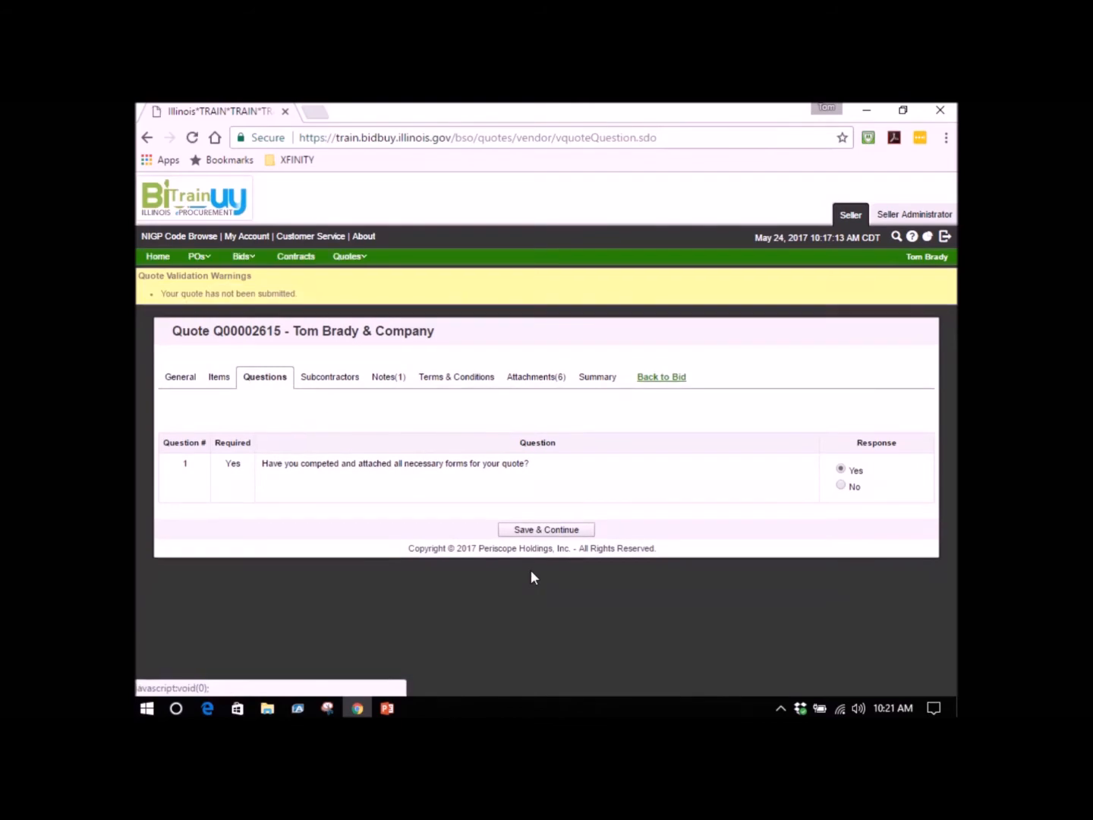
# Check both pages of items in the quote's summary and submit the quote, confirming the submission.
pyautogui.click(603, 380)
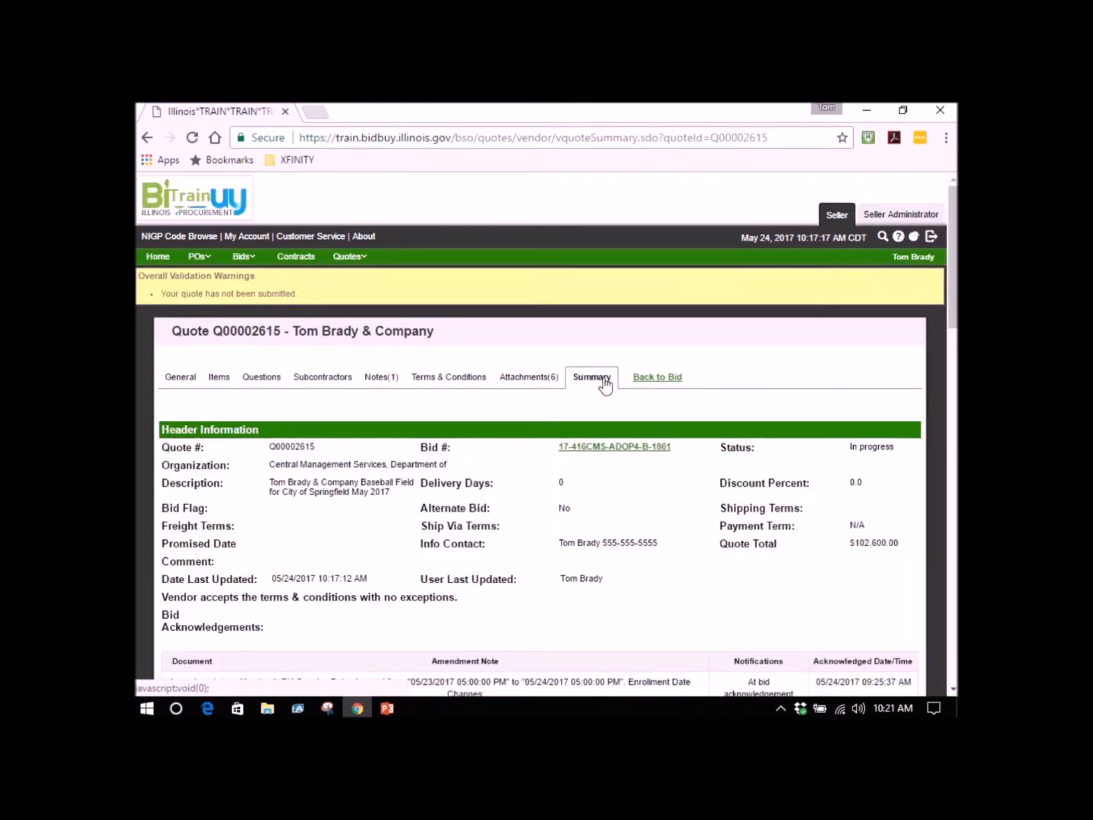
pyautogui.scroll(-8, 408, 385)
pyautogui.scroll(-6, 408, 379)
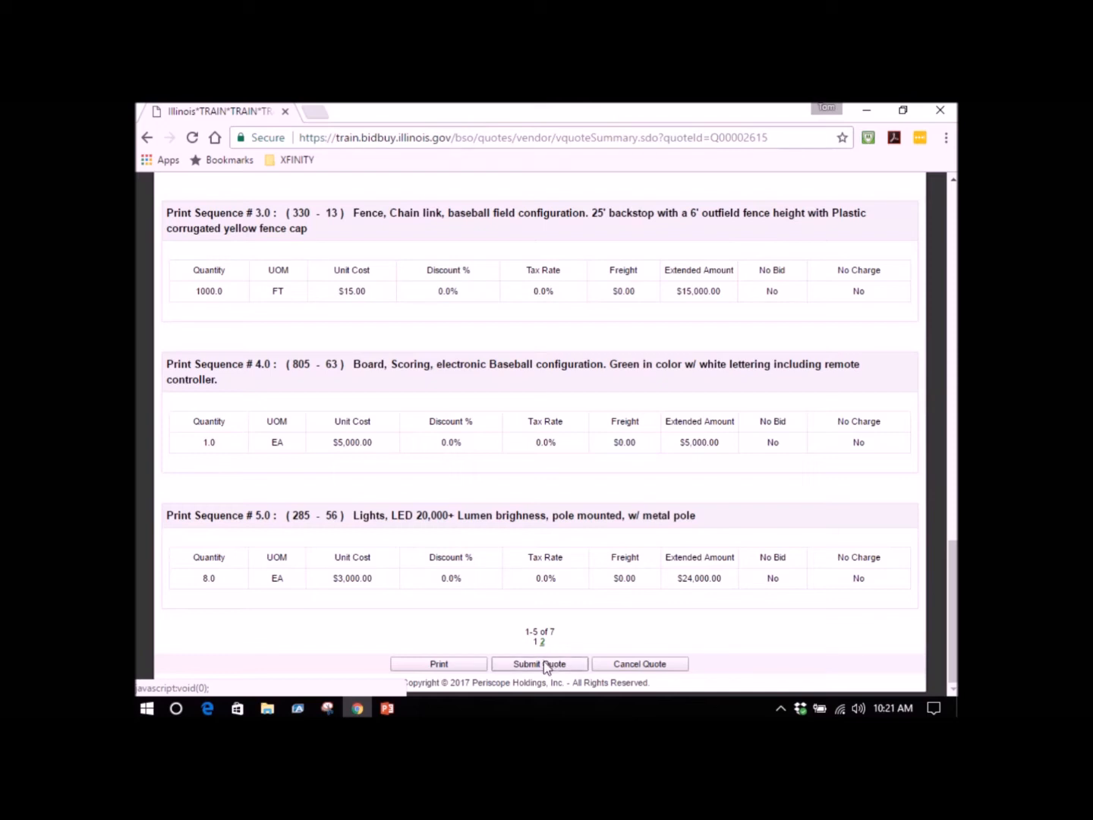
pyautogui.click(542, 643)
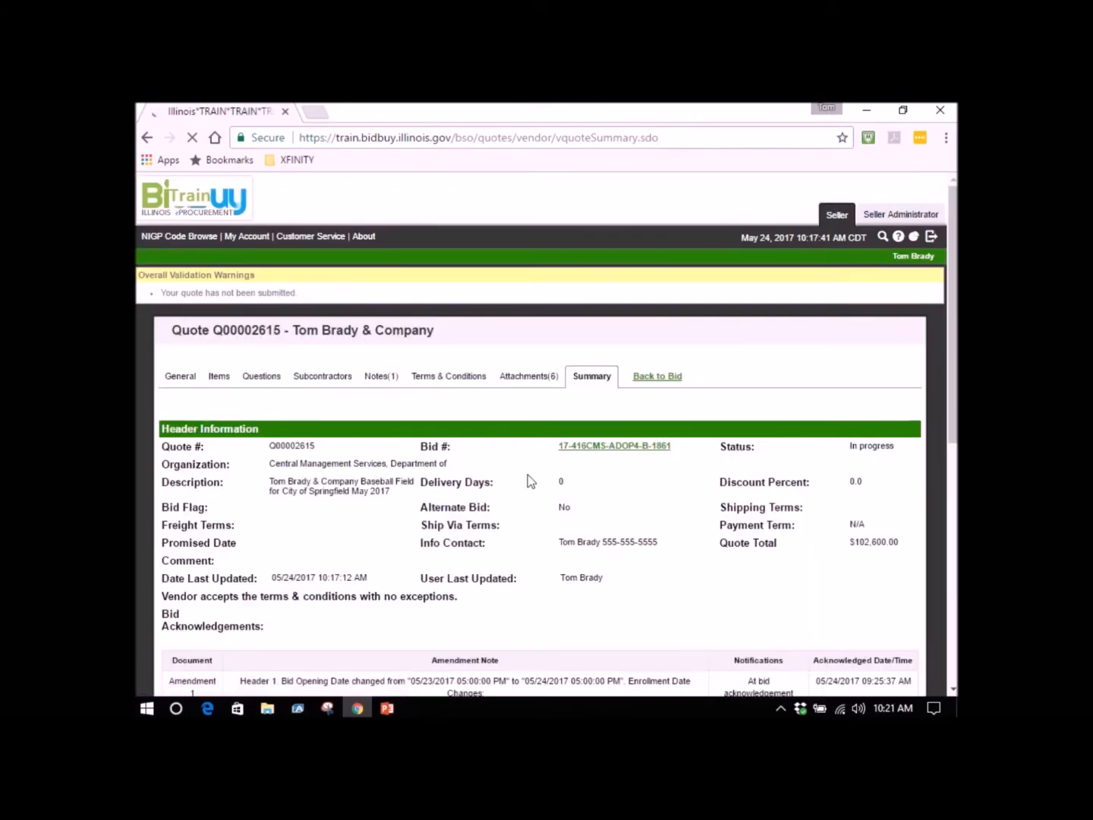
pyautogui.scroll(-10, 527, 470)
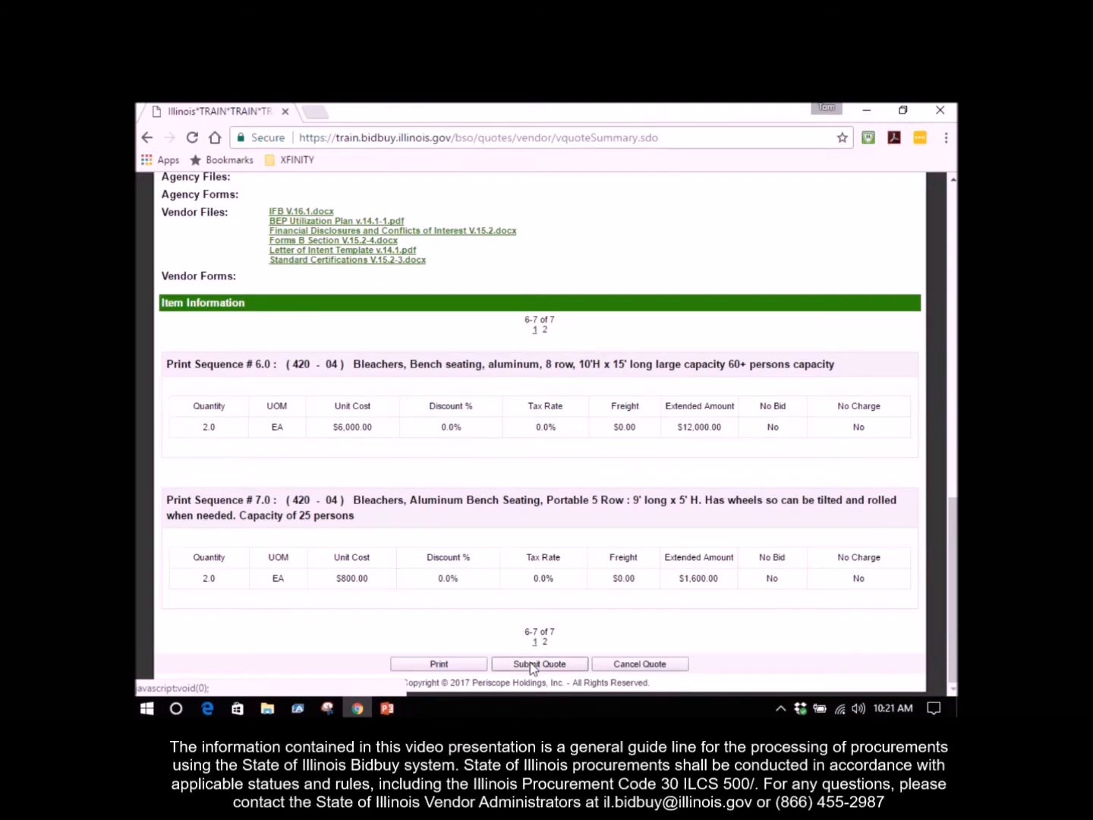
pyautogui.click(553, 665)
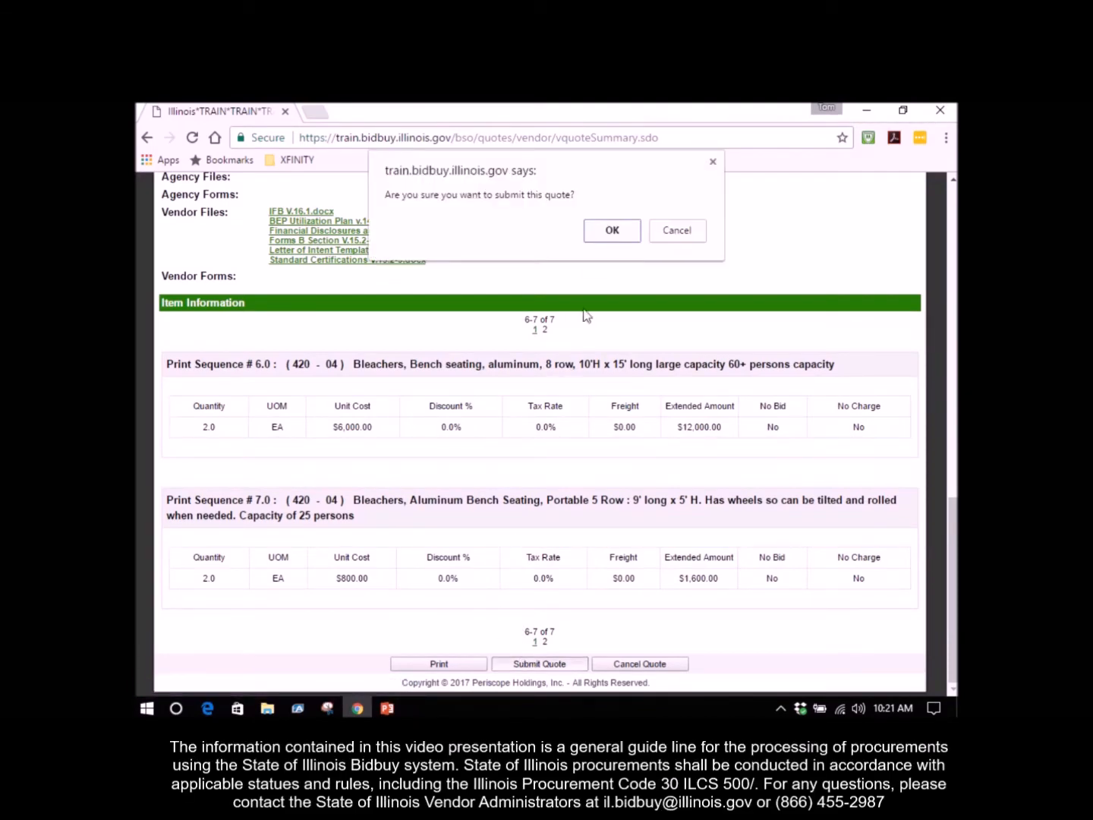
pyautogui.click(607, 234)
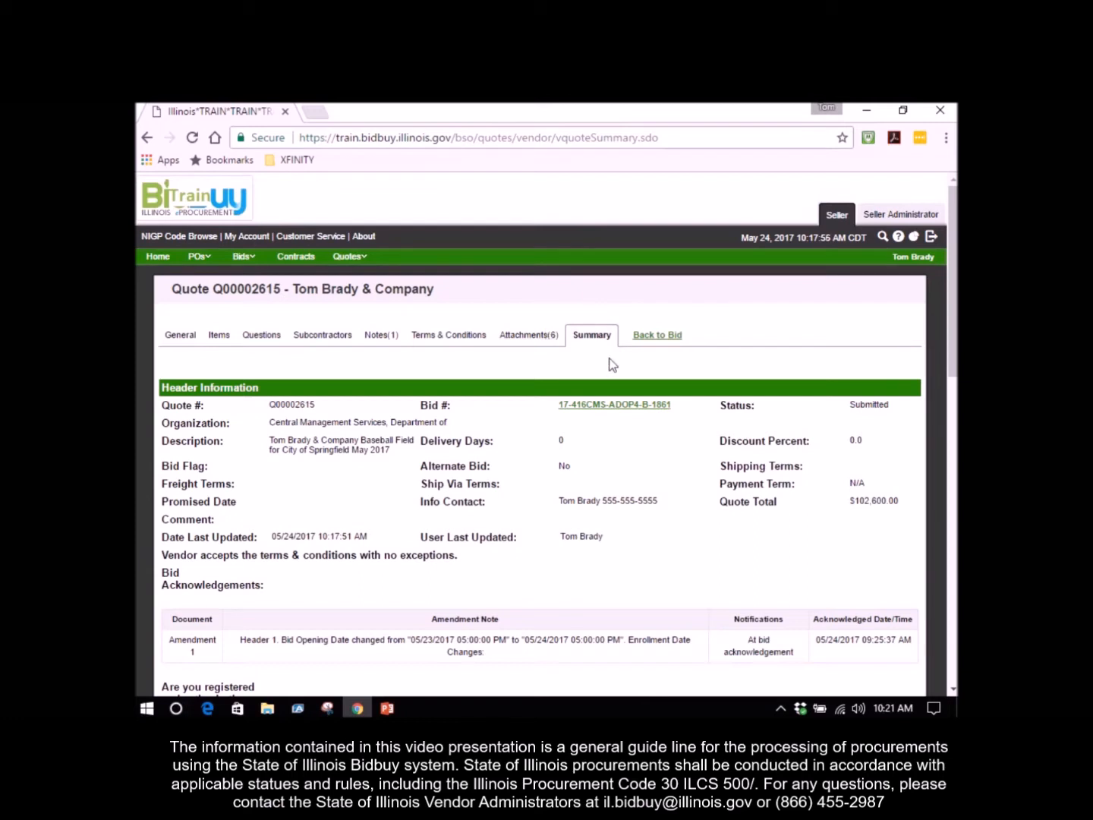
# Go back to the Baseball Field bid solicitation, look through its details and items, and exit to the seller home page.
pyautogui.click(650, 342)
pyautogui.click(652, 341)
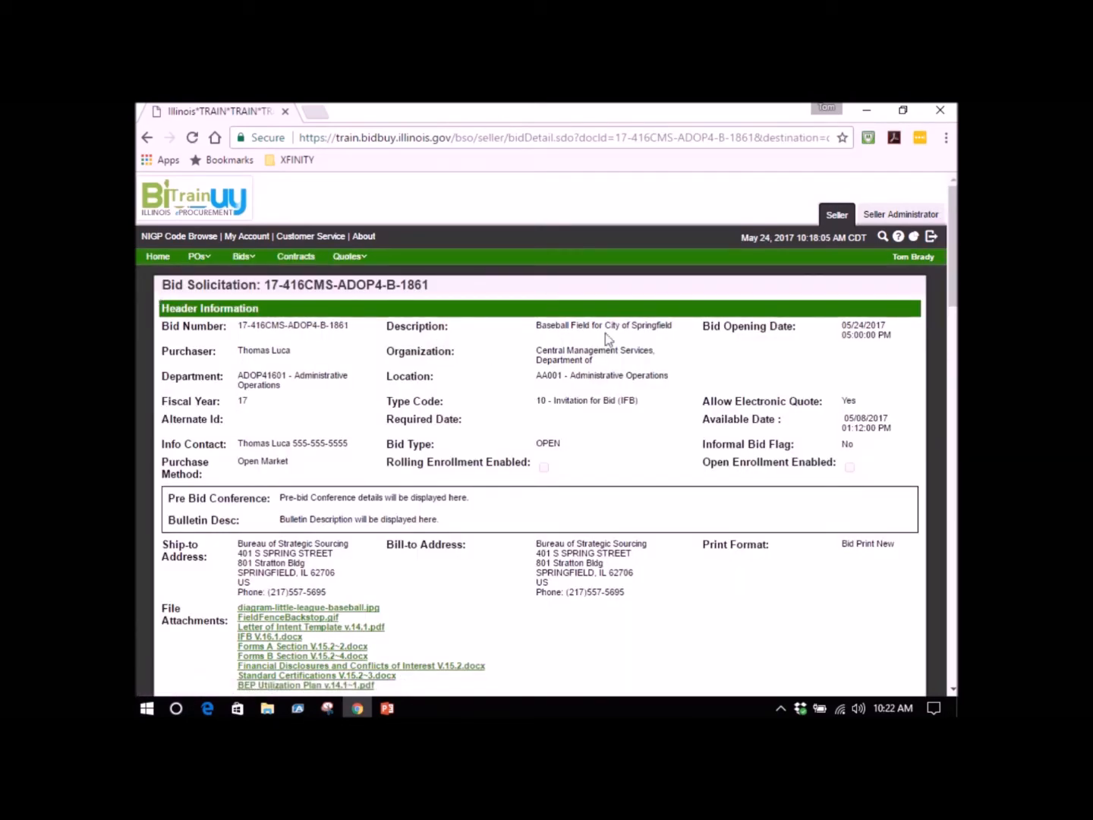
pyautogui.scroll(-6, 600, 311)
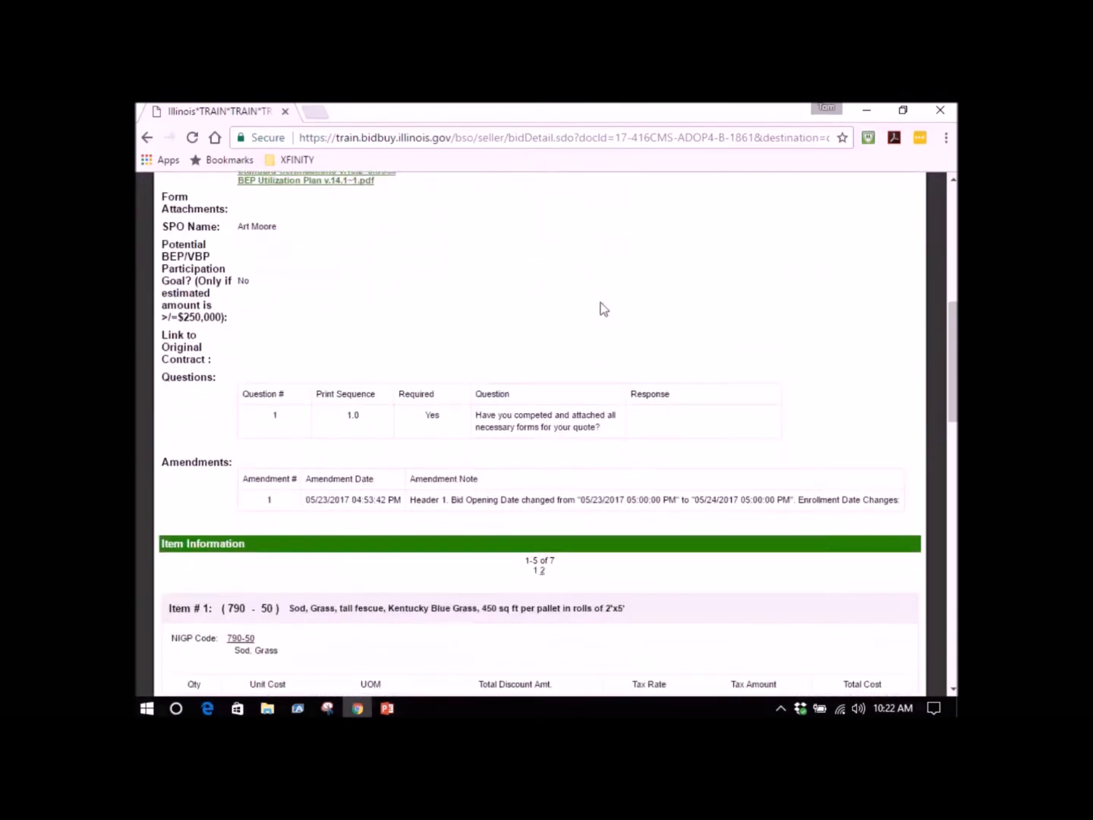
pyautogui.scroll(-7, 604, 309)
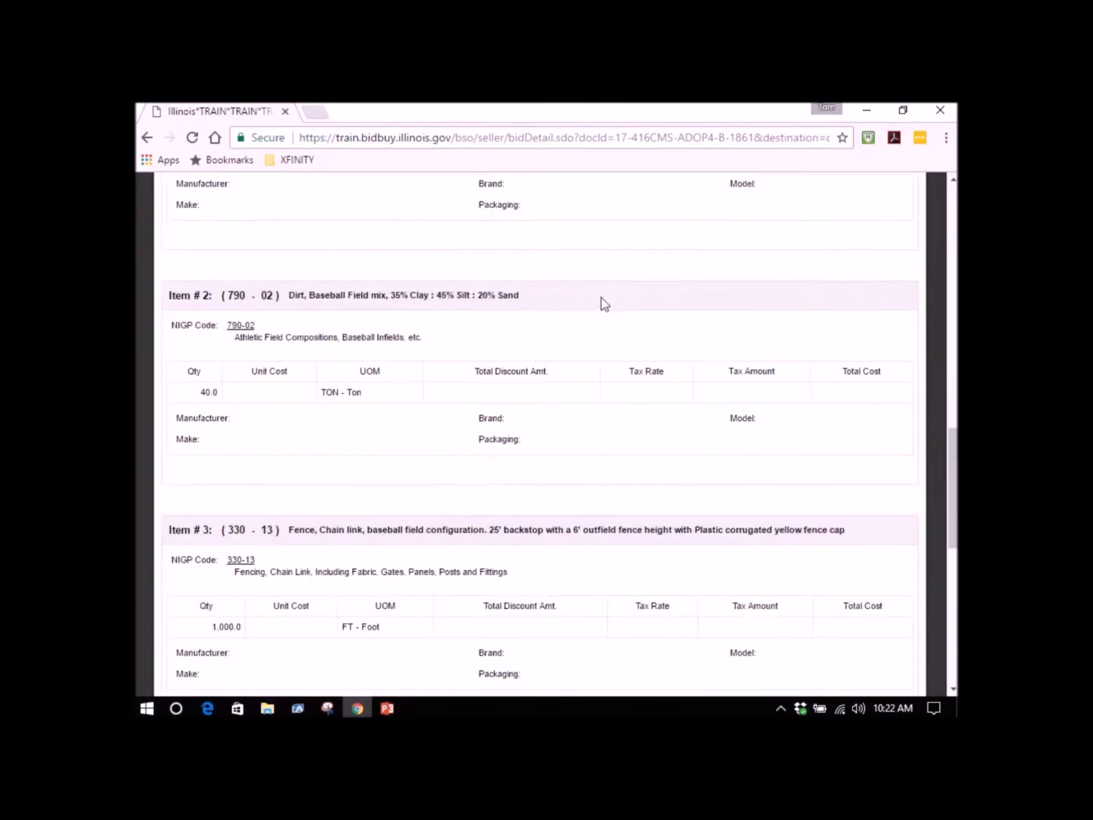
pyautogui.scroll(-7, 601, 298)
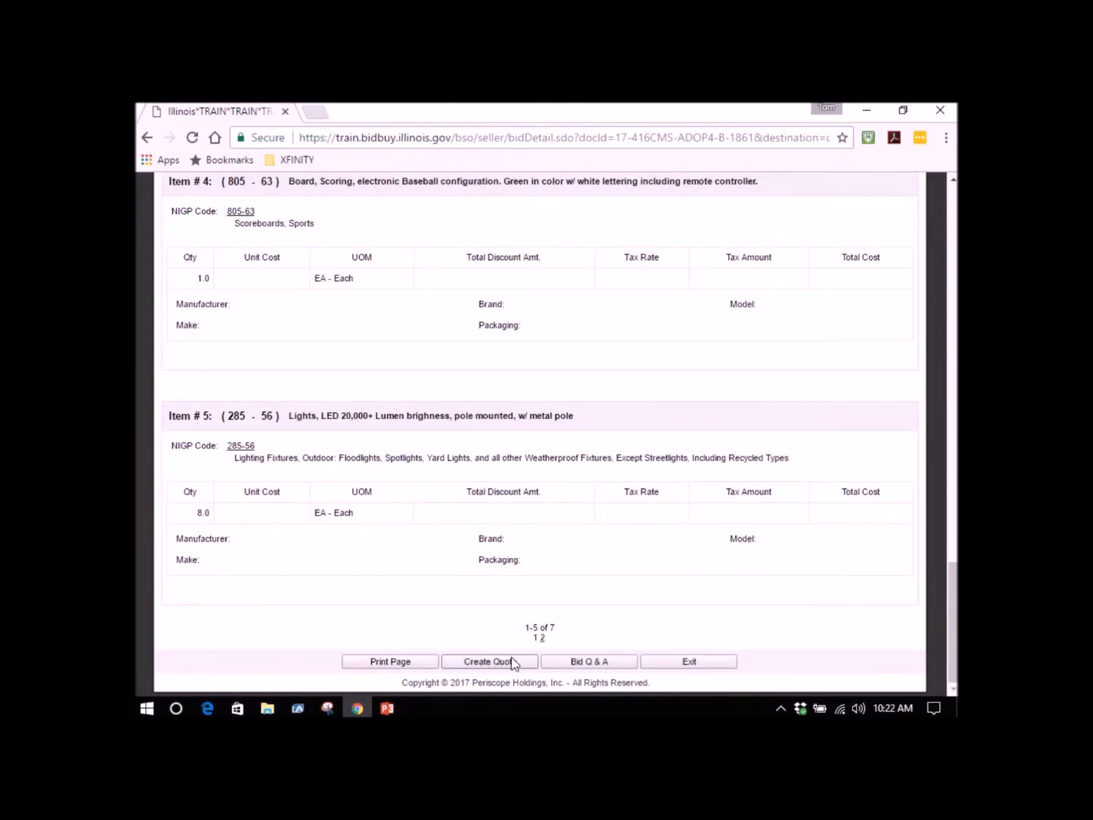
pyautogui.click(679, 662)
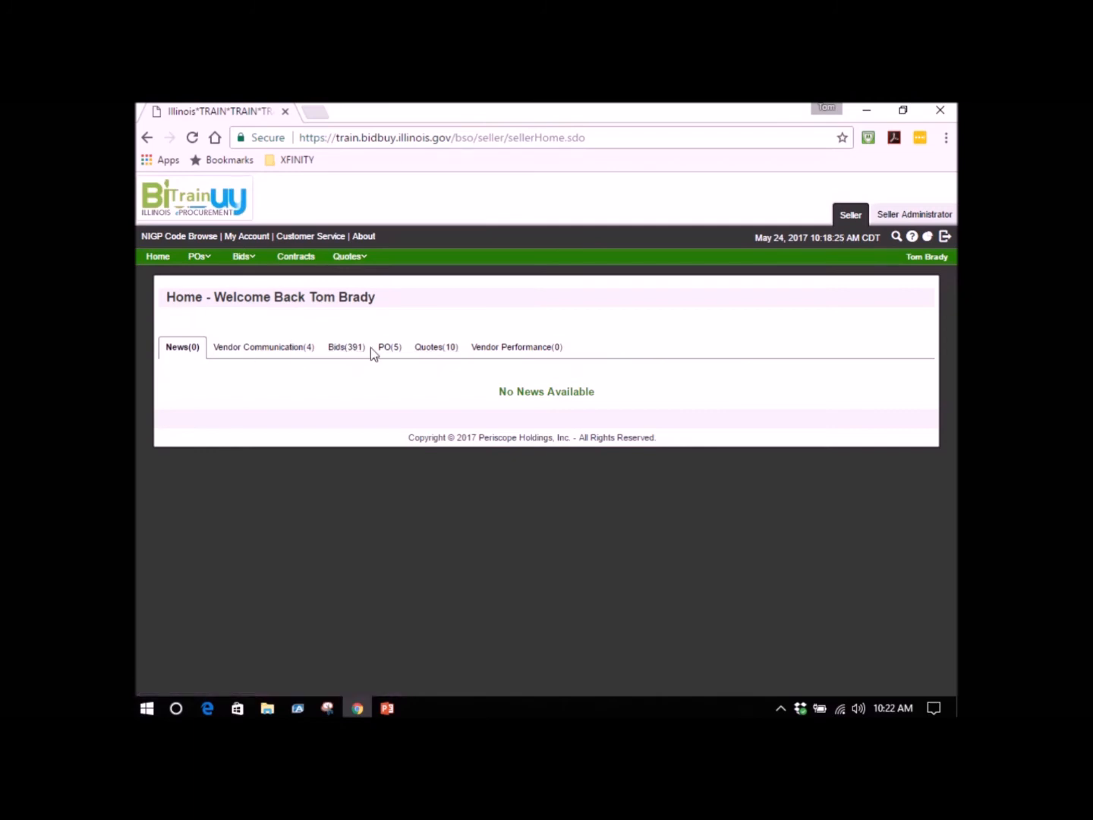
# View the list of submitted quotes on the seller home page, and return to the home page.
pyautogui.click(425, 352)
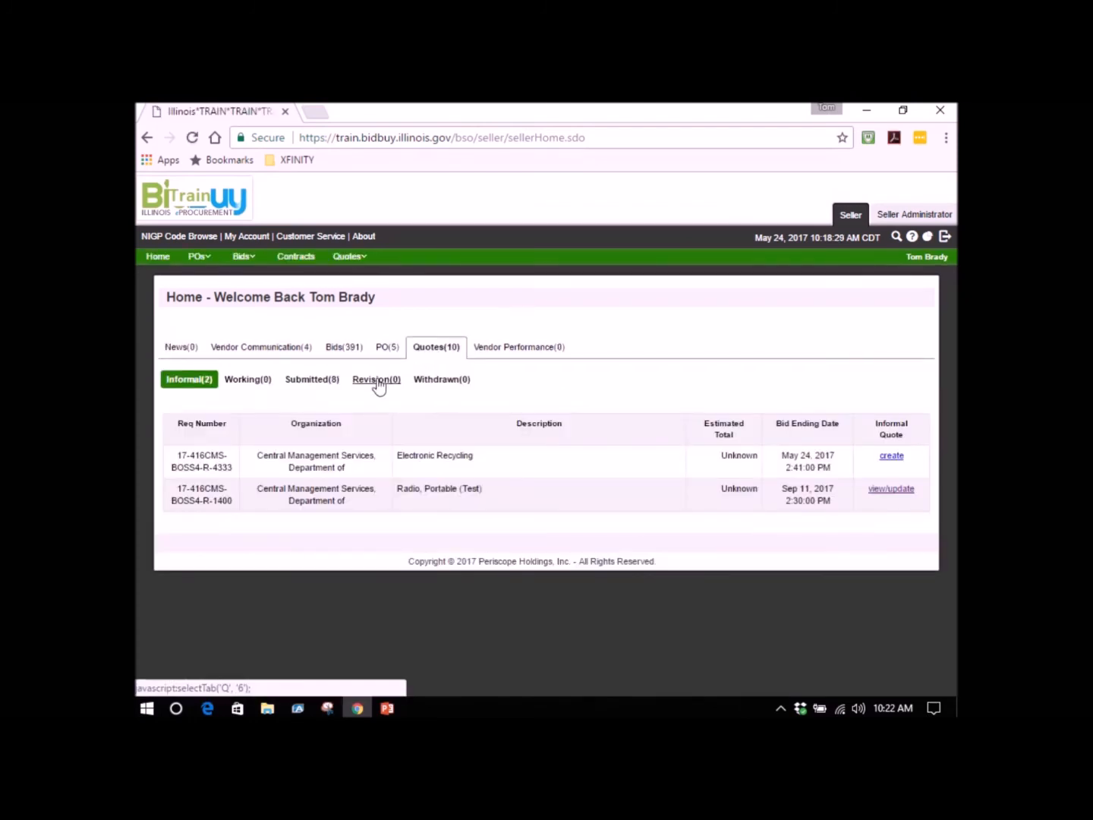
pyautogui.click(311, 383)
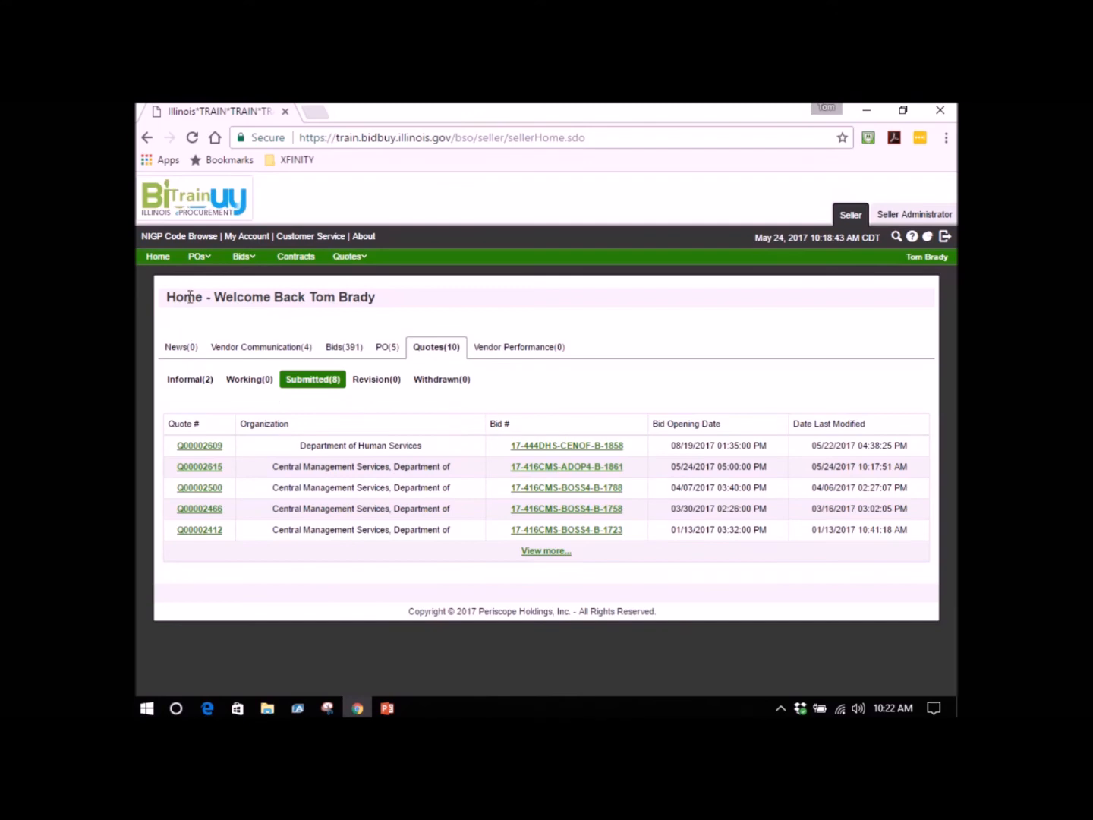
pyautogui.click(158, 256)
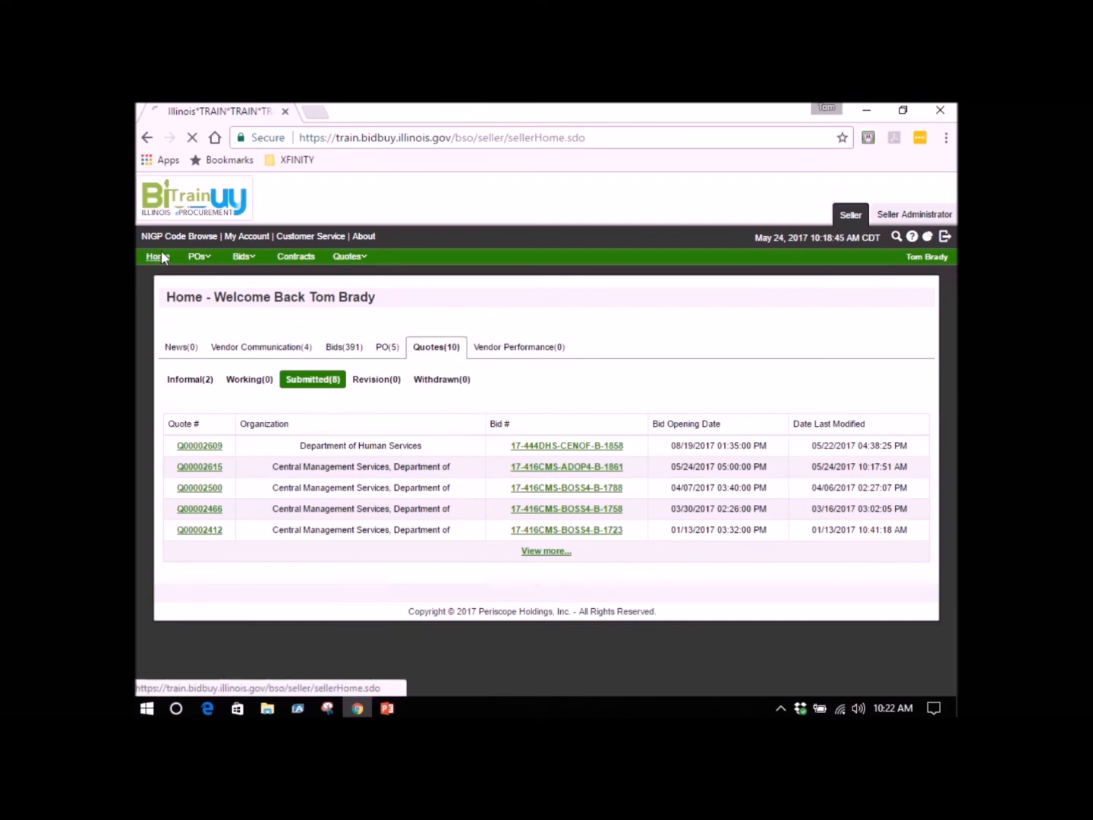